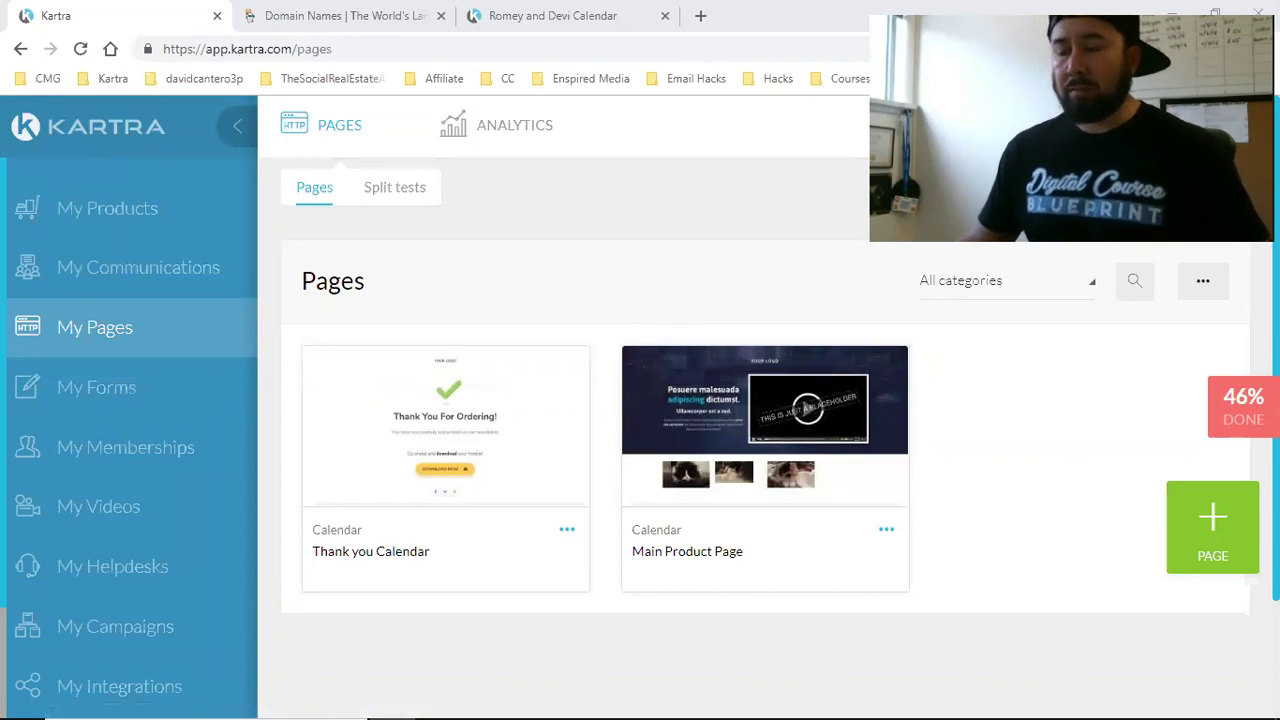
# Step: Open the published calendar page and examine the parts of its address: the roxstar subdomain, the page folder and the full URL
pyautogui.click(495, 12)
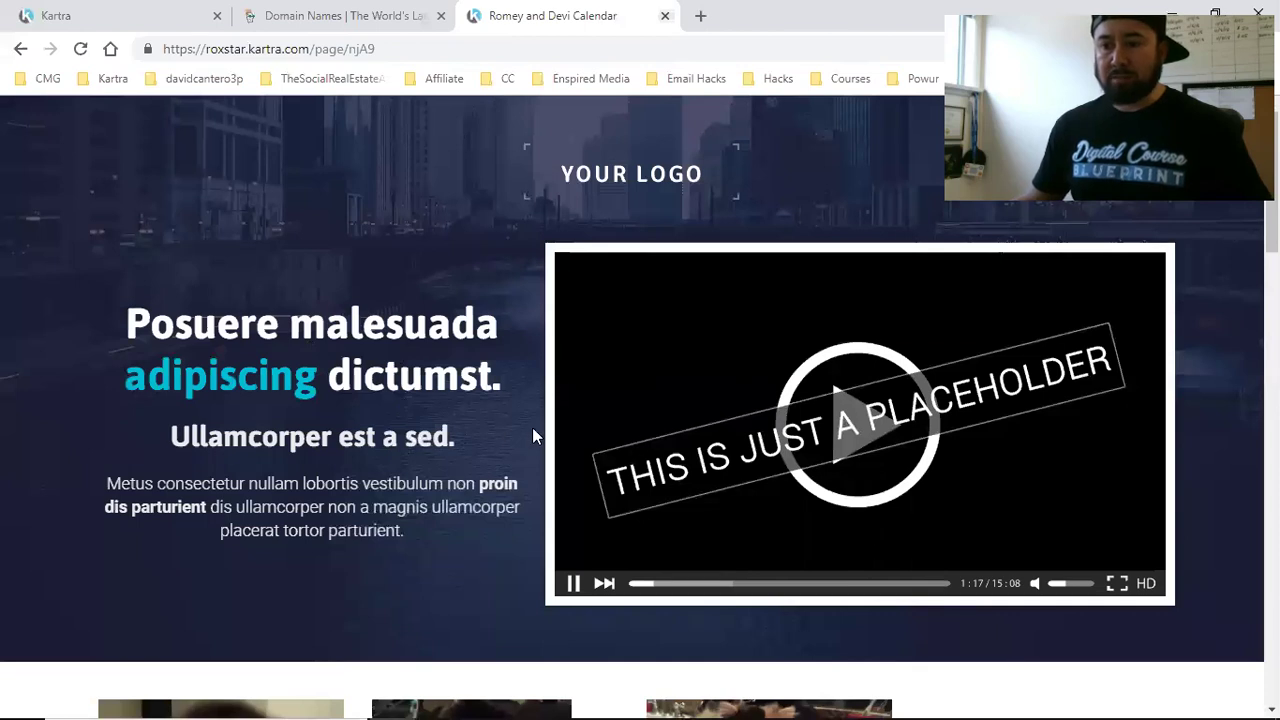
pyautogui.tripleClick(265, 49)
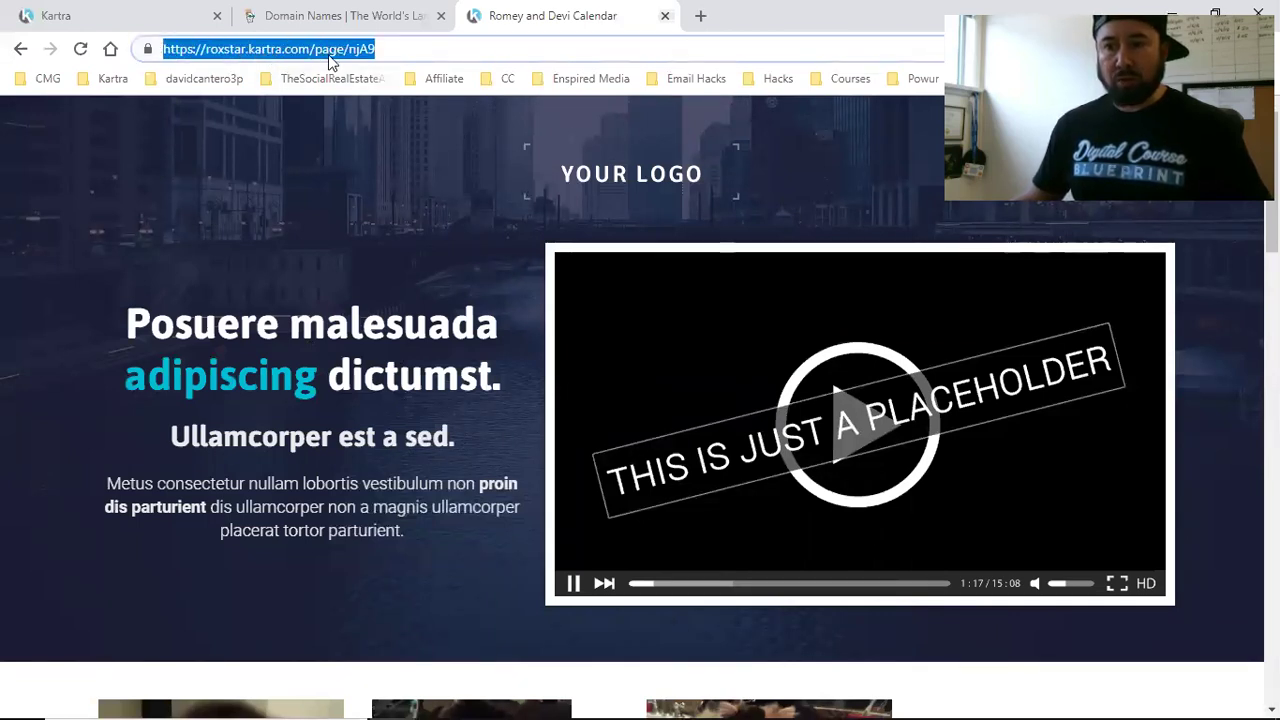
pyautogui.doubleClick(222, 50)
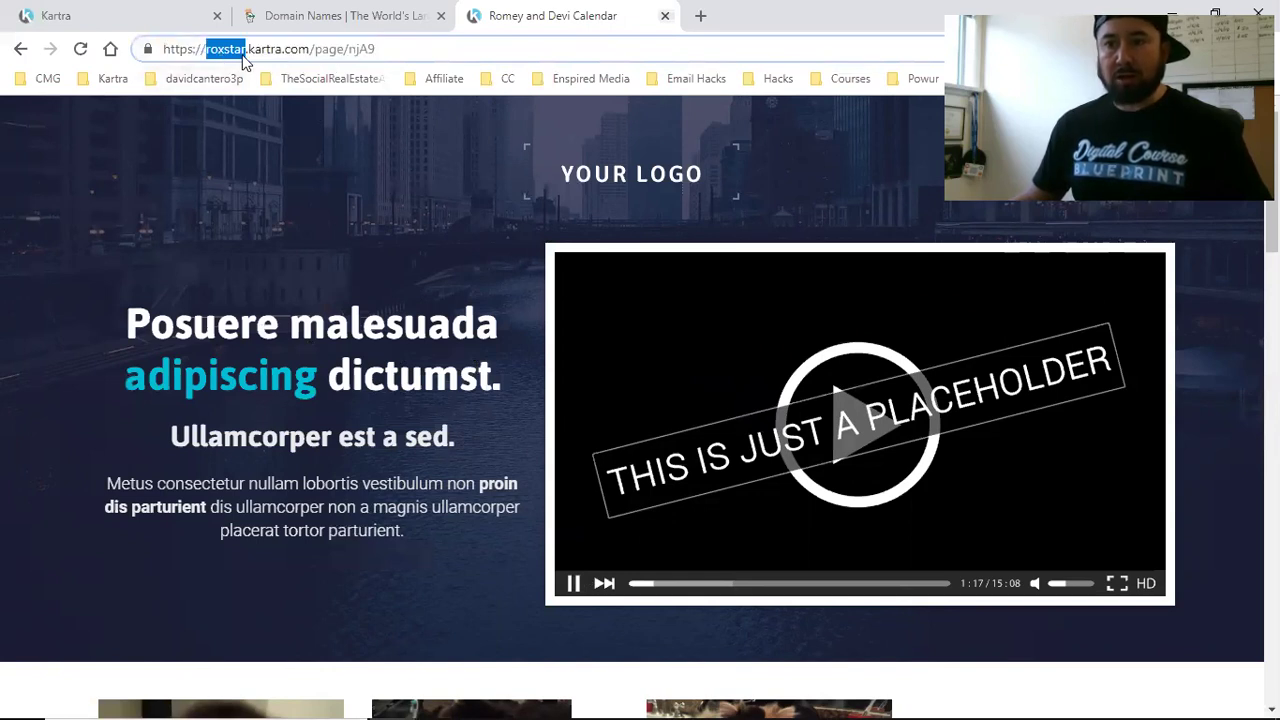
pyautogui.doubleClick(330, 50)
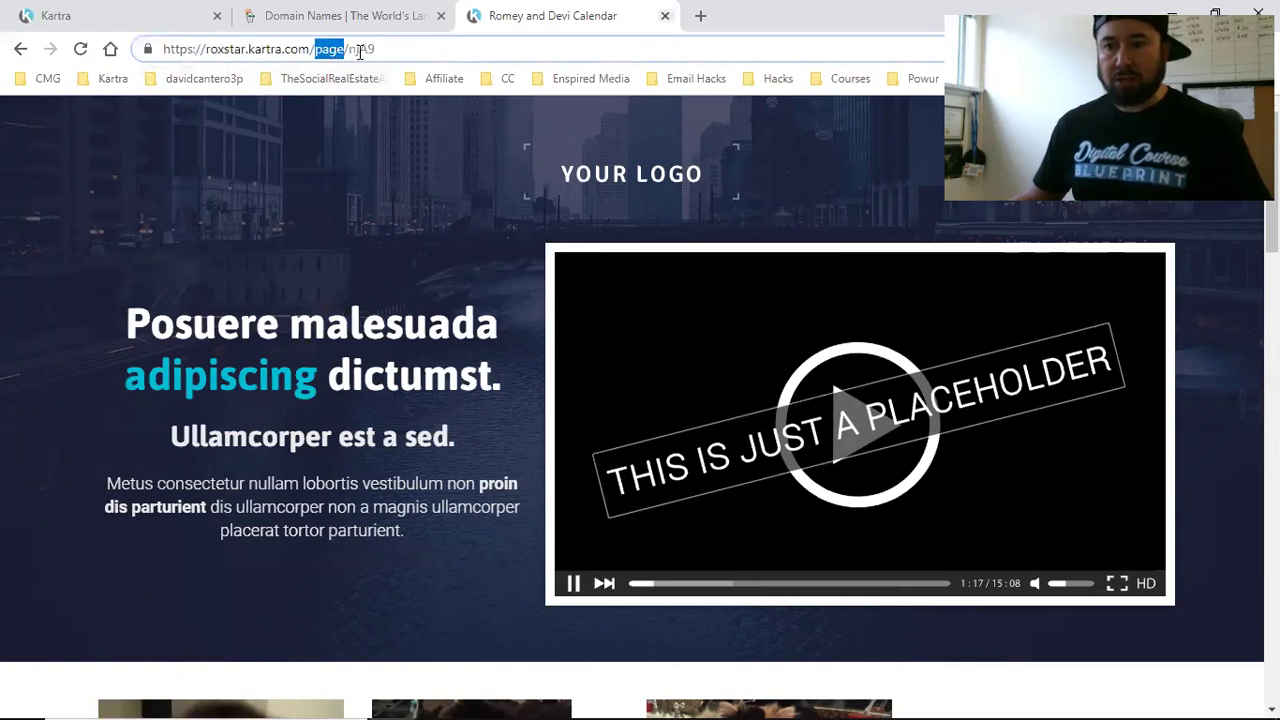
pyautogui.click(281, 52)
pyautogui.hotkey('ctrl', 'a')
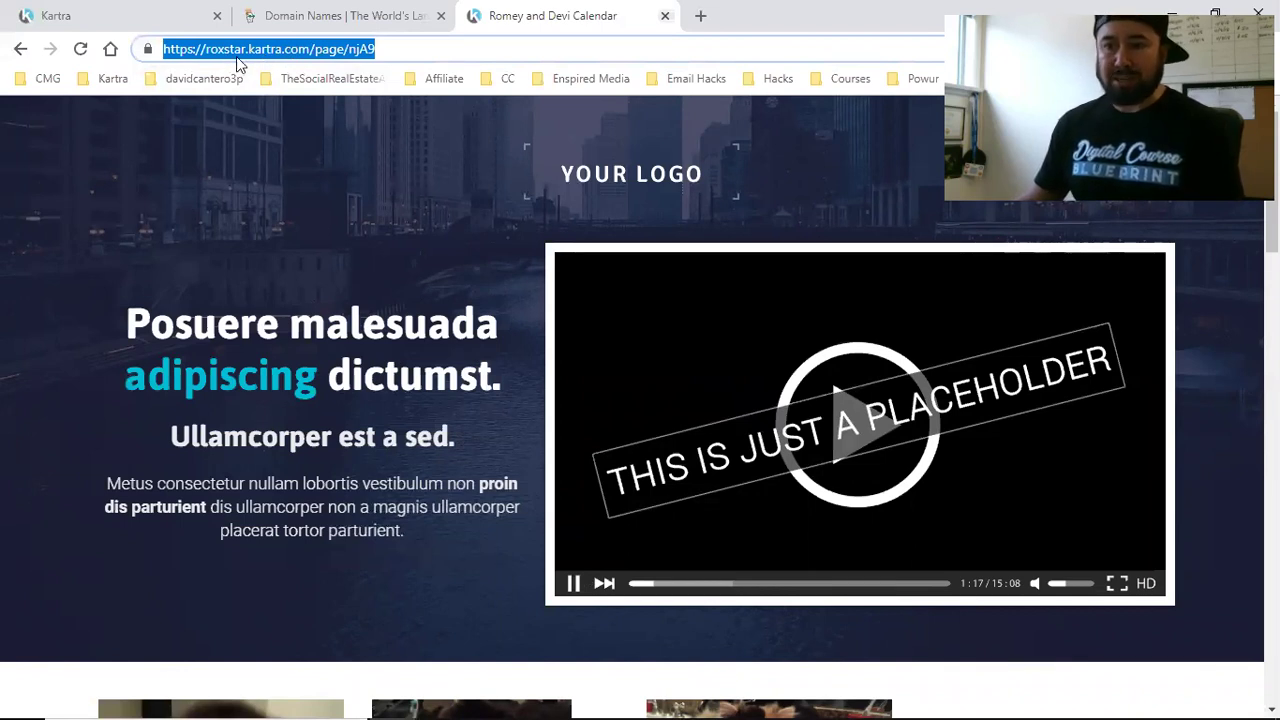
# Step: View the domain name search on the GoDaddy home page and return to the Kartra pages list
pyautogui.click(322, 22)
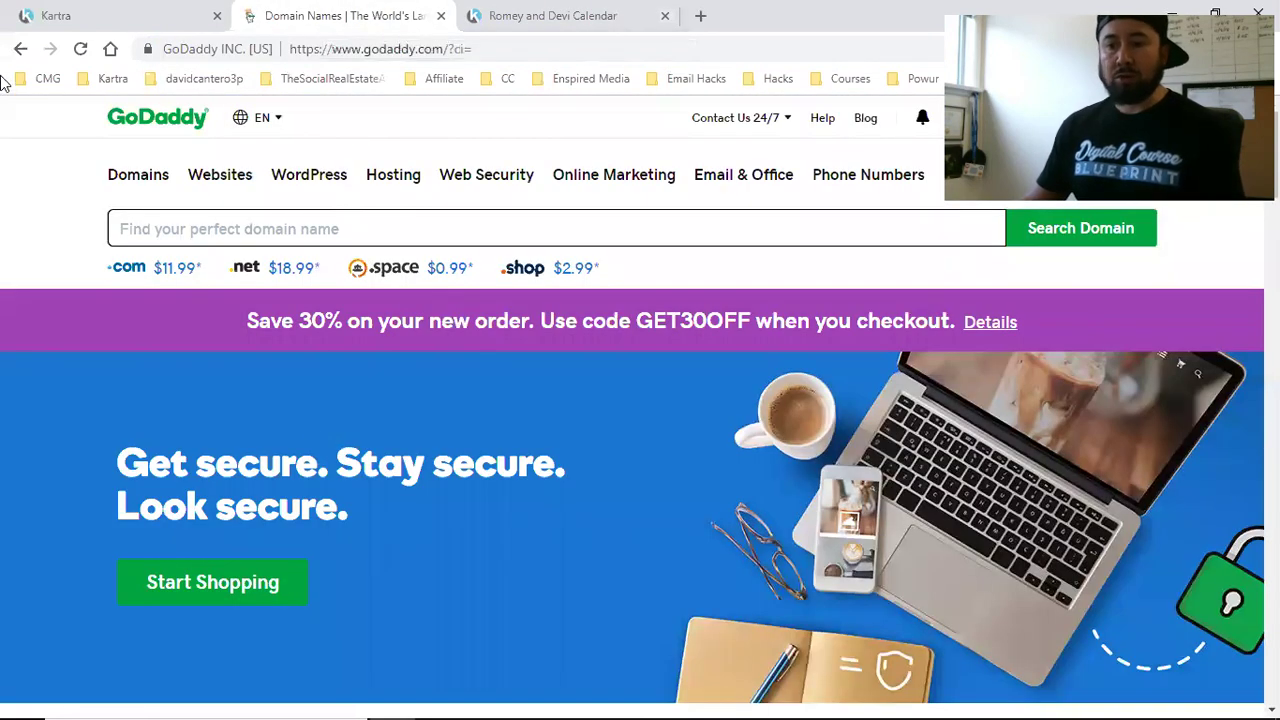
pyautogui.click(208, 231)
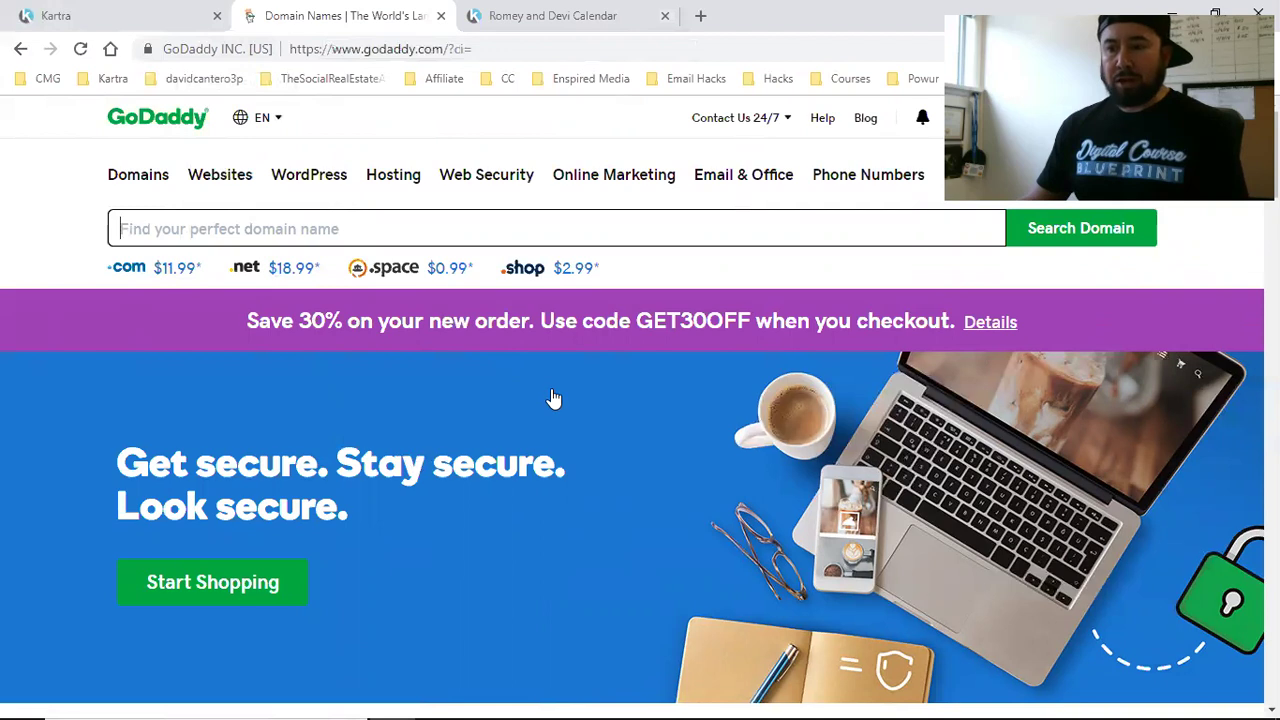
pyautogui.click(120, 16)
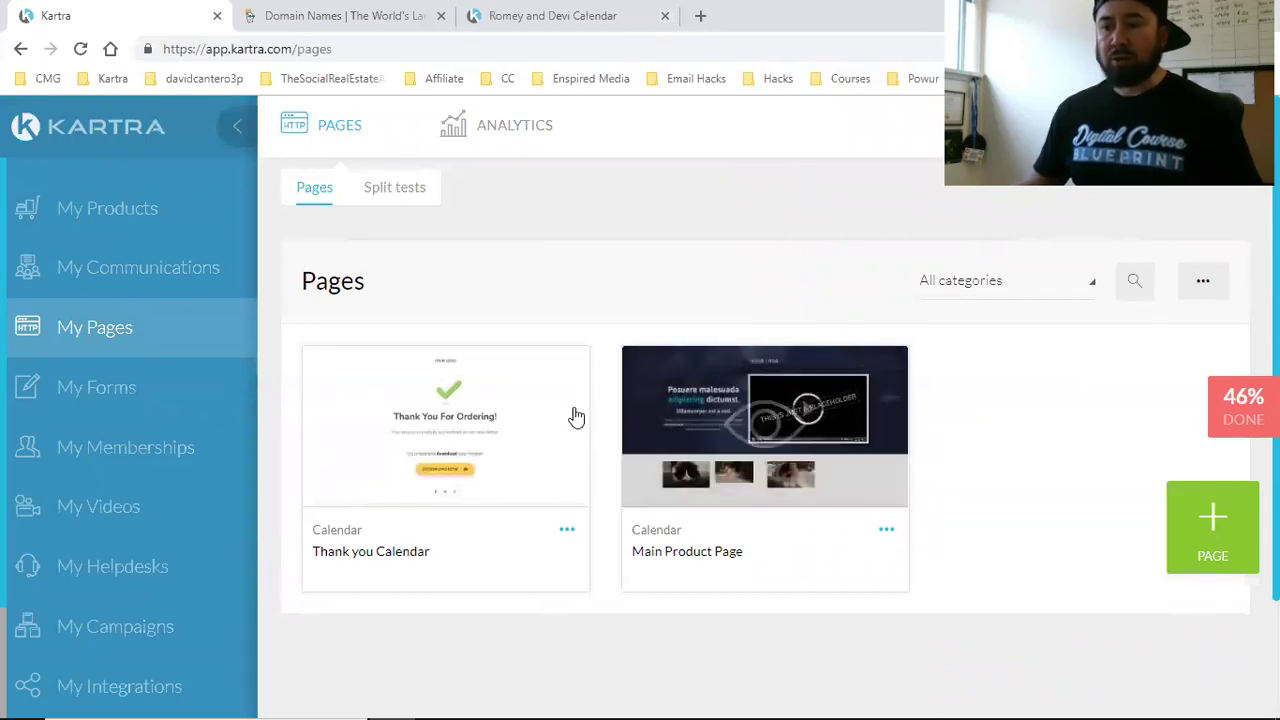
# Step: Search Google for "cheap domains" and open GoDaddy's cheap domain offer from the results
pyautogui.click(701, 16)
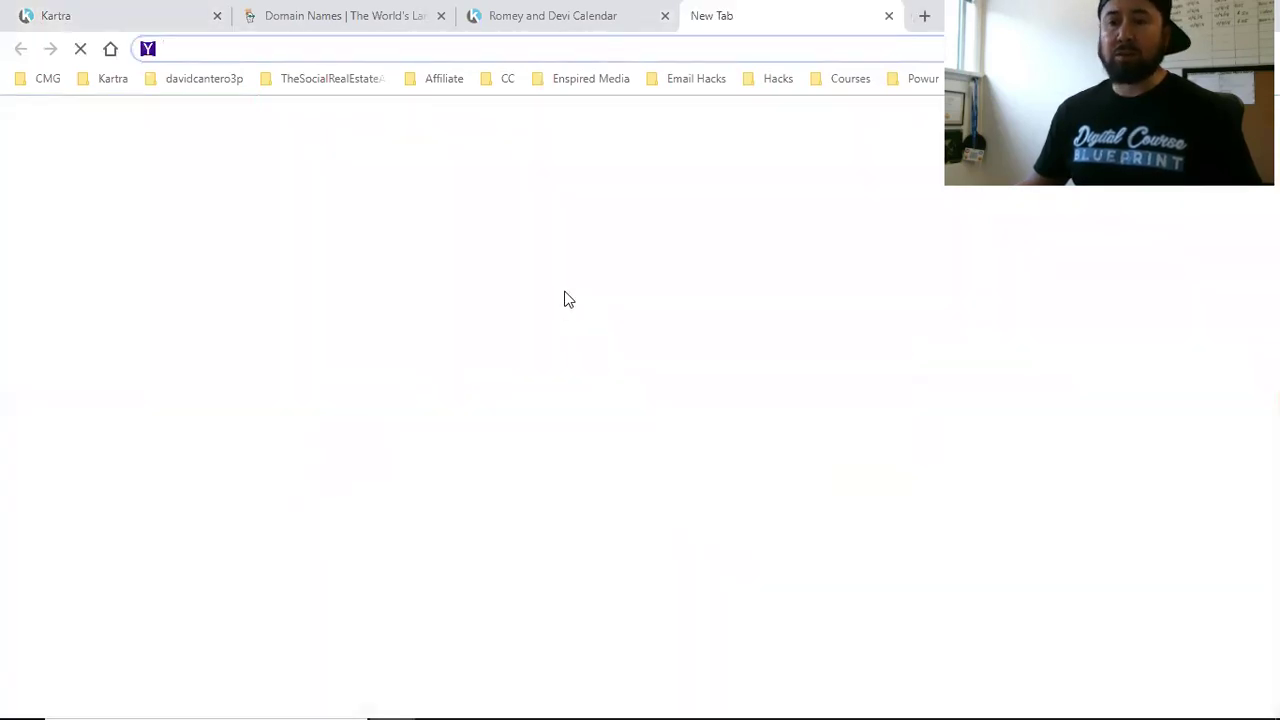
pyautogui.click(110, 49)
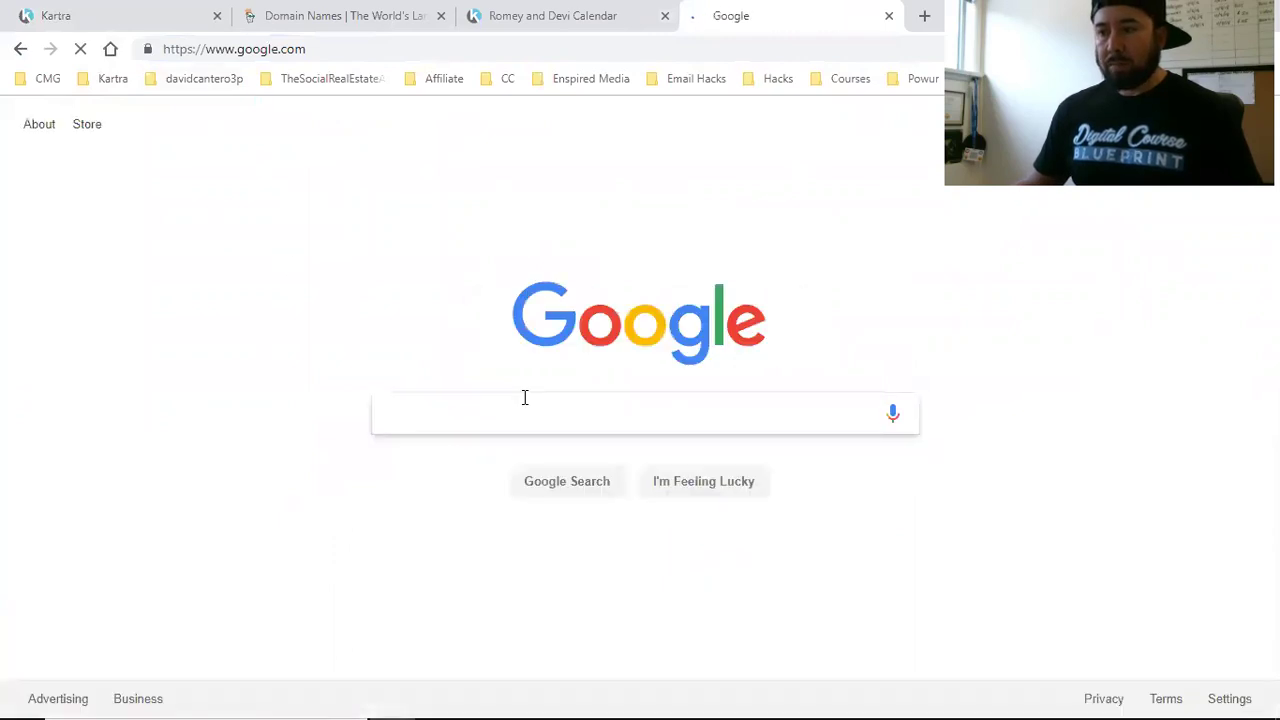
pyautogui.write('cheap domains')
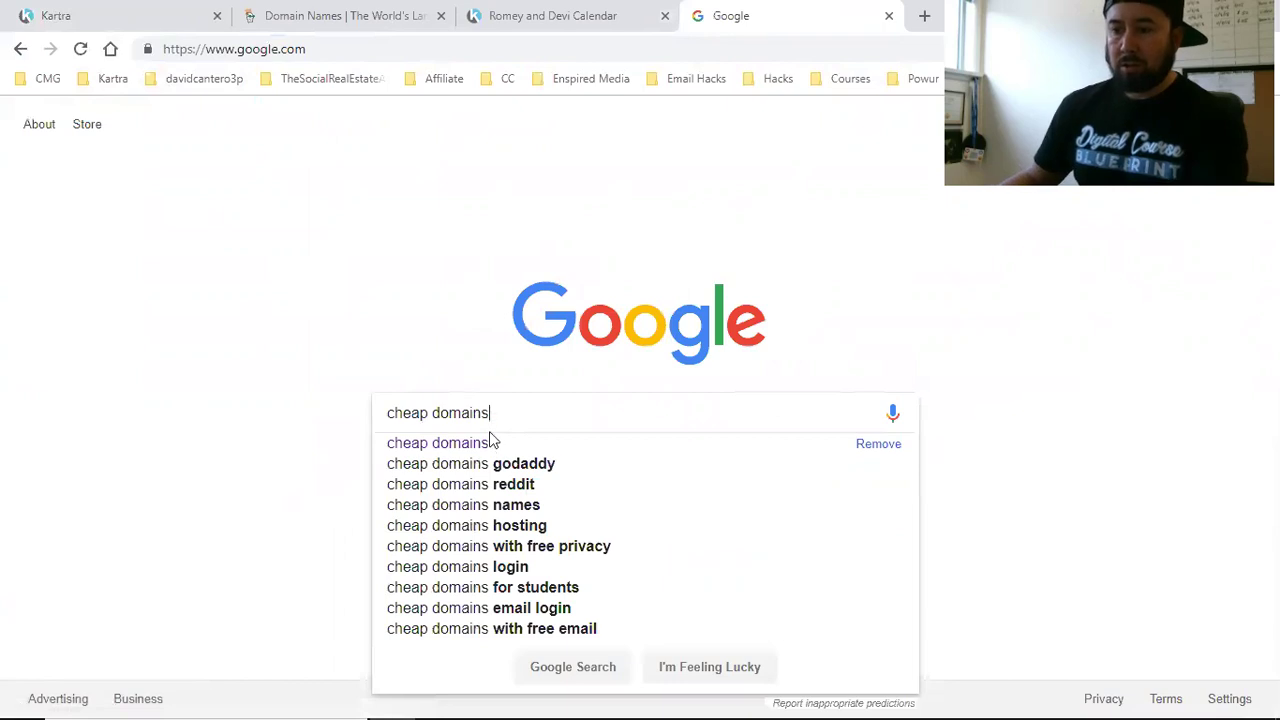
pyautogui.click(482, 446)
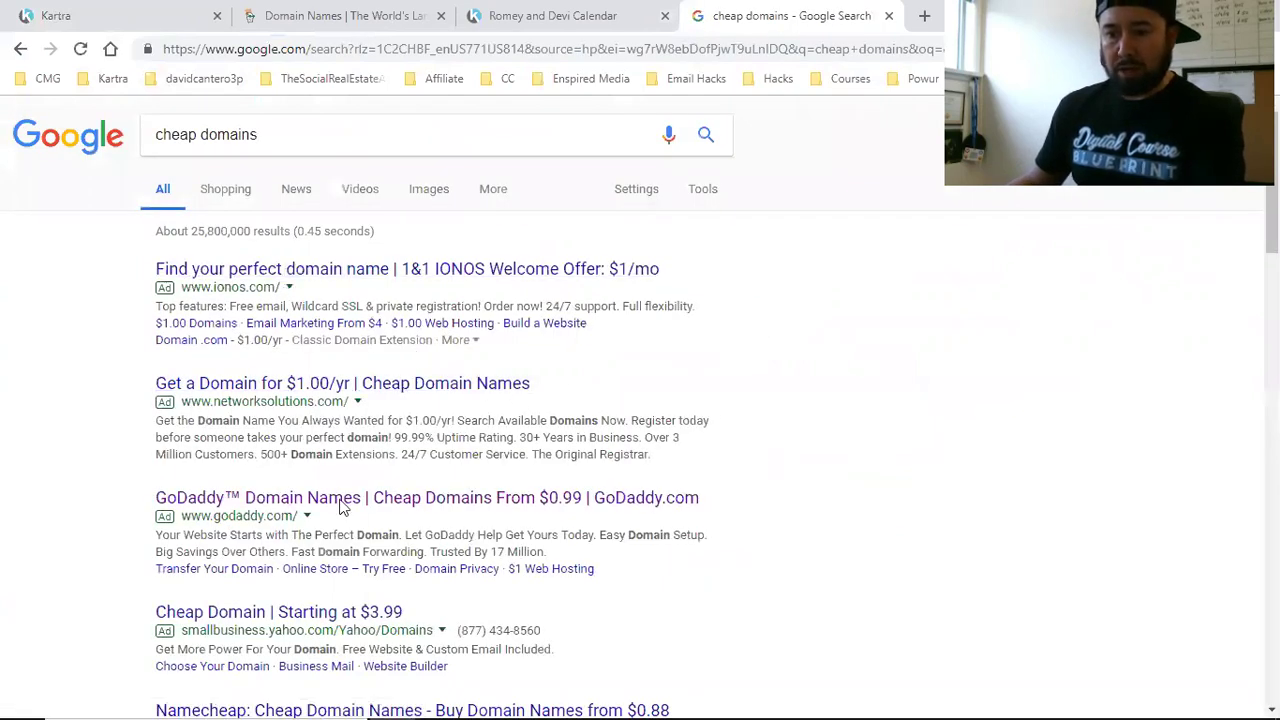
pyautogui.click(420, 498)
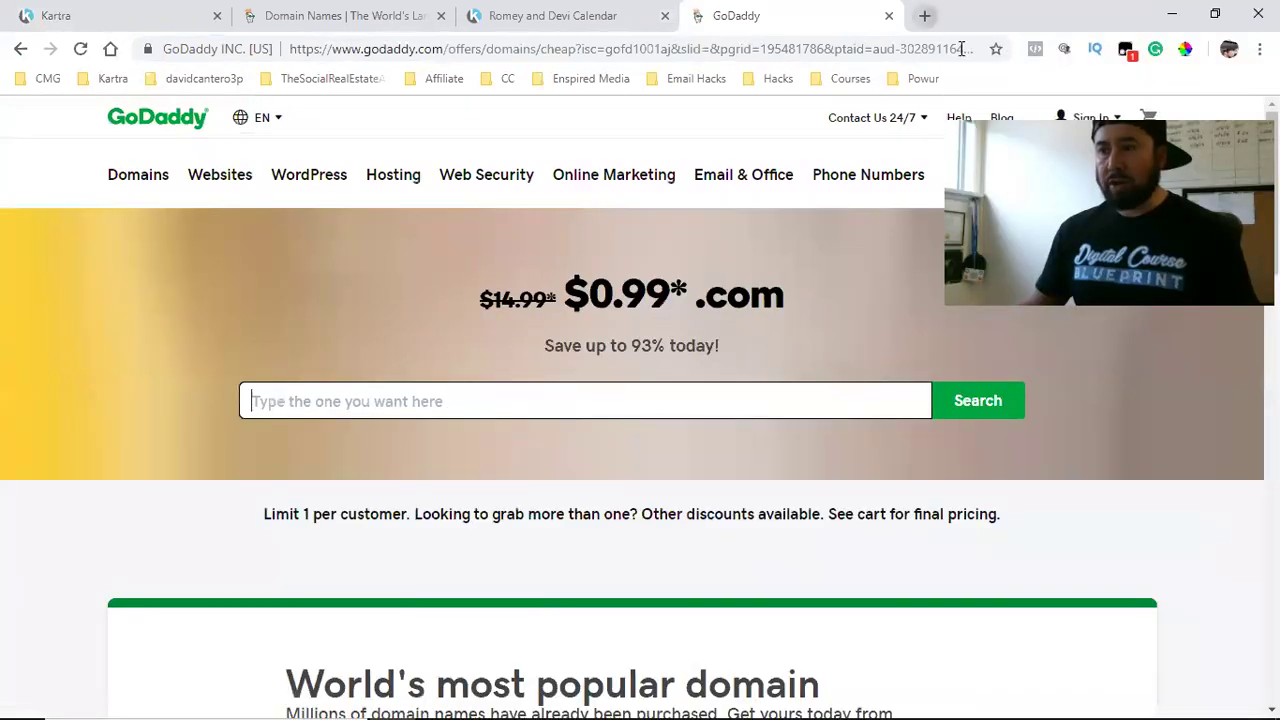
# Step: Look at Google's sign-up form for creating another account, reached from the account chooser, and close it
pyautogui.click(924, 16)
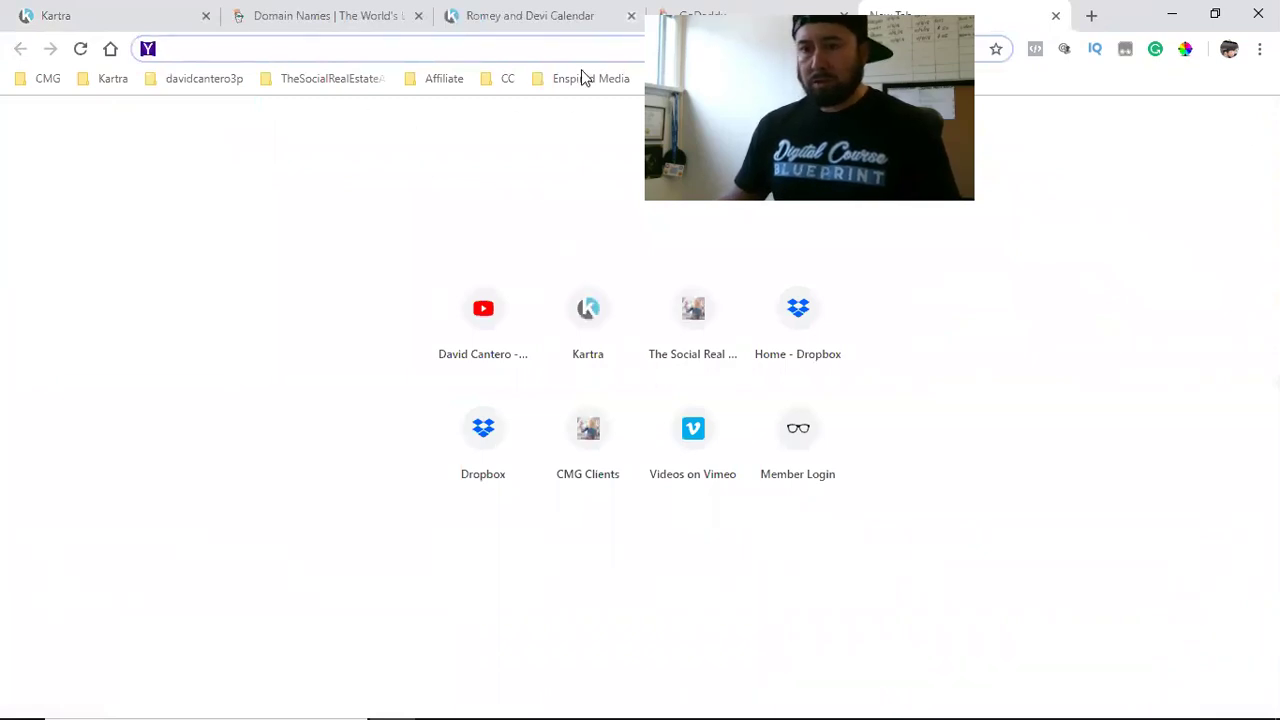
pyautogui.click(109, 49)
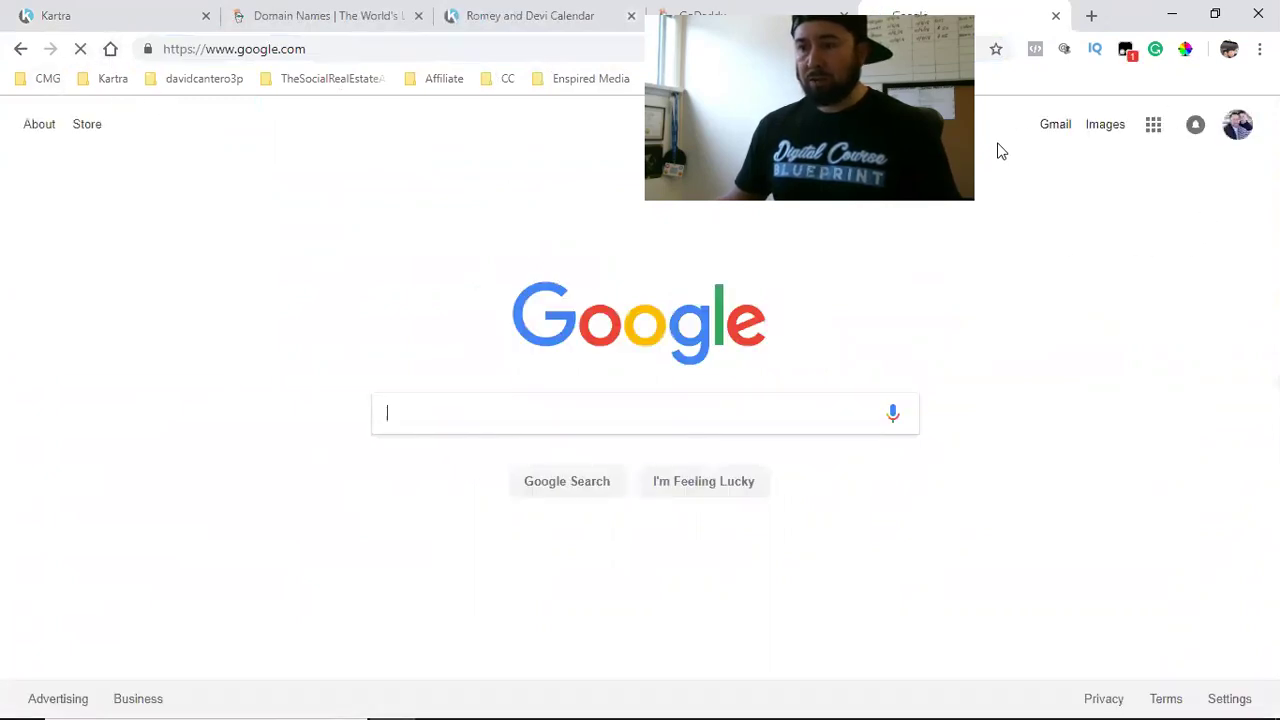
pyautogui.click(1237, 128)
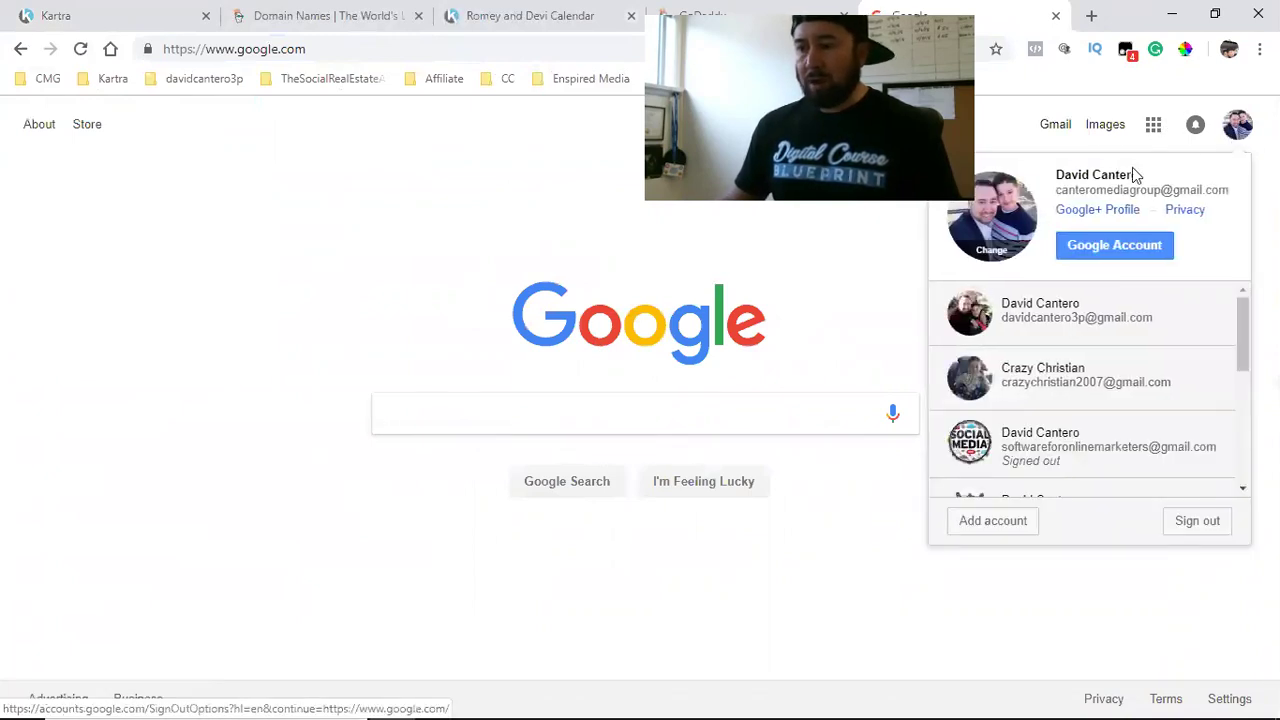
pyautogui.click(1014, 532)
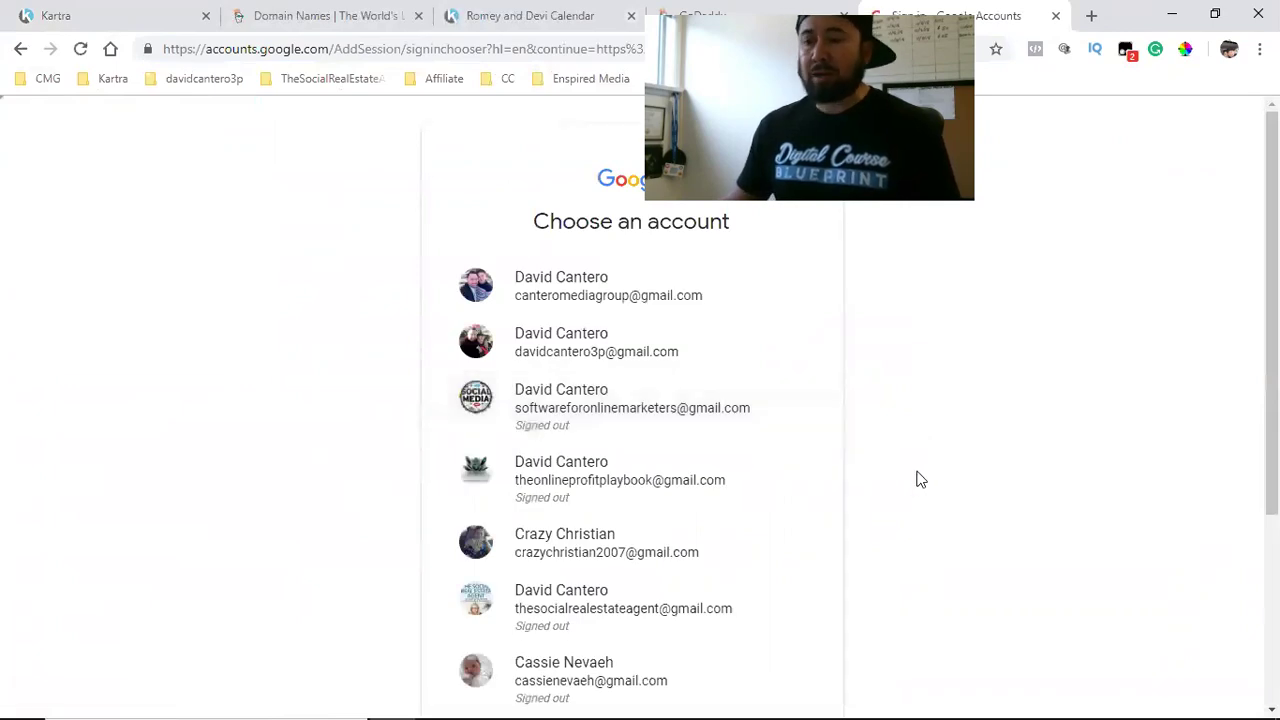
pyautogui.scroll(-3, 920, 480)
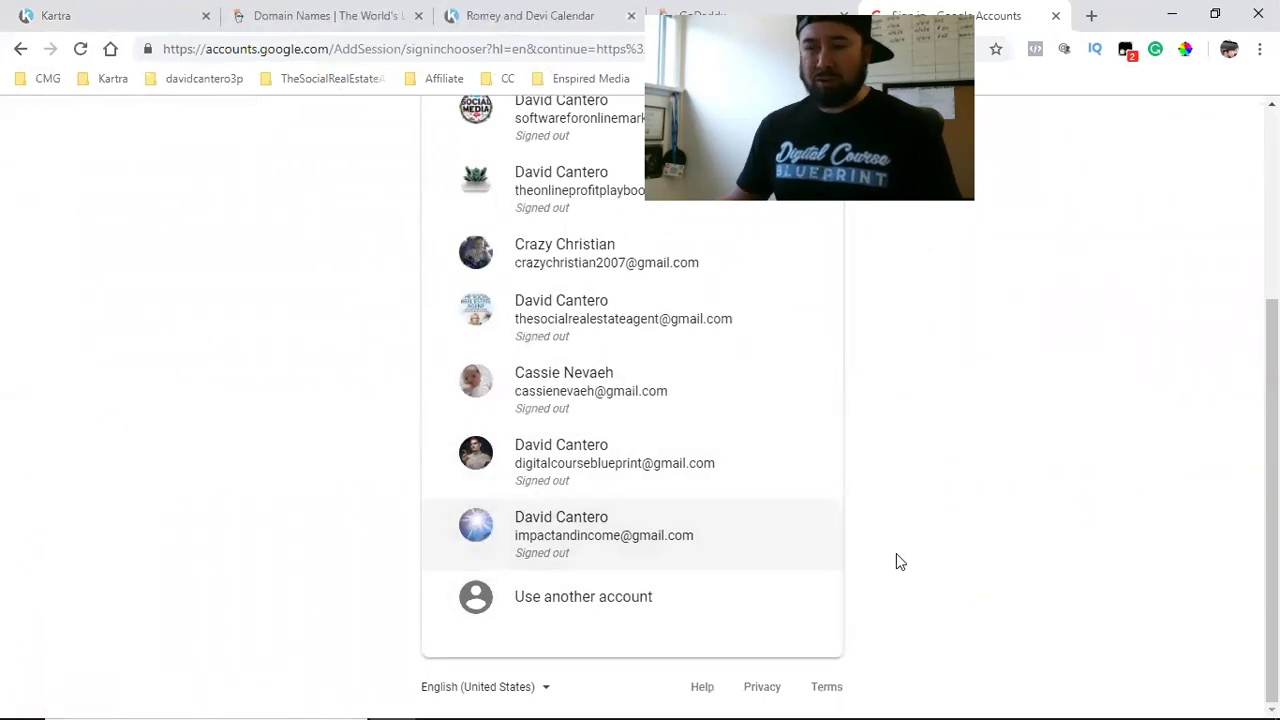
pyautogui.click(517, 612)
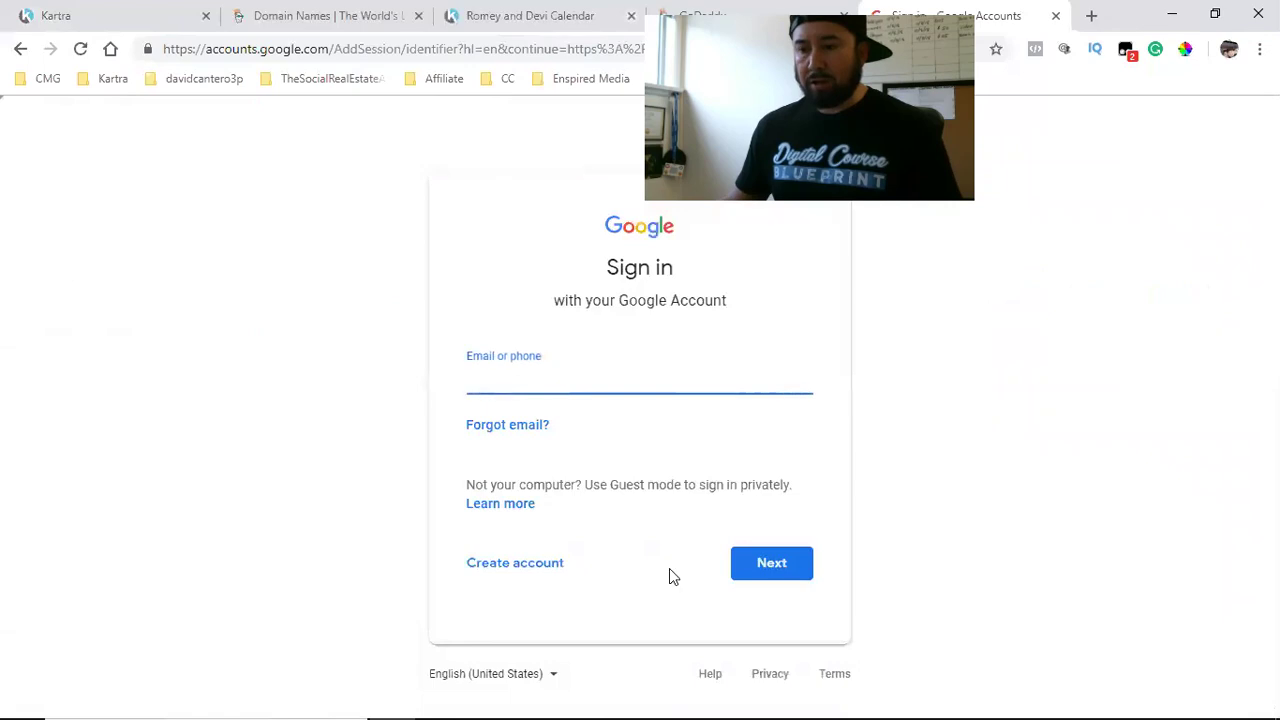
pyautogui.click(486, 568)
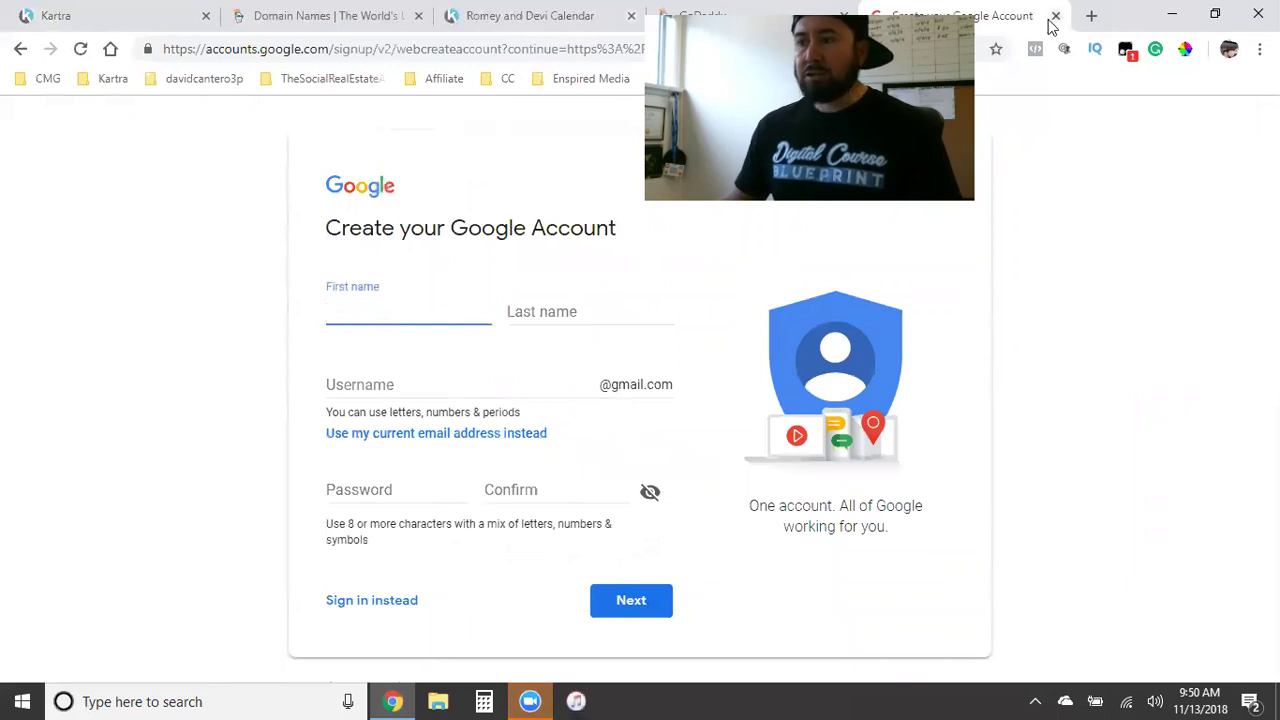
pyautogui.hotkey('ctrl', 'w')
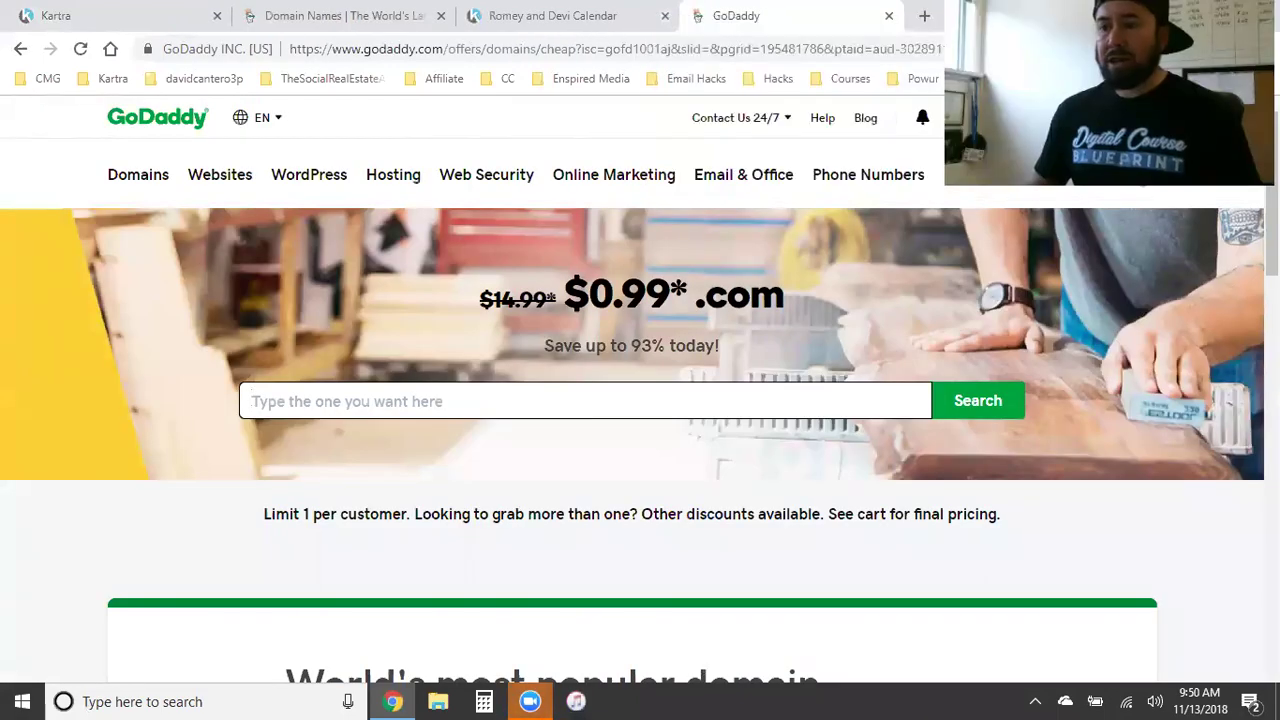
# Step: Check the domain search field on the GoDaddy offer page, close that page and go back to the GoDaddy home page
pyautogui.click(429, 401)
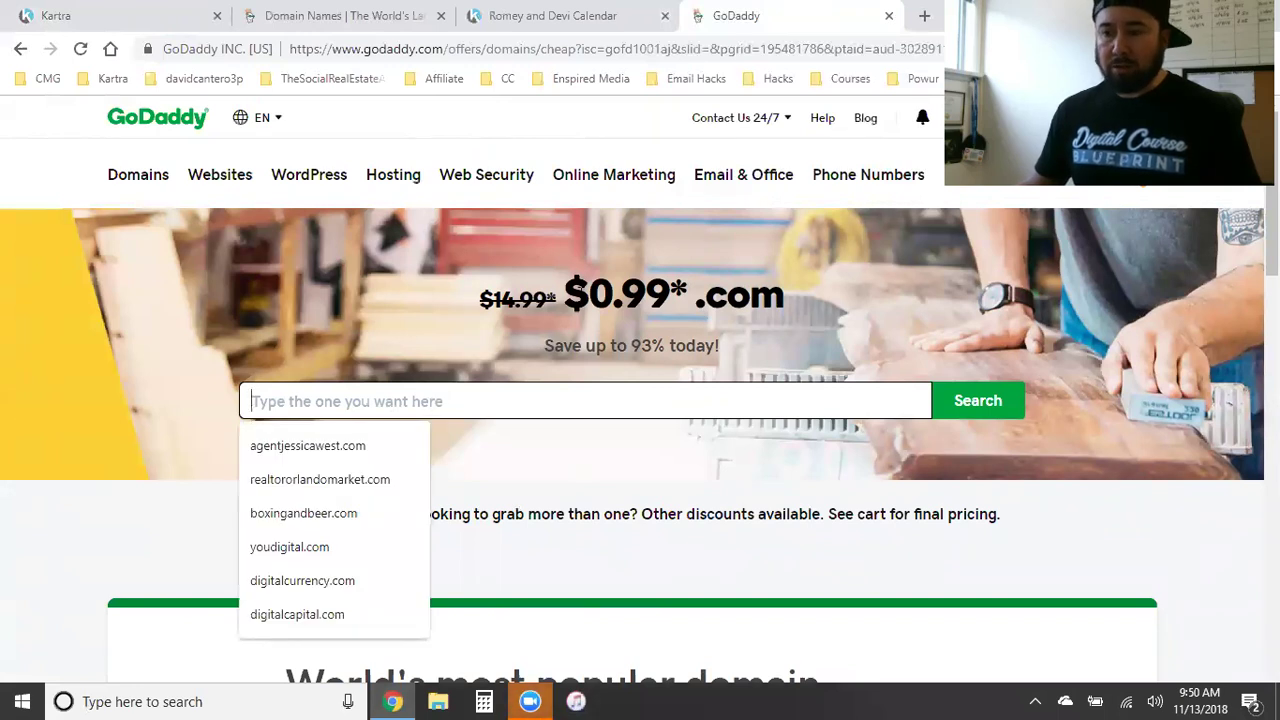
pyautogui.click(888, 17)
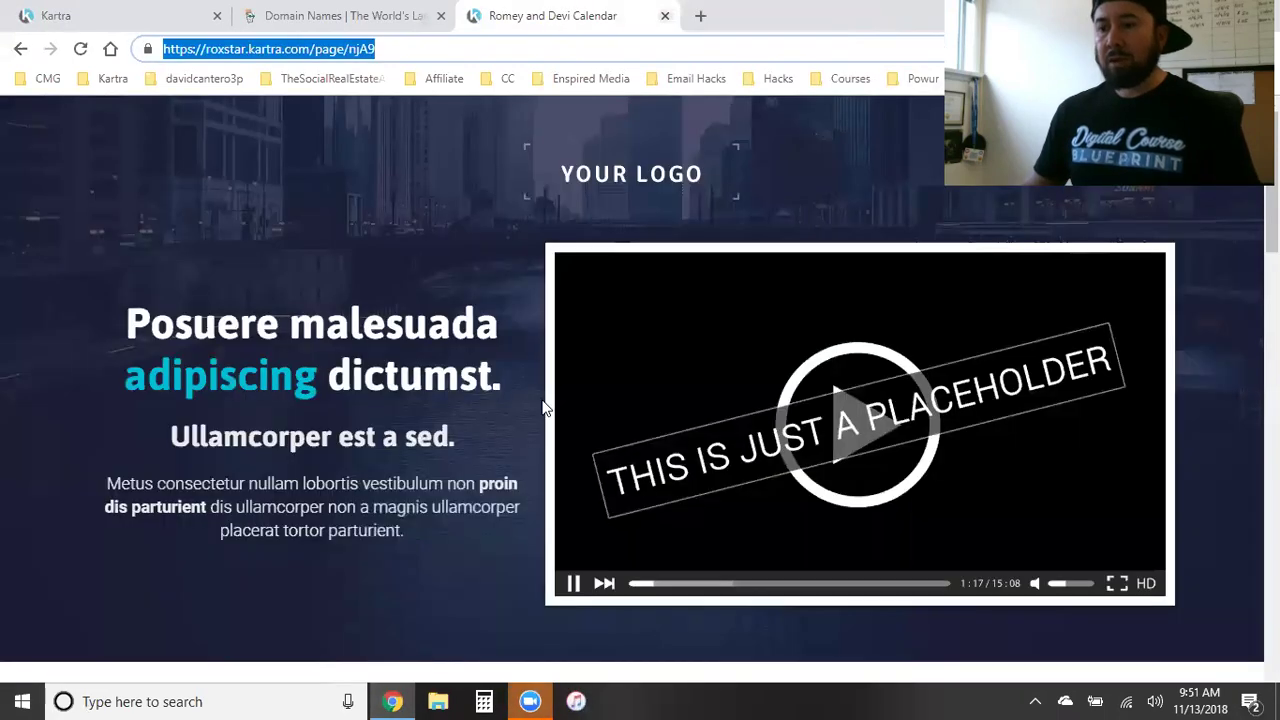
pyautogui.click(390, 15)
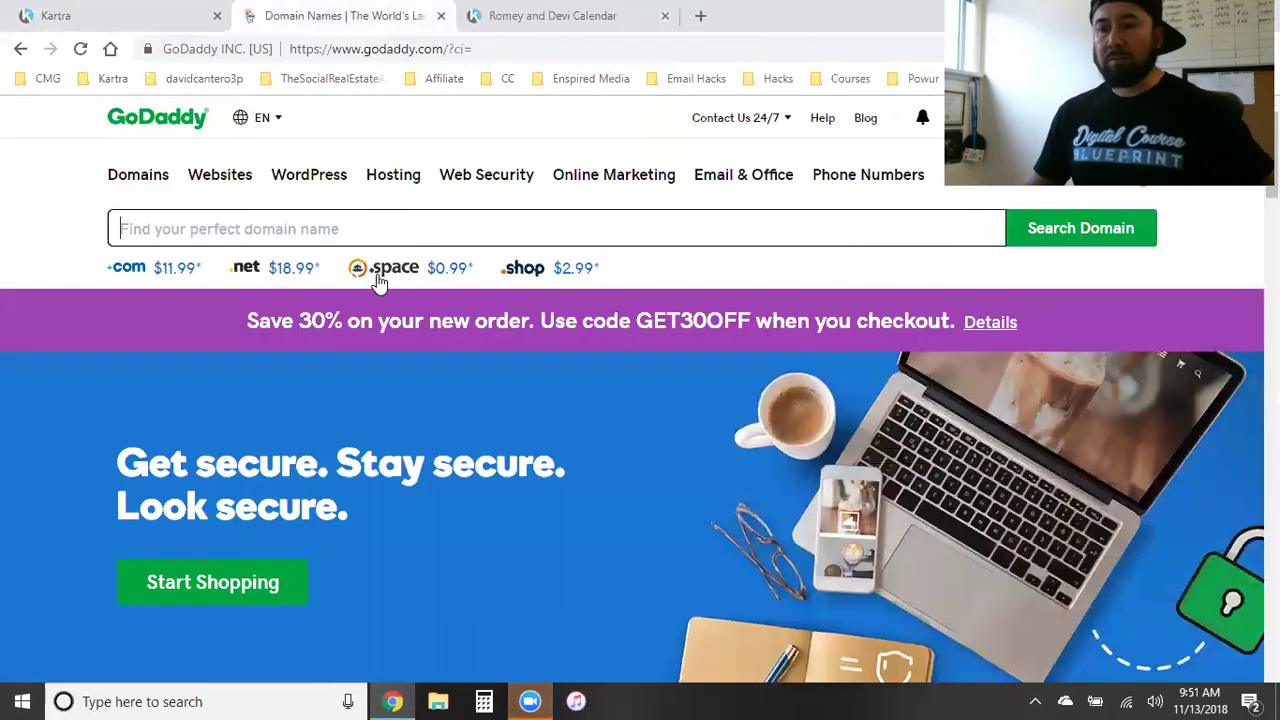
# Step: Open the custom domains settings of the Kartra account and review the example page, membership, video, helpdesk and checkout links
pyautogui.click(118, 18)
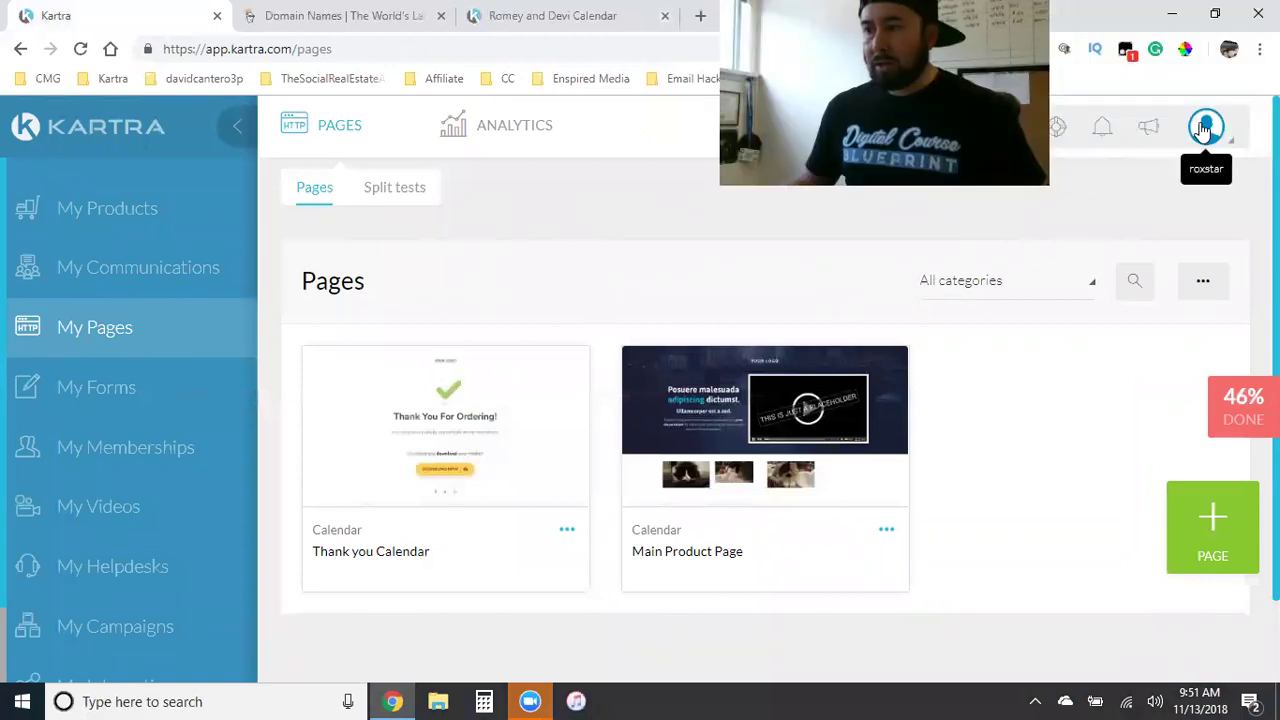
pyautogui.click(1205, 127)
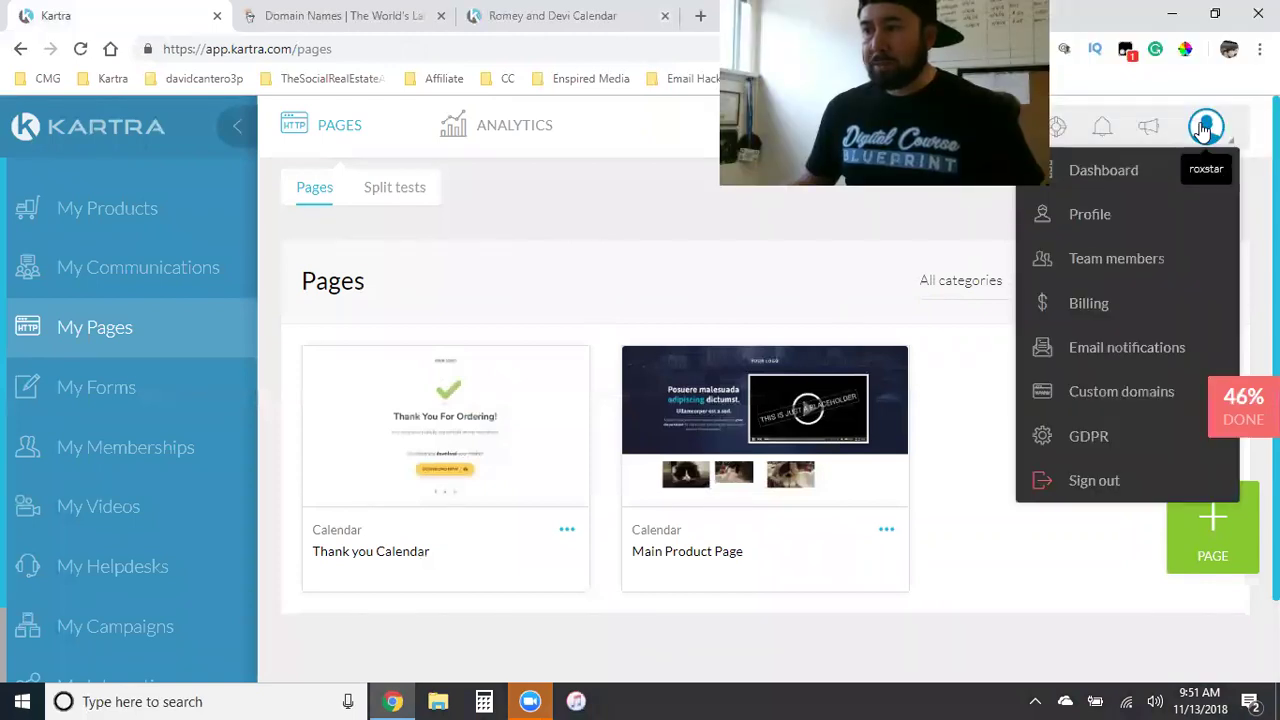
pyautogui.click(1131, 396)
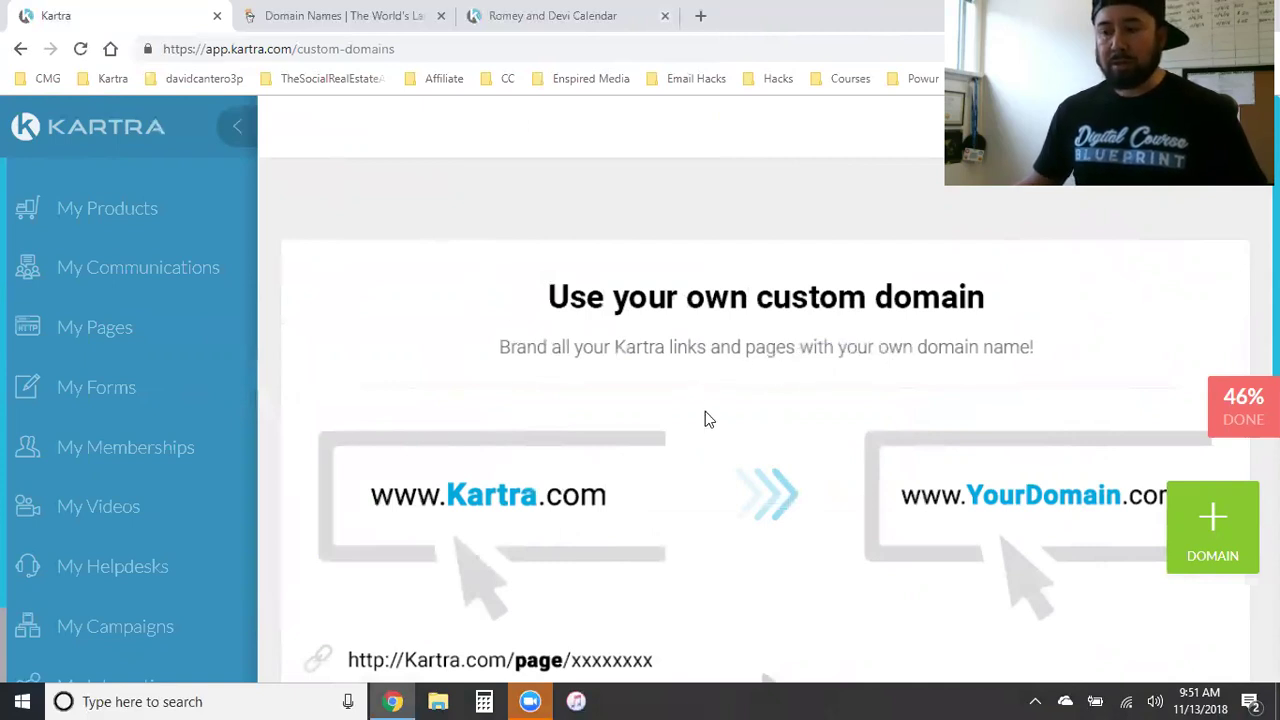
pyautogui.scroll(-3, 928, 453)
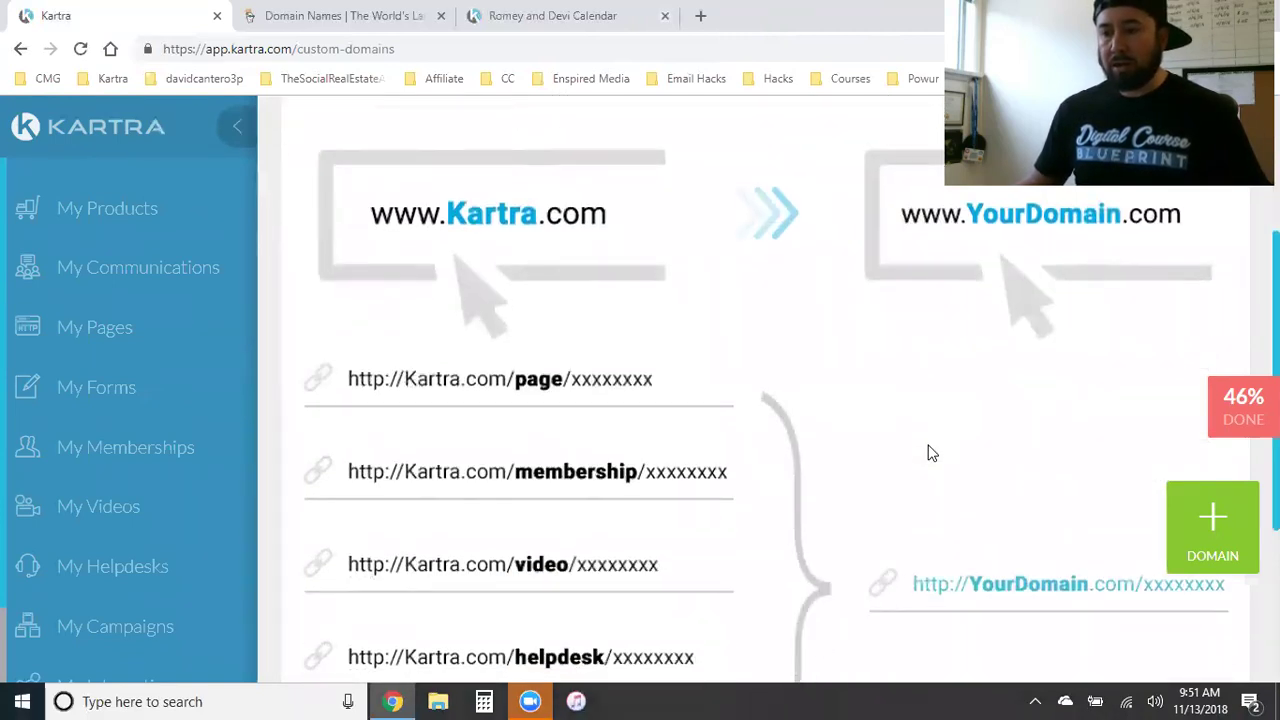
pyautogui.scroll(-1, 585, 444)
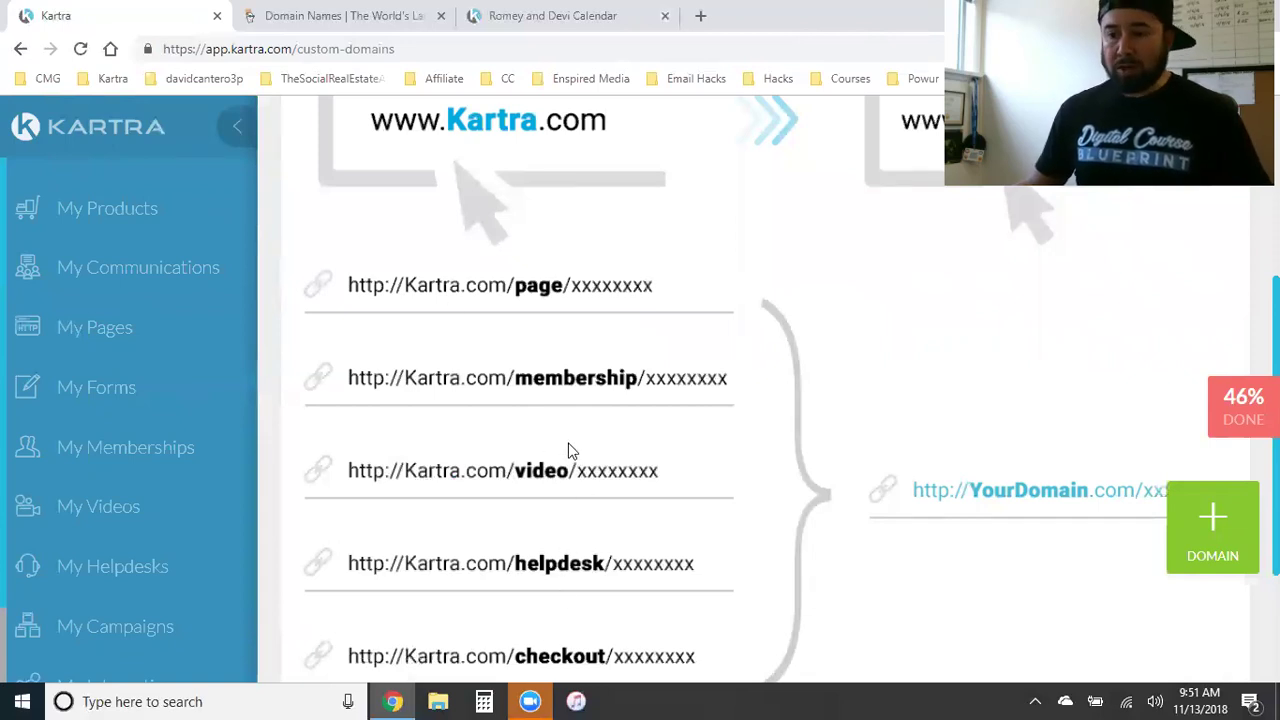
# Step: Start a new custom domain in Kartra with the option Only the main domain and activate its domain name field
pyautogui.click(1196, 538)
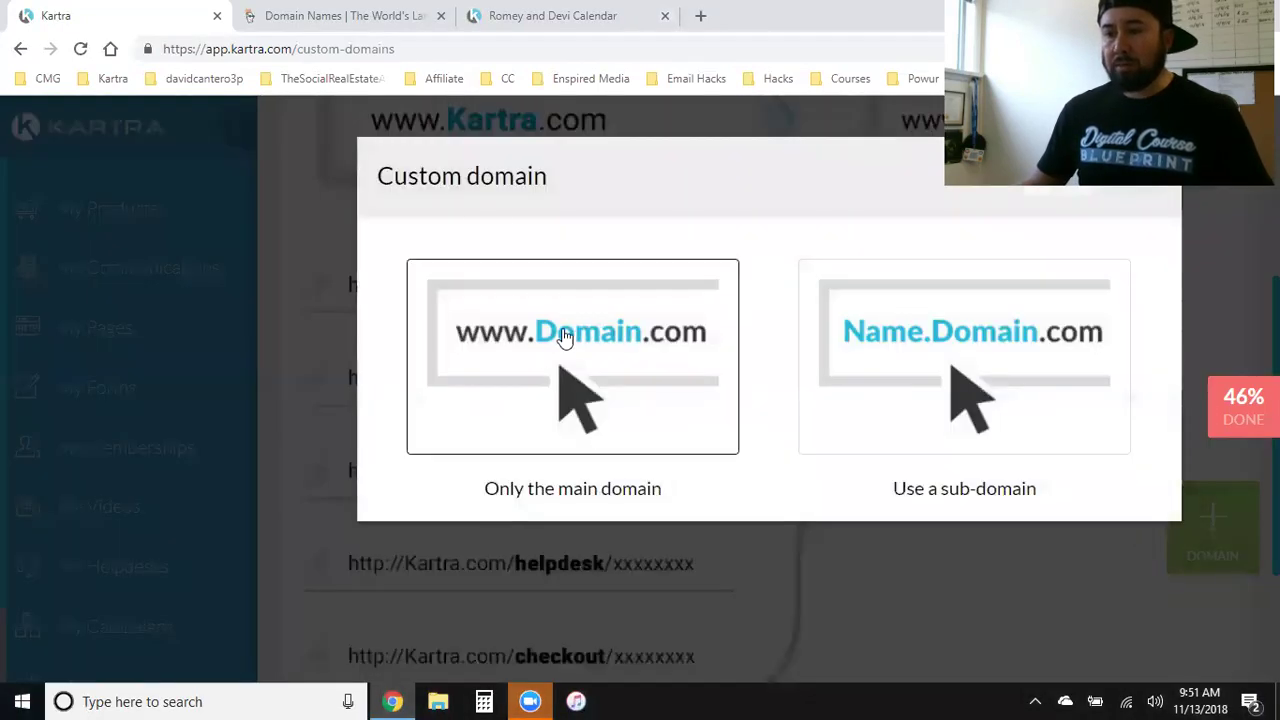
pyautogui.click(514, 373)
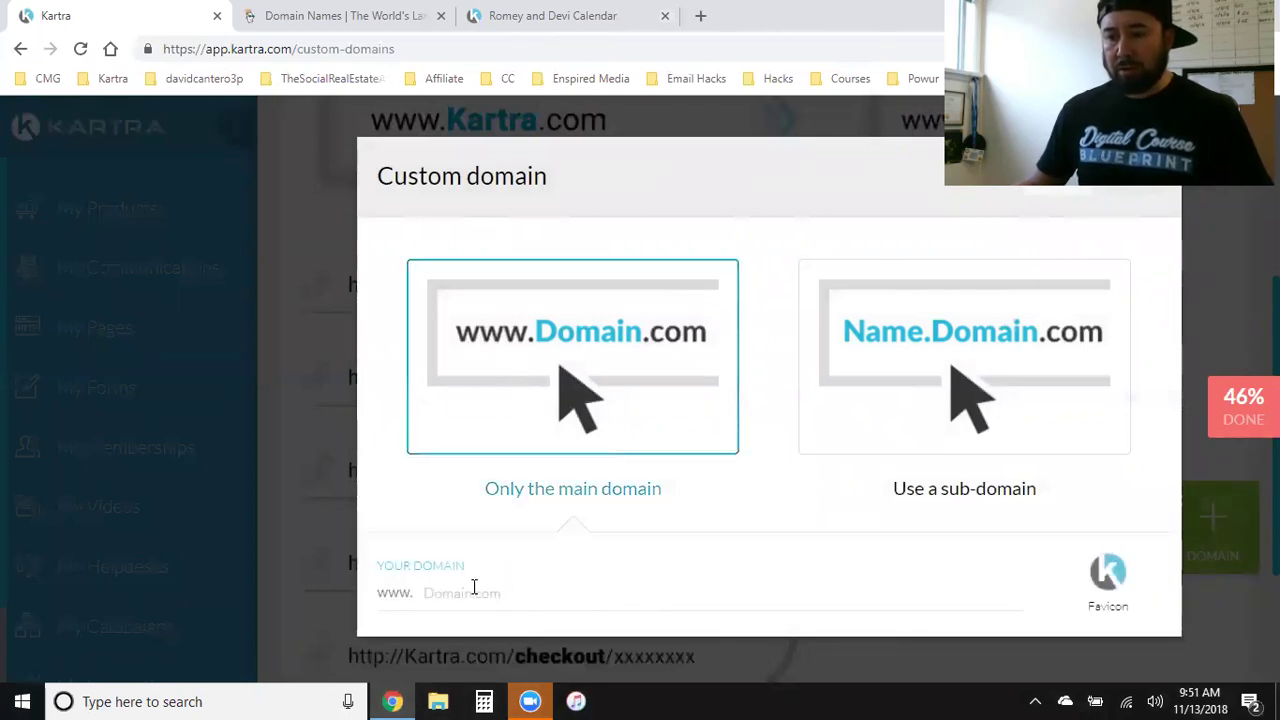
pyautogui.click(519, 591)
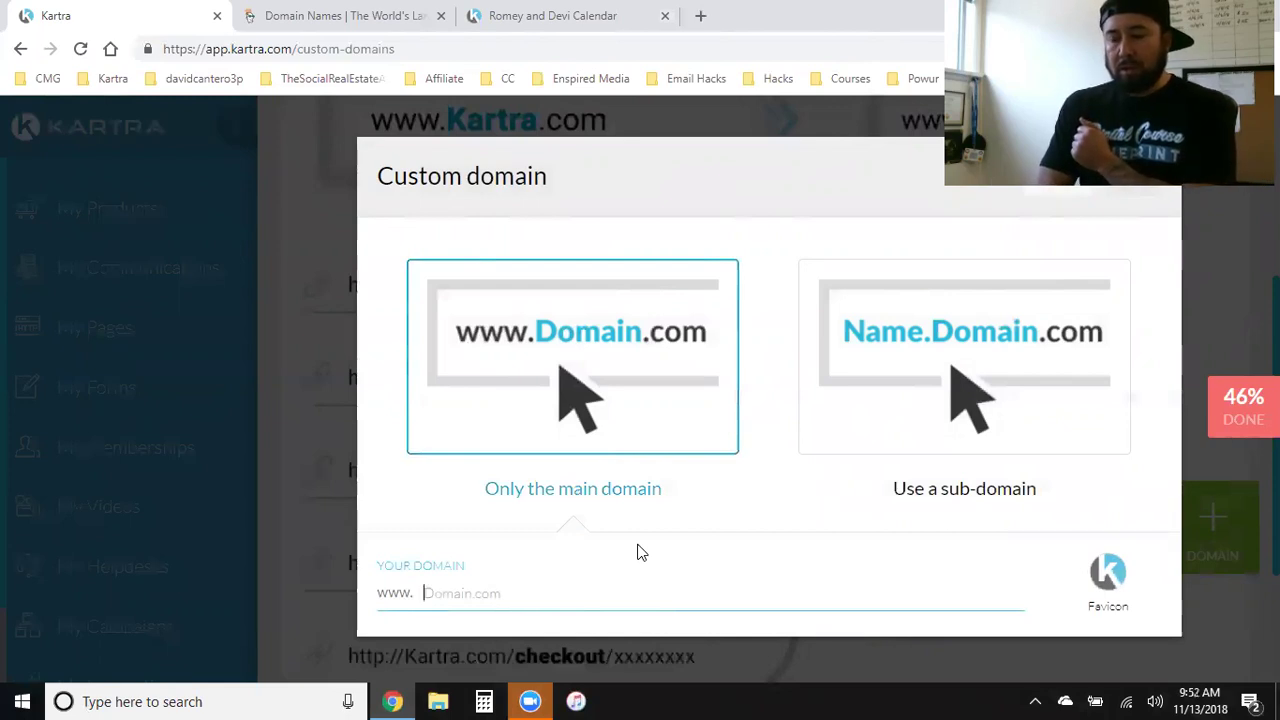
# Step: Switch to GoDaddy and open the signed-in account's My Products page
pyautogui.click(517, 20)
pyautogui.click(345, 16)
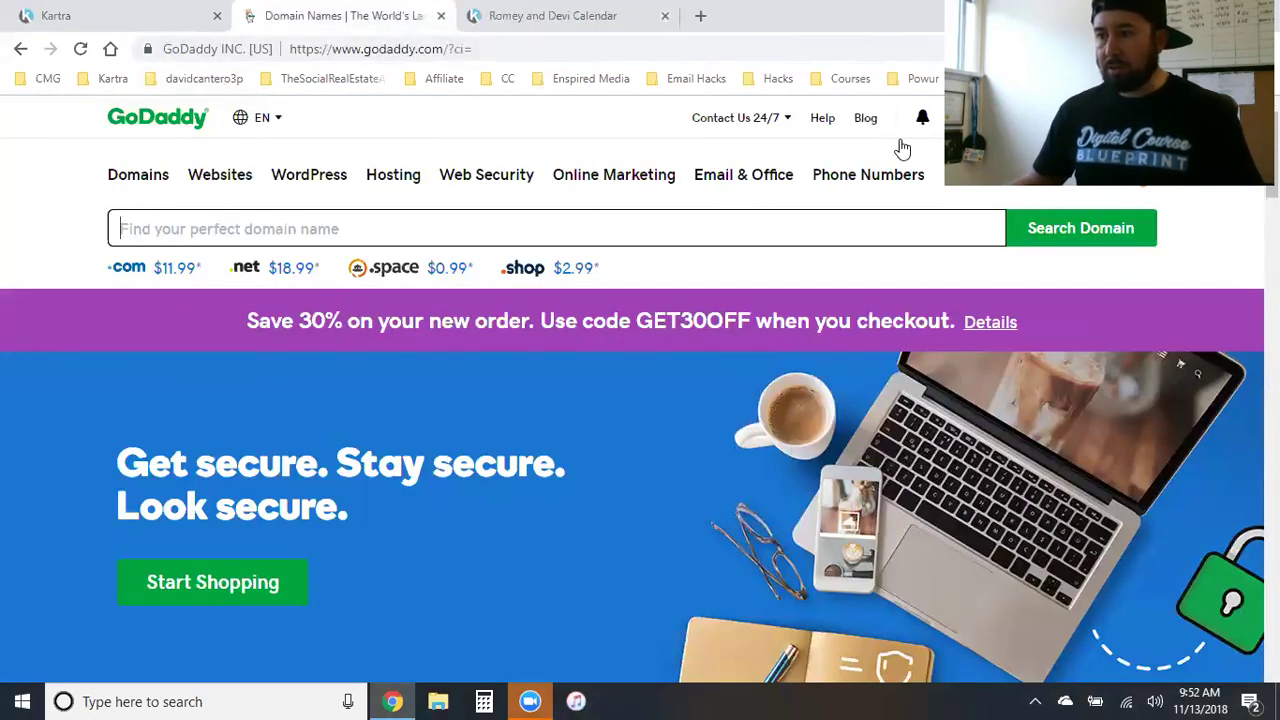
pyautogui.click(1006, 120)
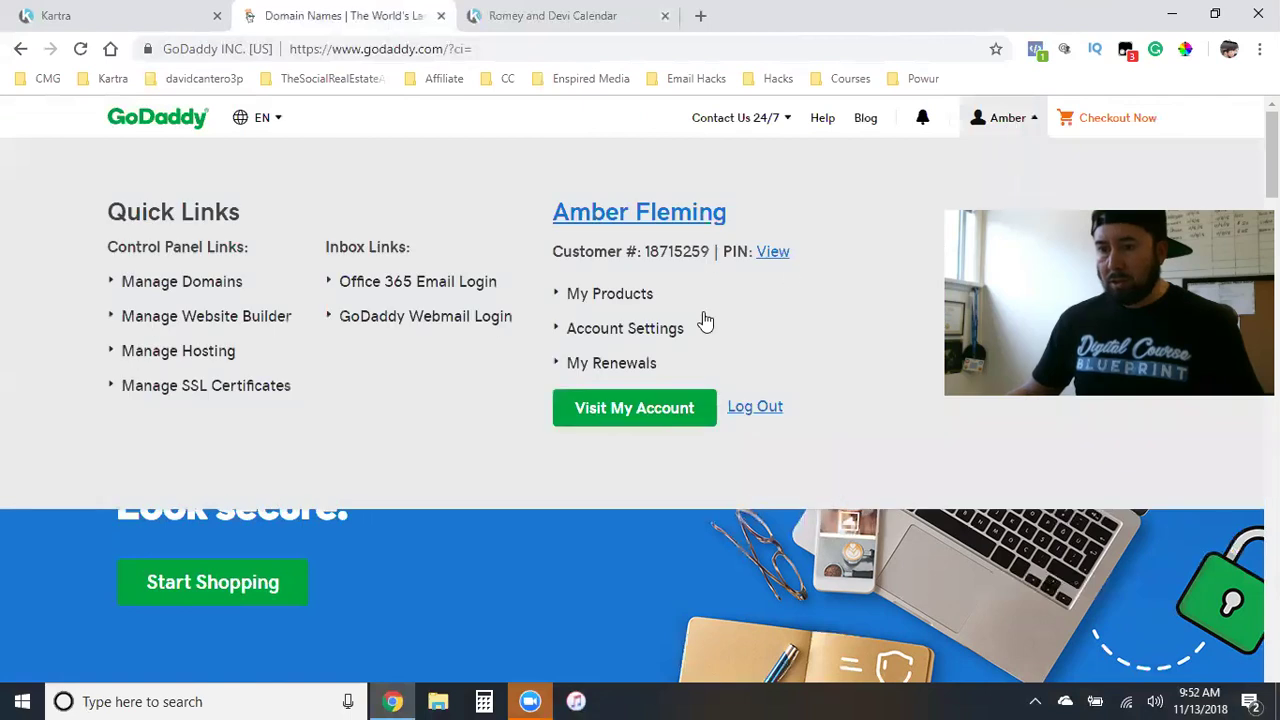
pyautogui.click(610, 294)
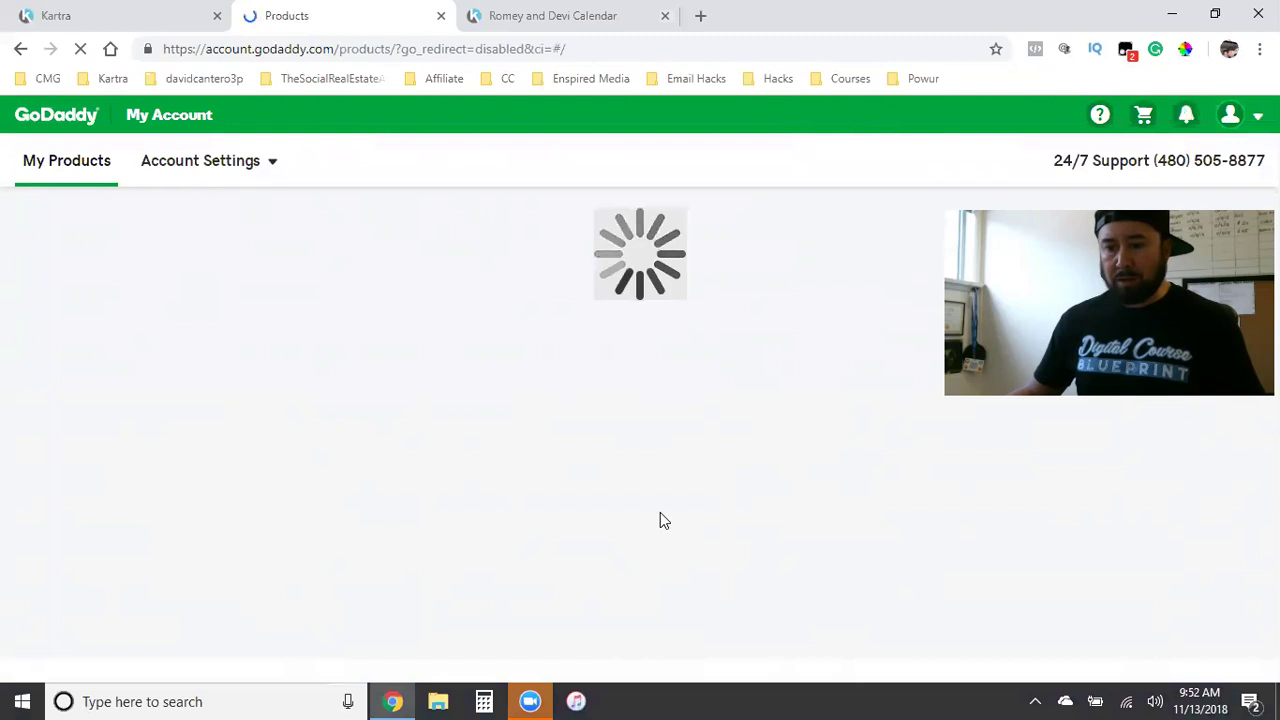
# Step: Find poofypersianpower.com among the account's GoDaddy domains, copy its name and return to the Kartra custom domain form
pyautogui.scroll(-7, 660, 515)
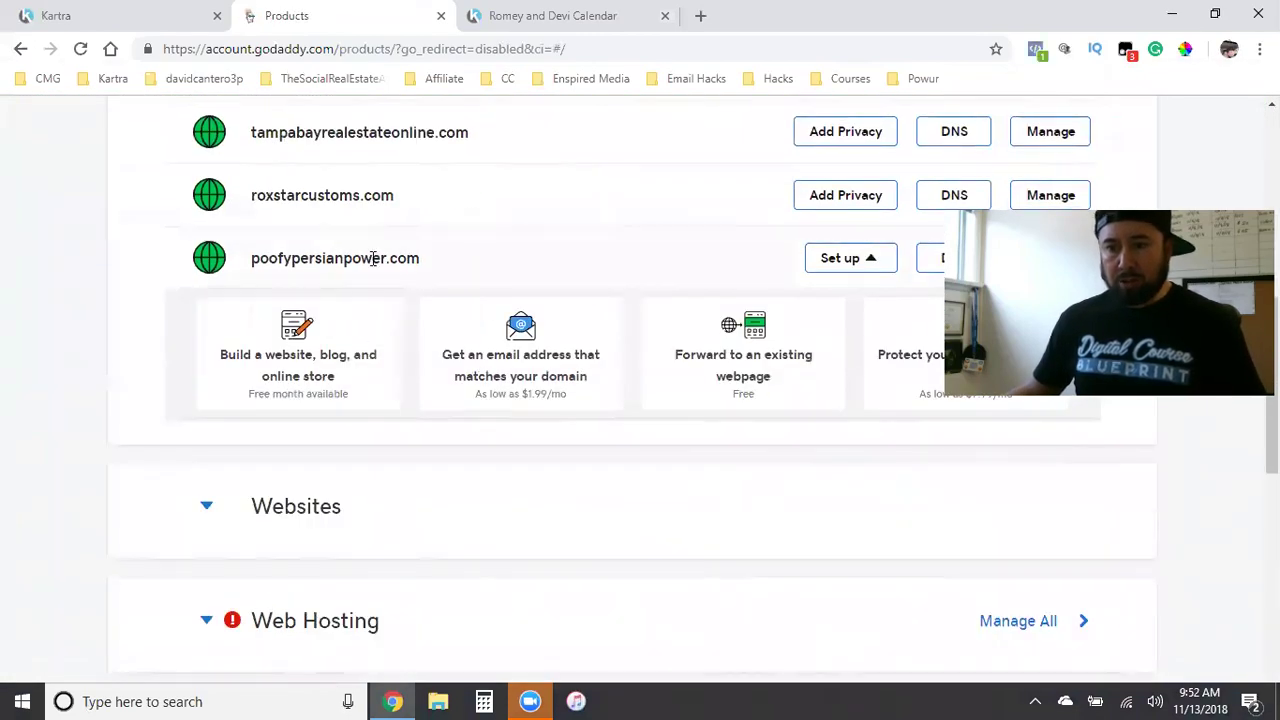
pyautogui.doubleClick(373, 258)
pyautogui.rightClick(346, 258)
pyautogui.click(405, 273)
pyautogui.click(515, 12)
pyautogui.click(149, 9)
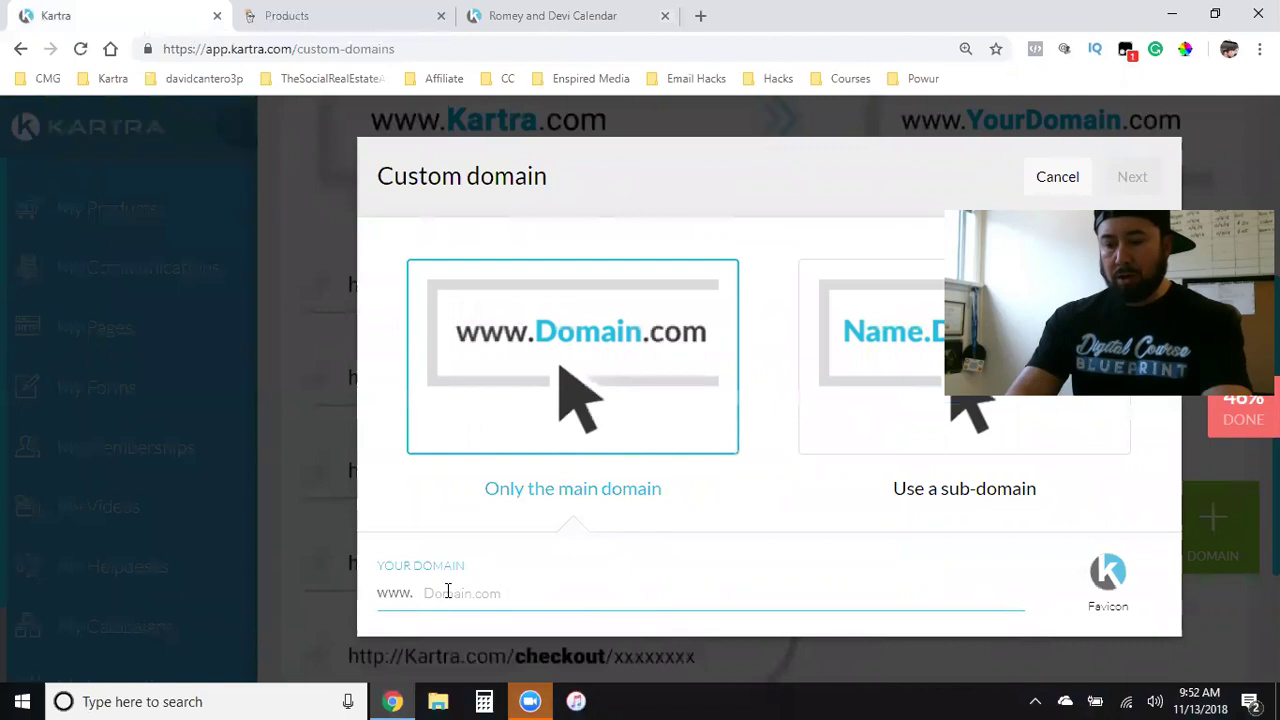
# Step: Enter poofypersianpower.com as the main domain in Kartra, checking the exact spelling against the GoDaddy domain list
pyautogui.write('persian')
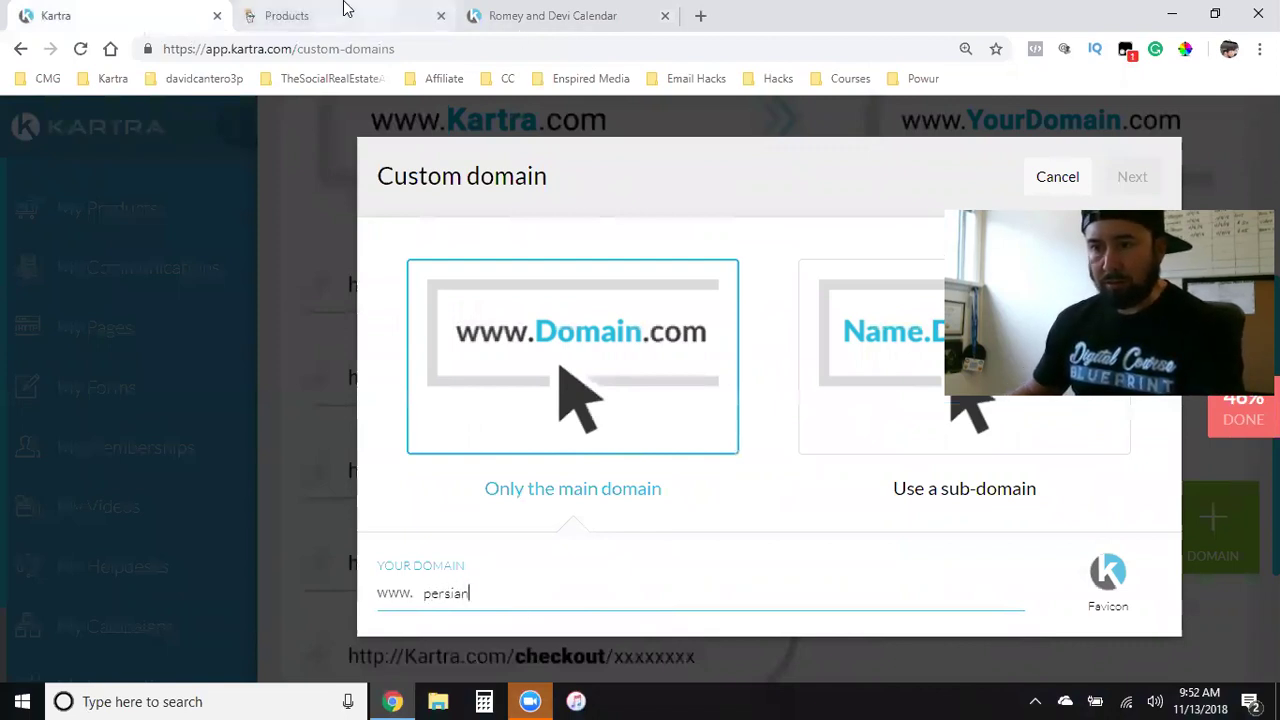
pyautogui.click(255, 14)
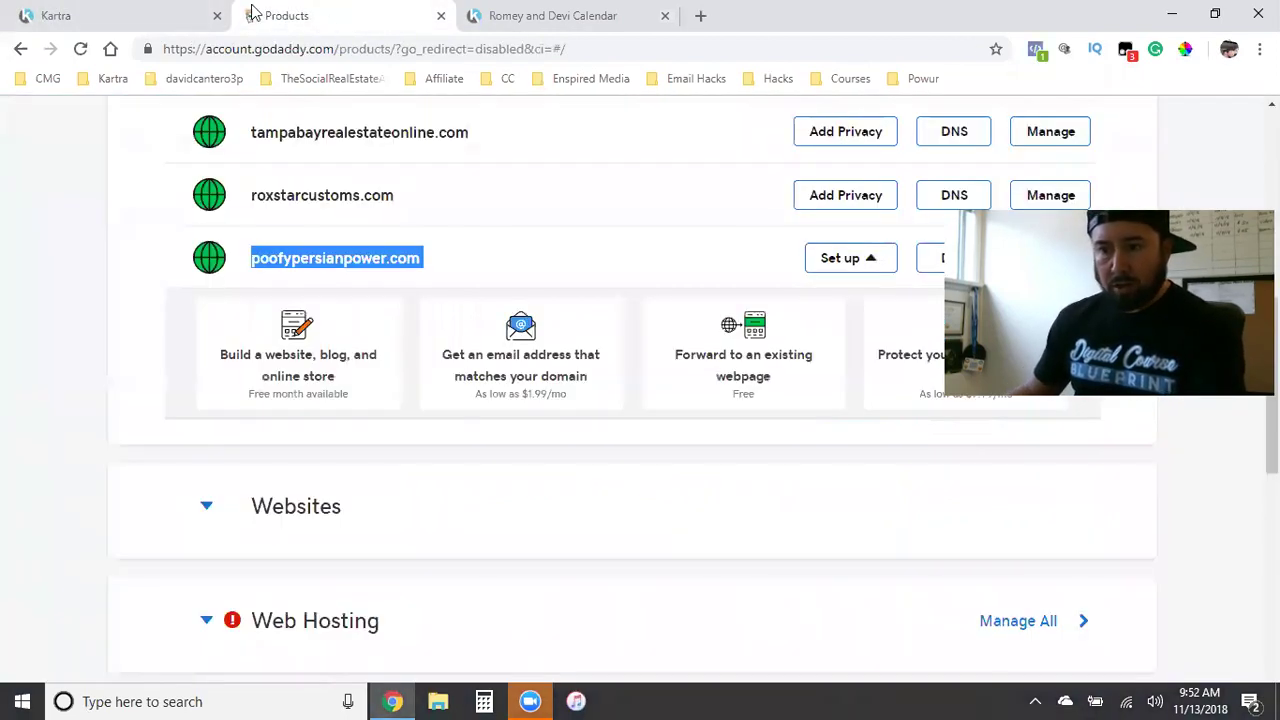
pyautogui.click(94, 12)
pyautogui.press('BackSpace')
pyautogui.press('BackSpace')
pyautogui.press('BackSpace')
pyautogui.press('BackSpace')
pyautogui.press('BackSpace')
pyautogui.press('BackSpace')
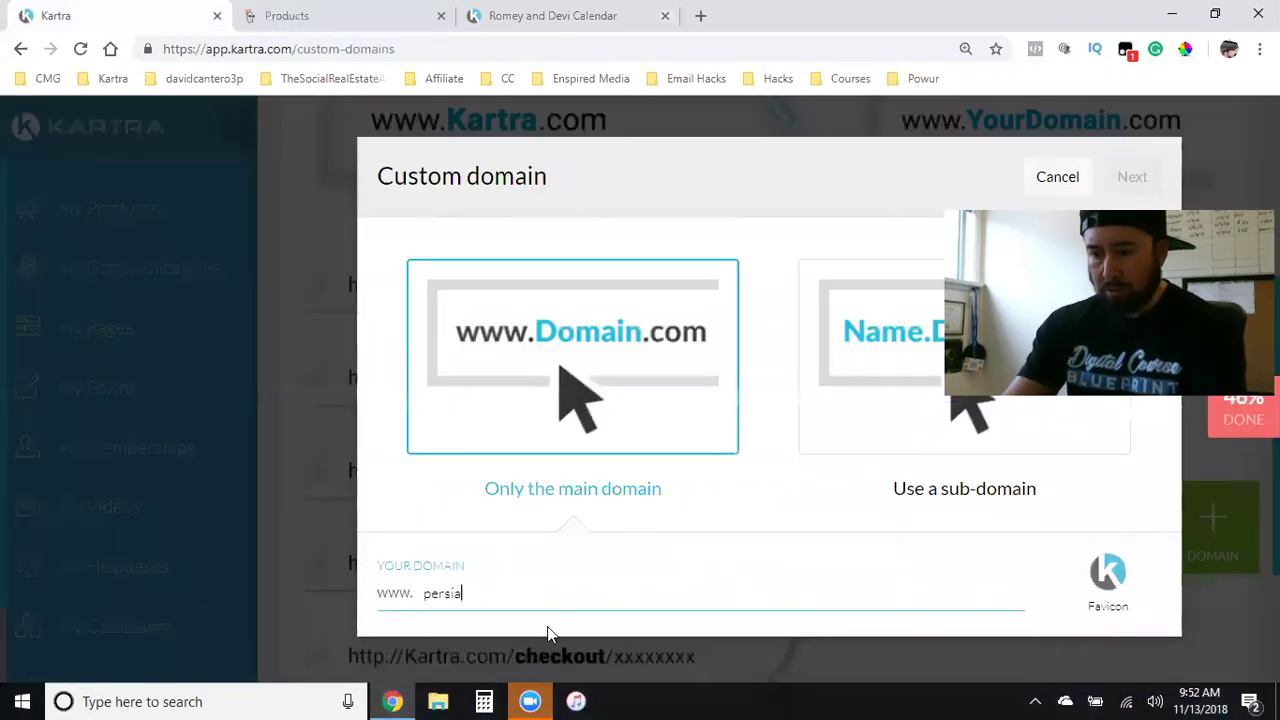
pyautogui.write('oof')
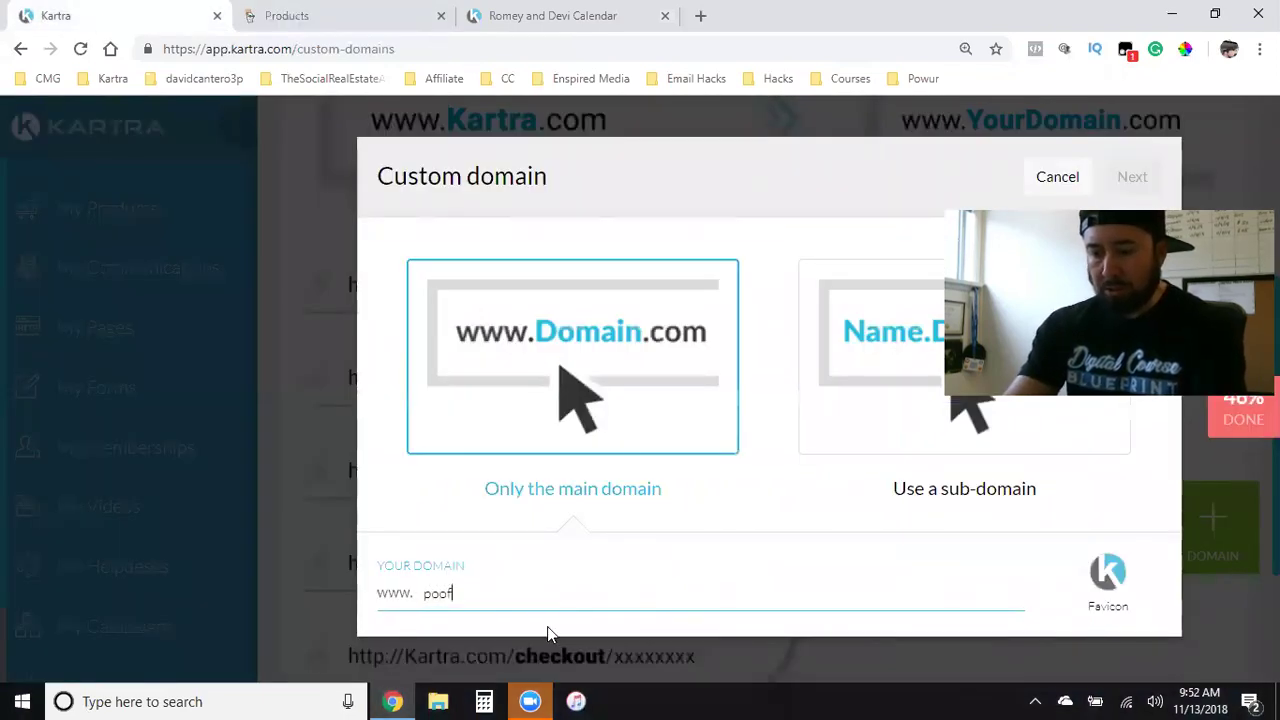
pyautogui.write('ypers')
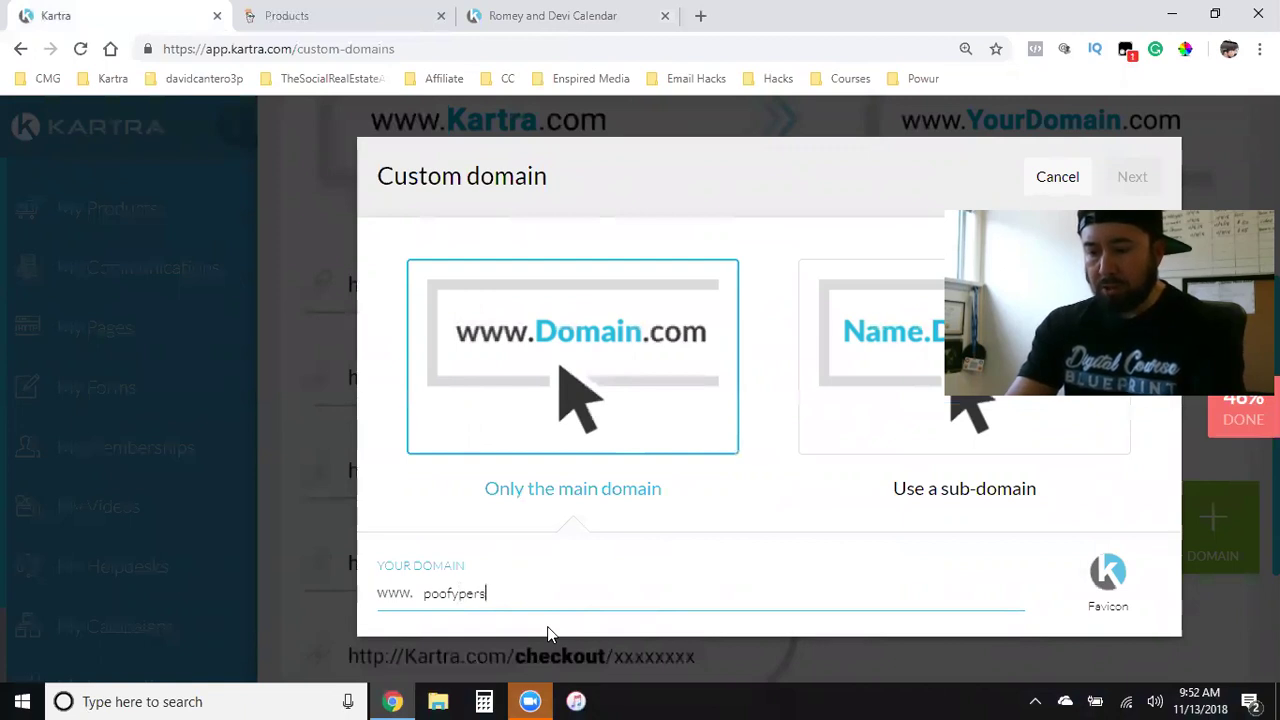
pyautogui.write('ianpower.com')
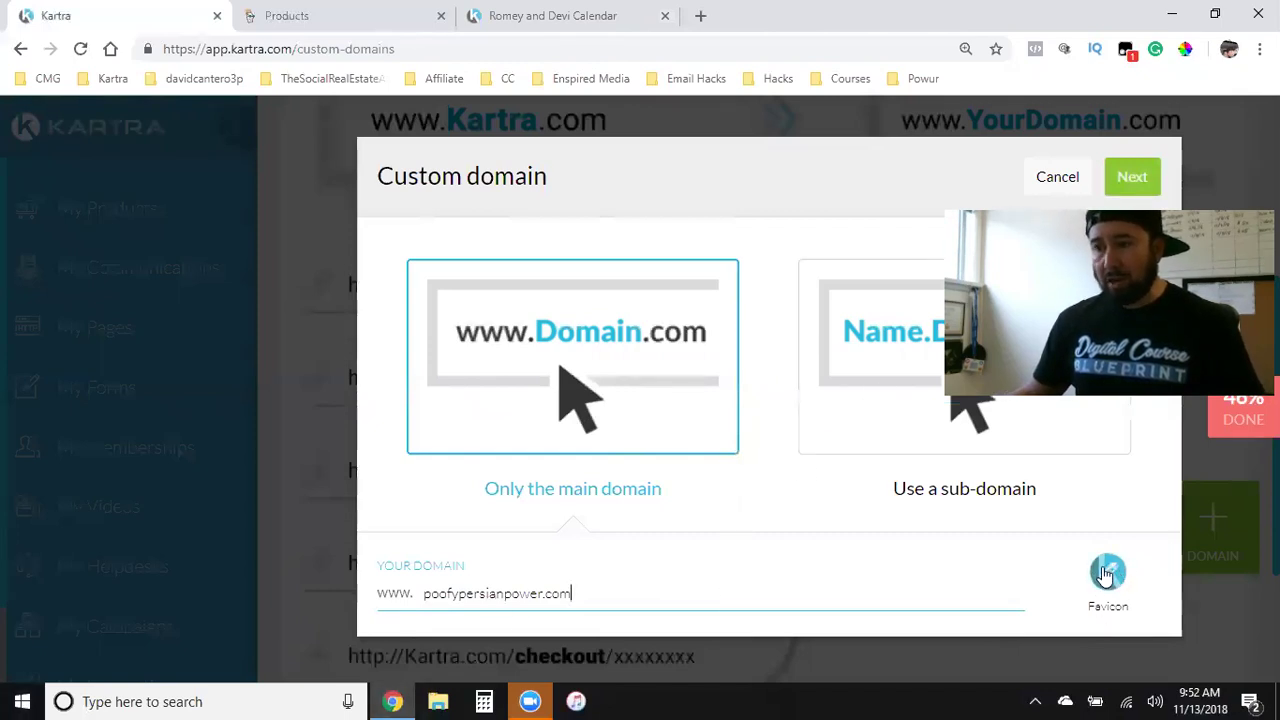
pyautogui.click(274, 22)
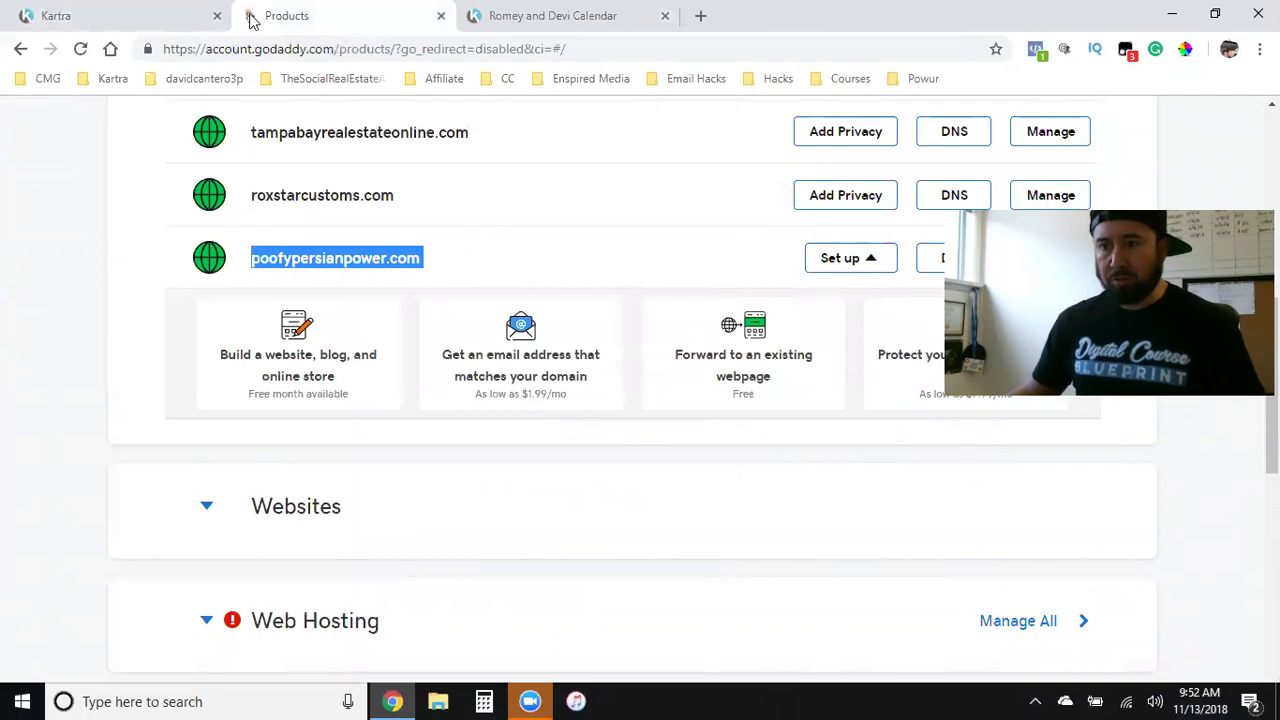
pyautogui.click(152, 22)
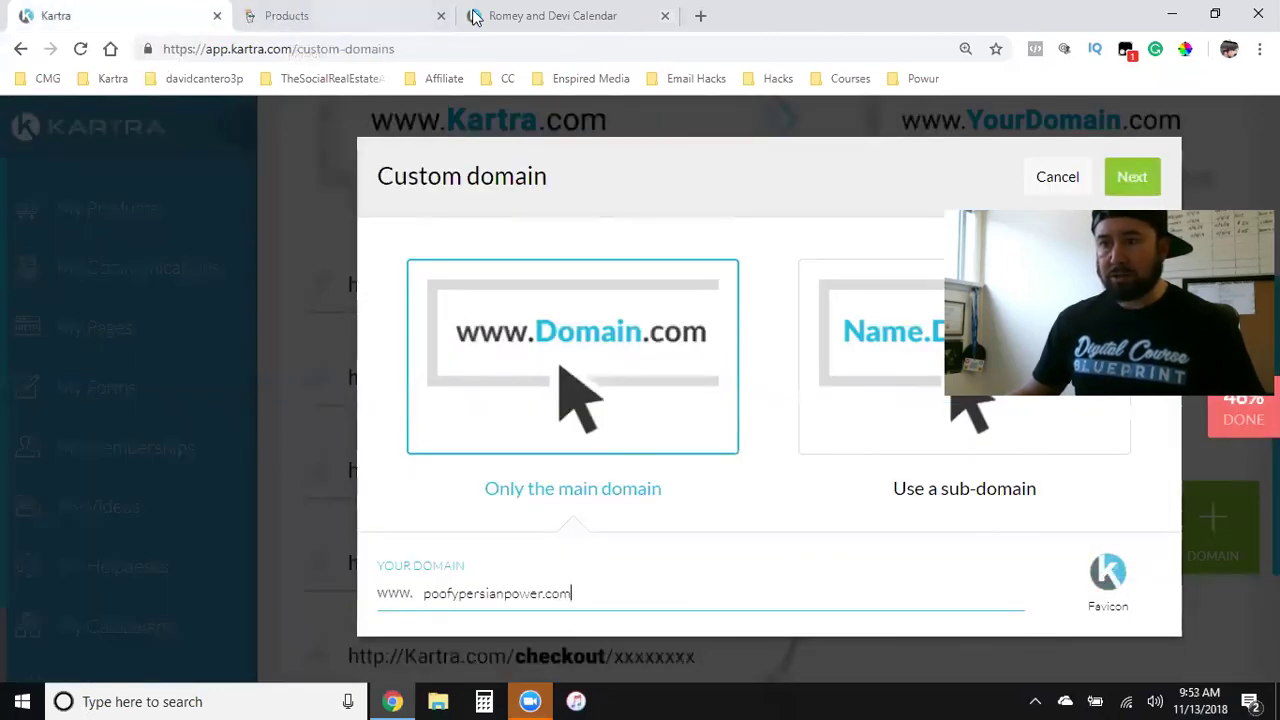
# Step: Open the Gmail inbox in a new browser tab and open the conversation Pics for Cat Calendar Ad
pyautogui.click(701, 20)
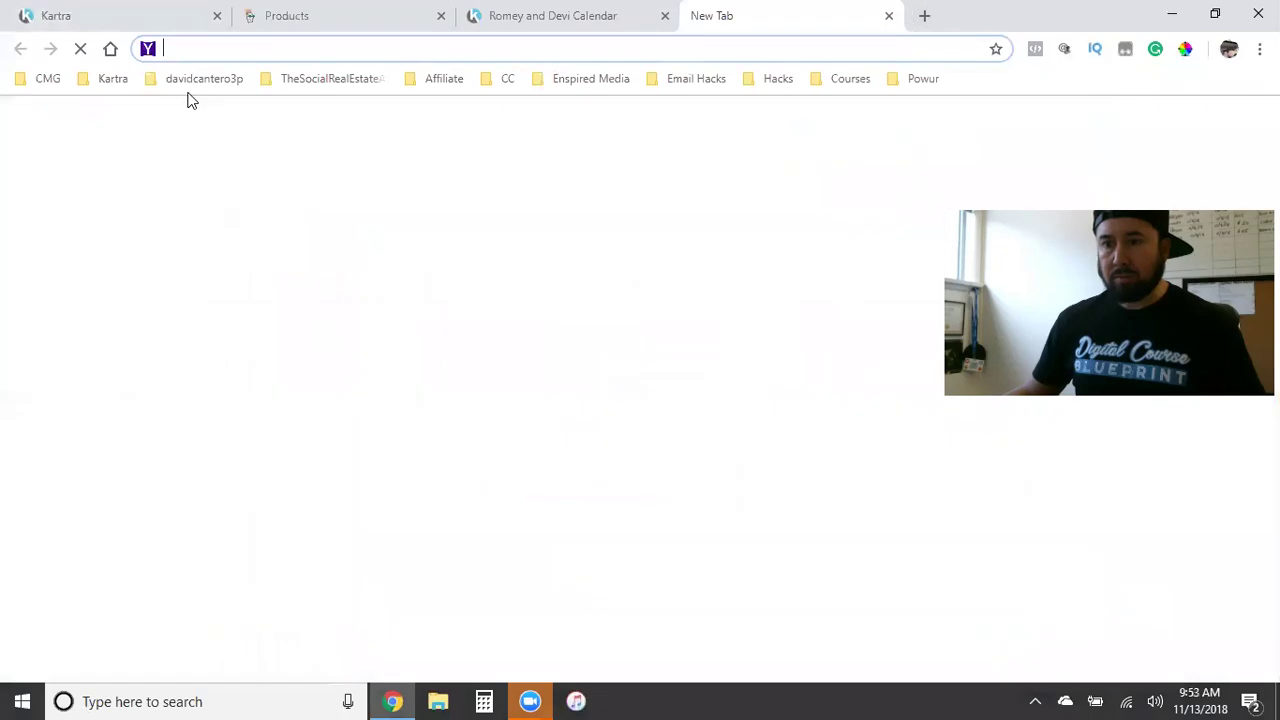
pyautogui.click(112, 50)
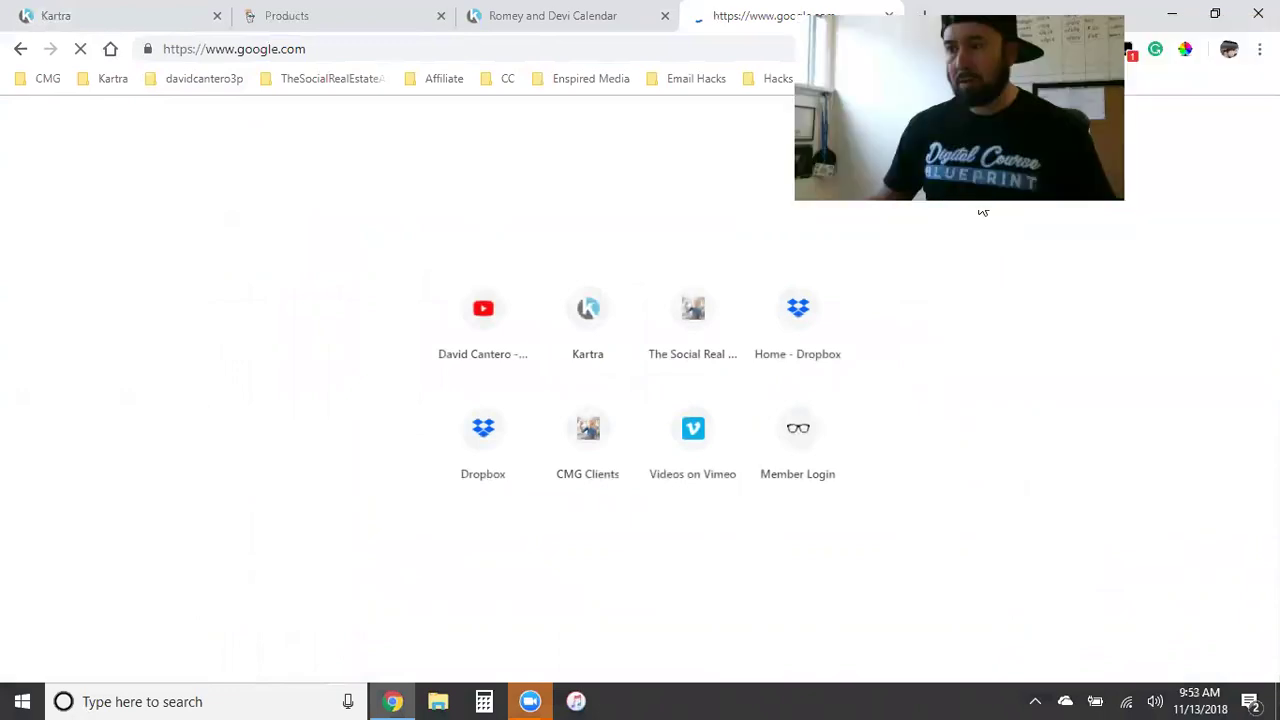
pyautogui.click(1042, 125)
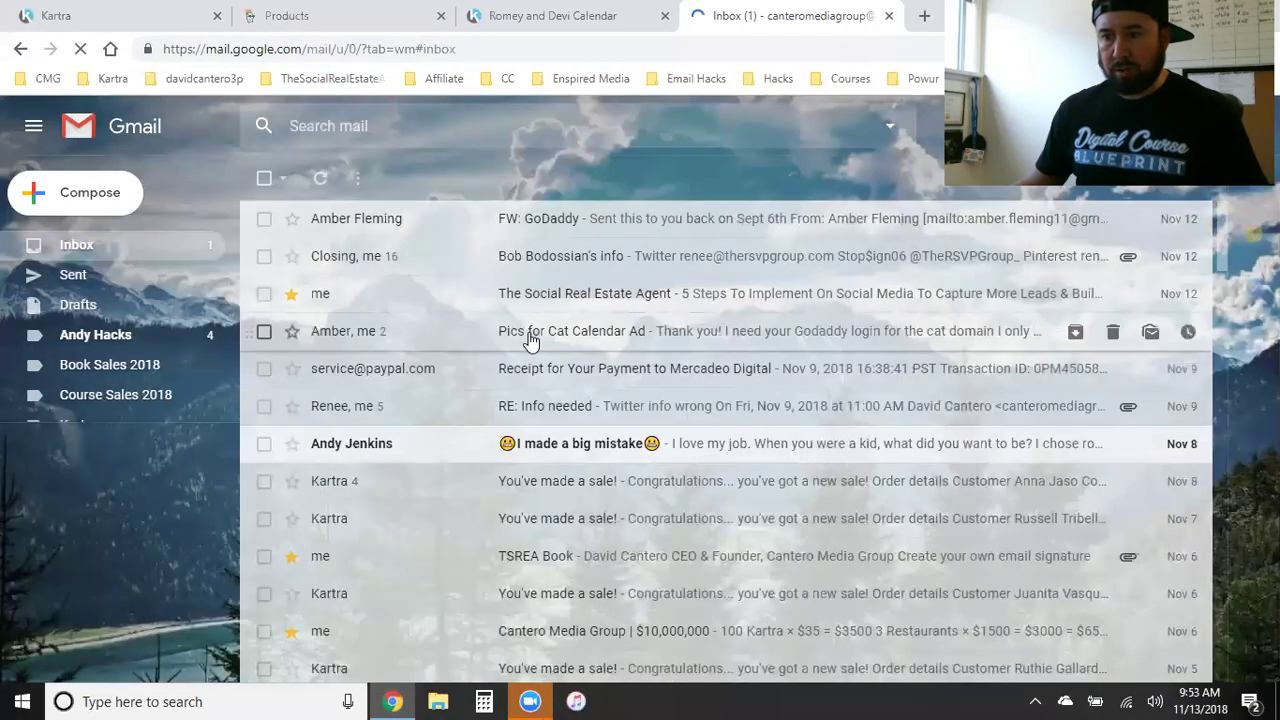
pyautogui.click(530, 340)
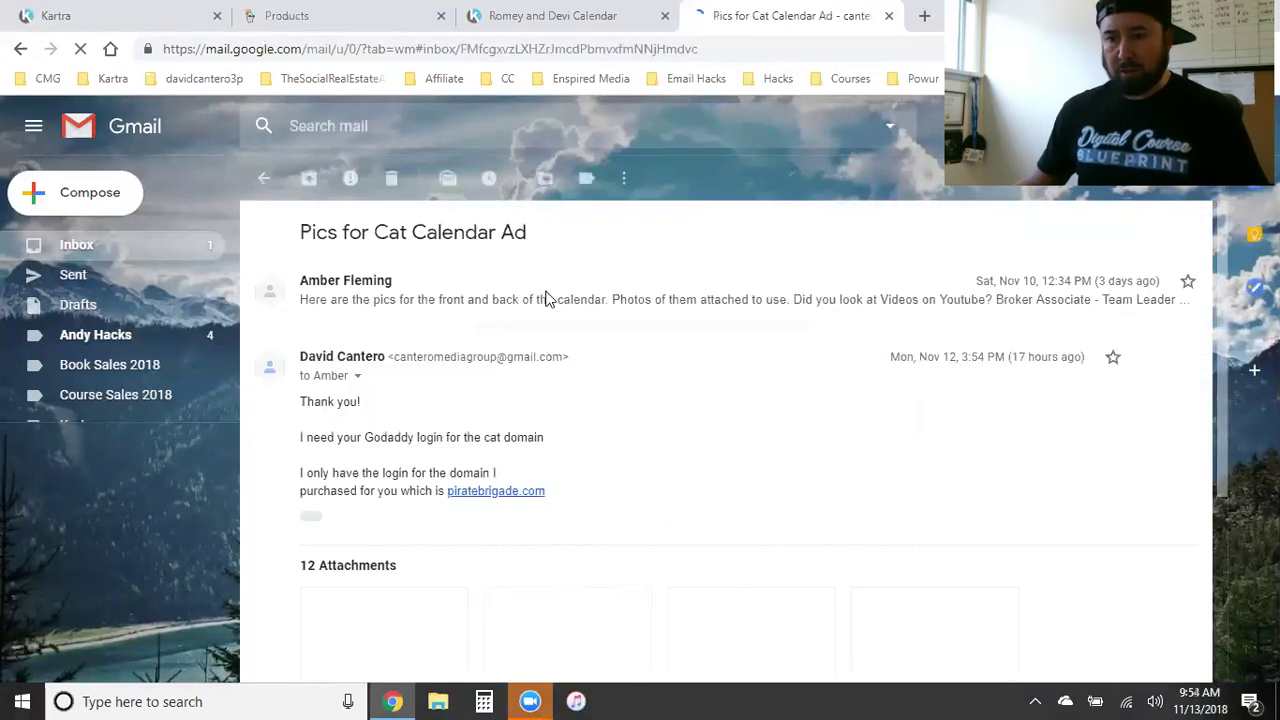
# Step: Expand the first message of the conversation and download its attached photo of the black-and-white cat lying down
pyautogui.scroll(-3, 700, 480)
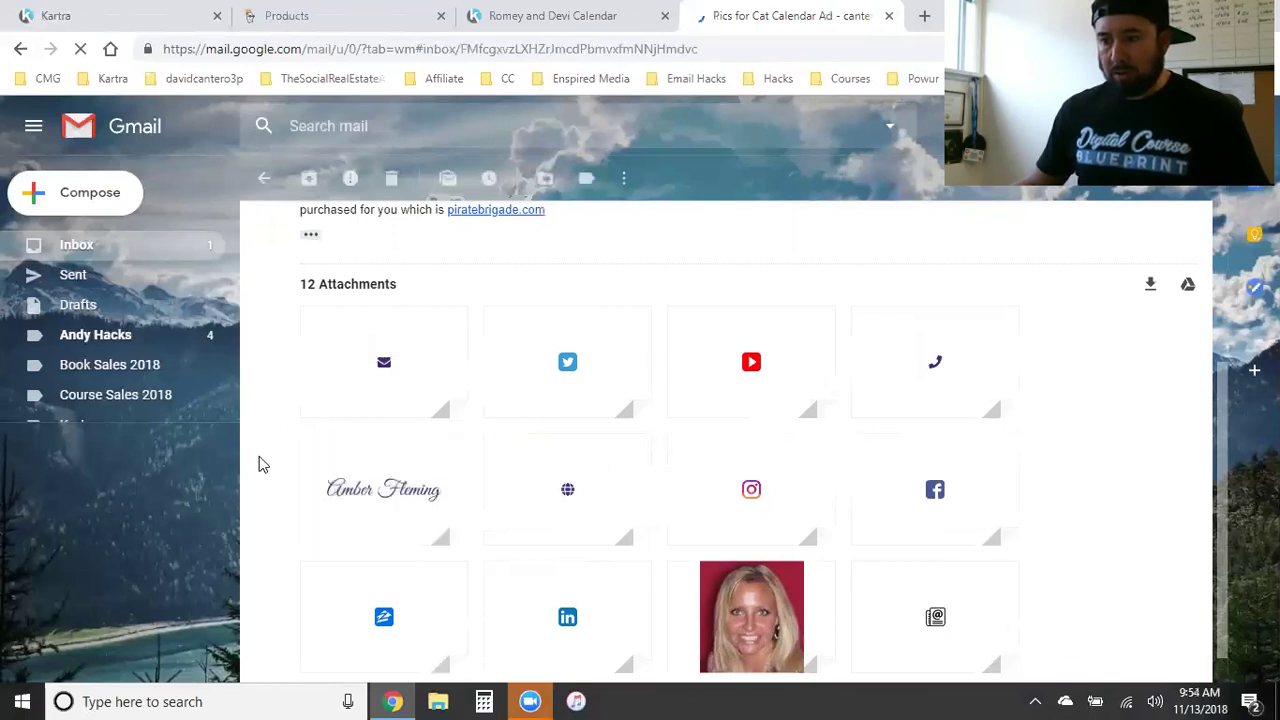
pyautogui.scroll(-3, 259, 460)
pyautogui.scroll(2, 262, 462)
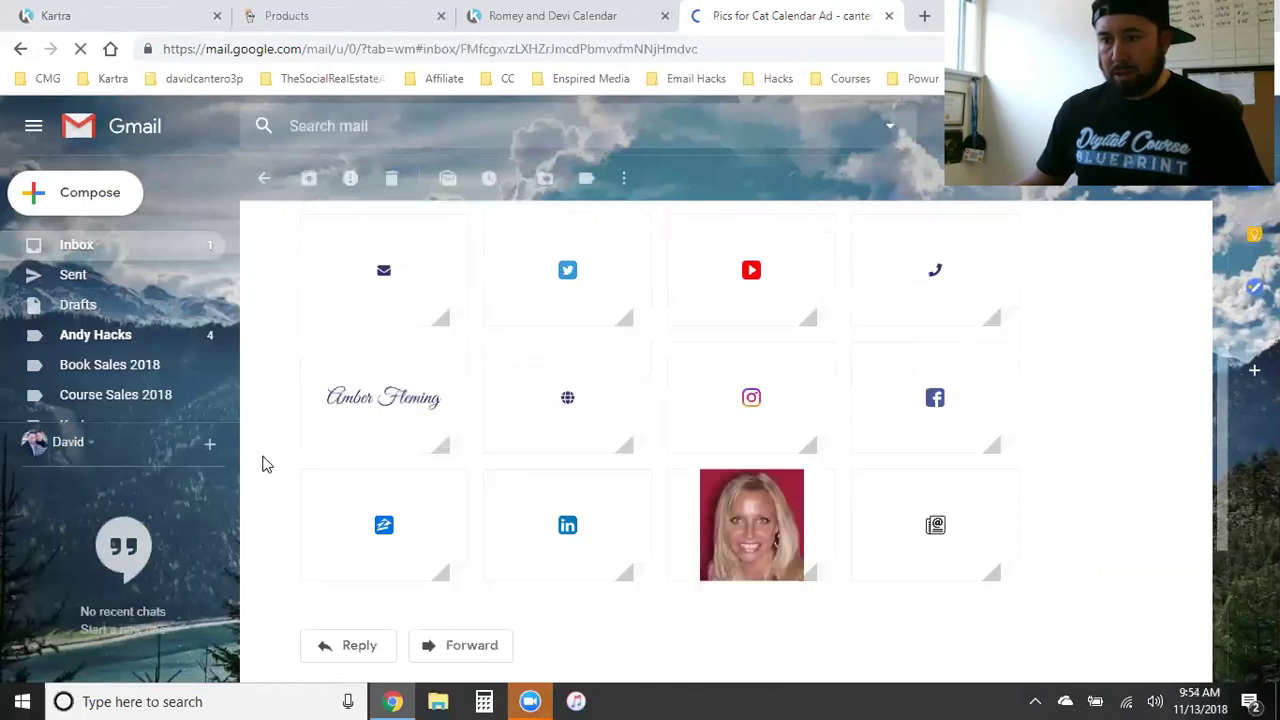
pyautogui.scroll(1, 262, 462)
pyautogui.scroll(1, 266, 464)
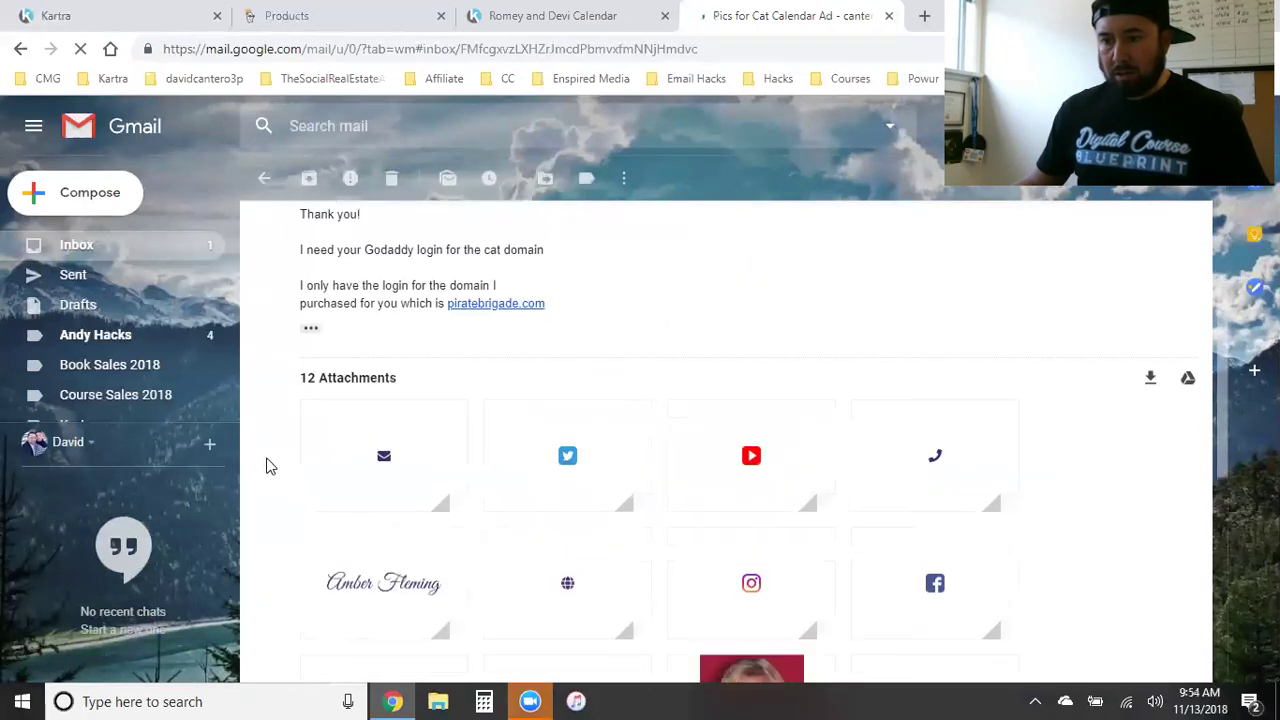
pyautogui.scroll(-2, 266, 463)
pyautogui.scroll(4, 266, 463)
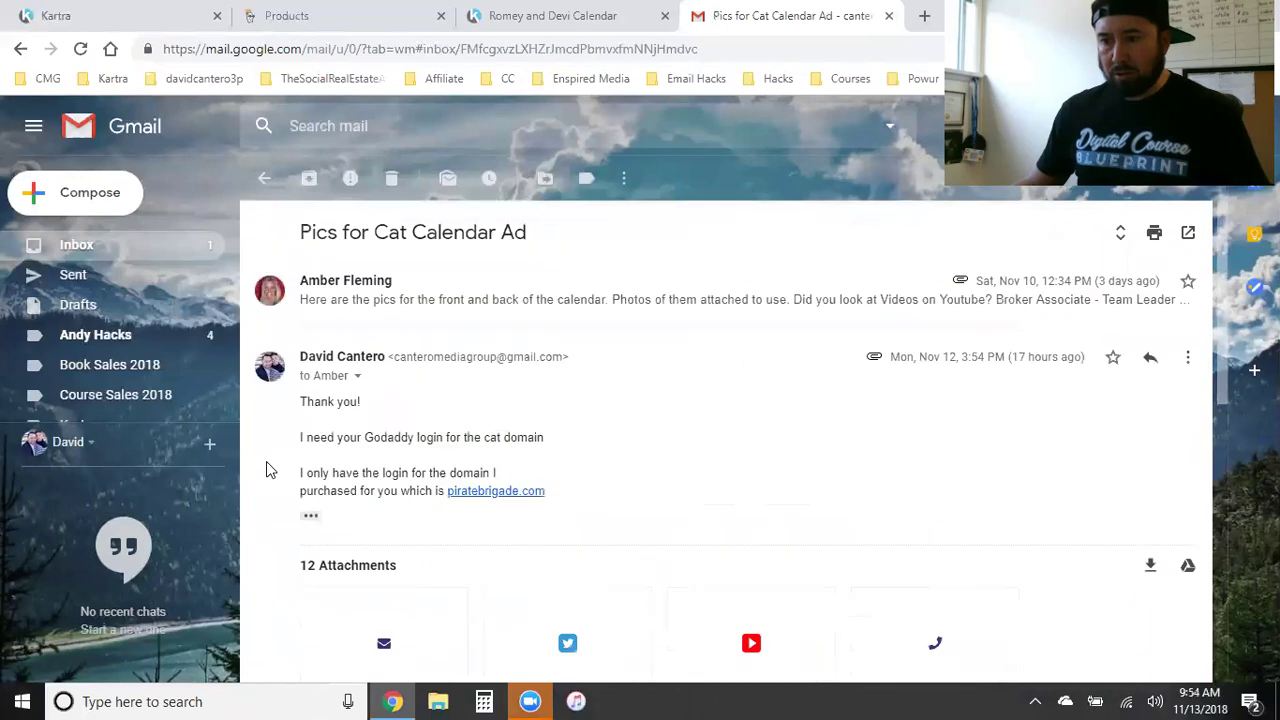
pyautogui.click(491, 304)
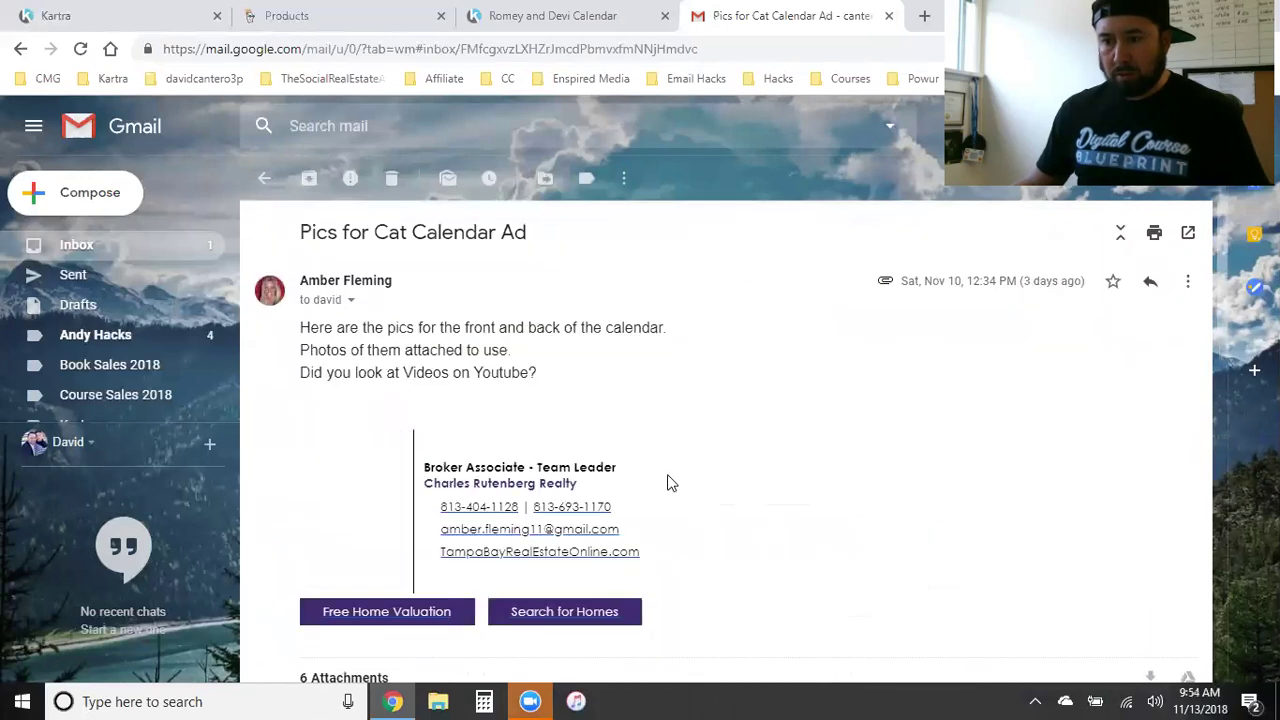
pyautogui.scroll(-3, 790, 464)
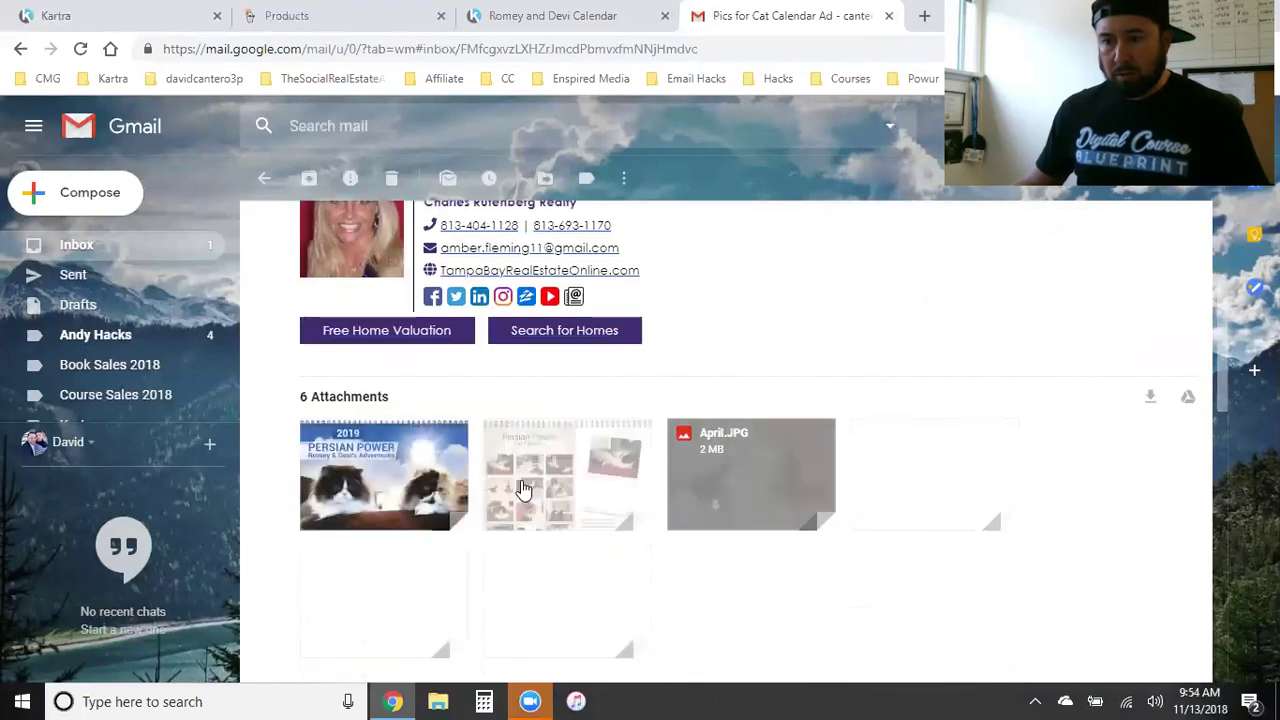
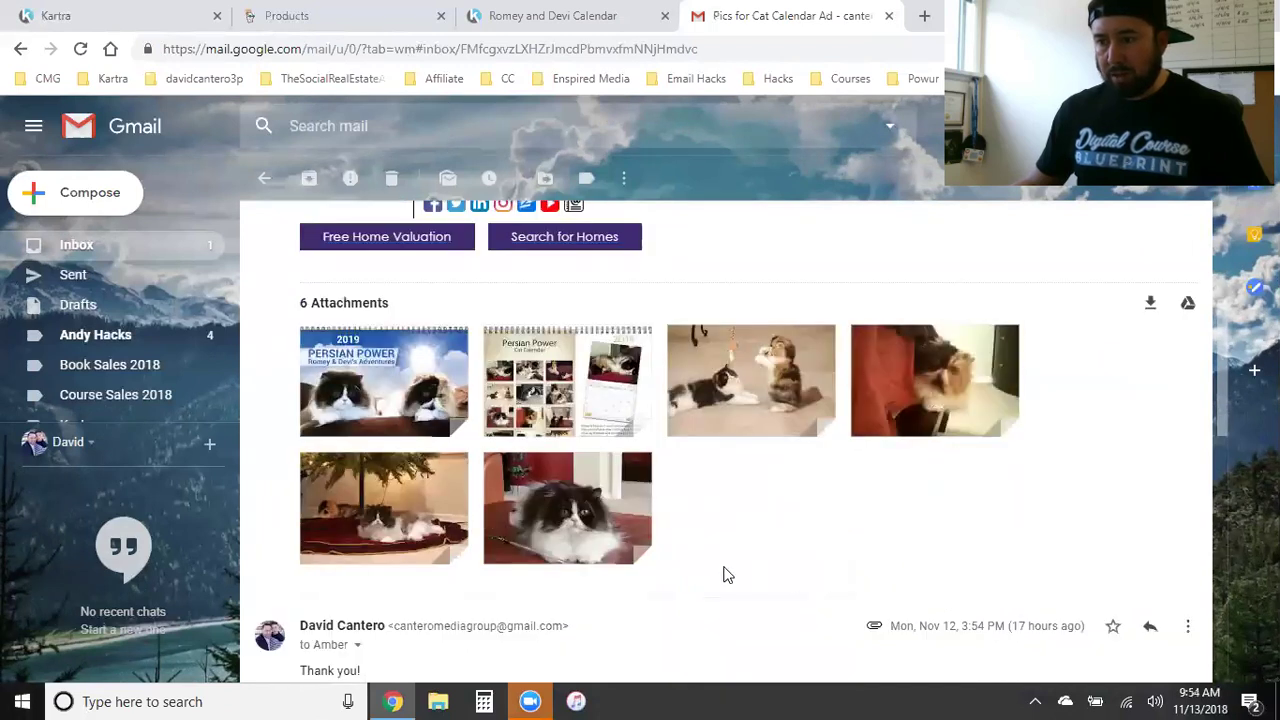
pyautogui.moveTo(524, 543)
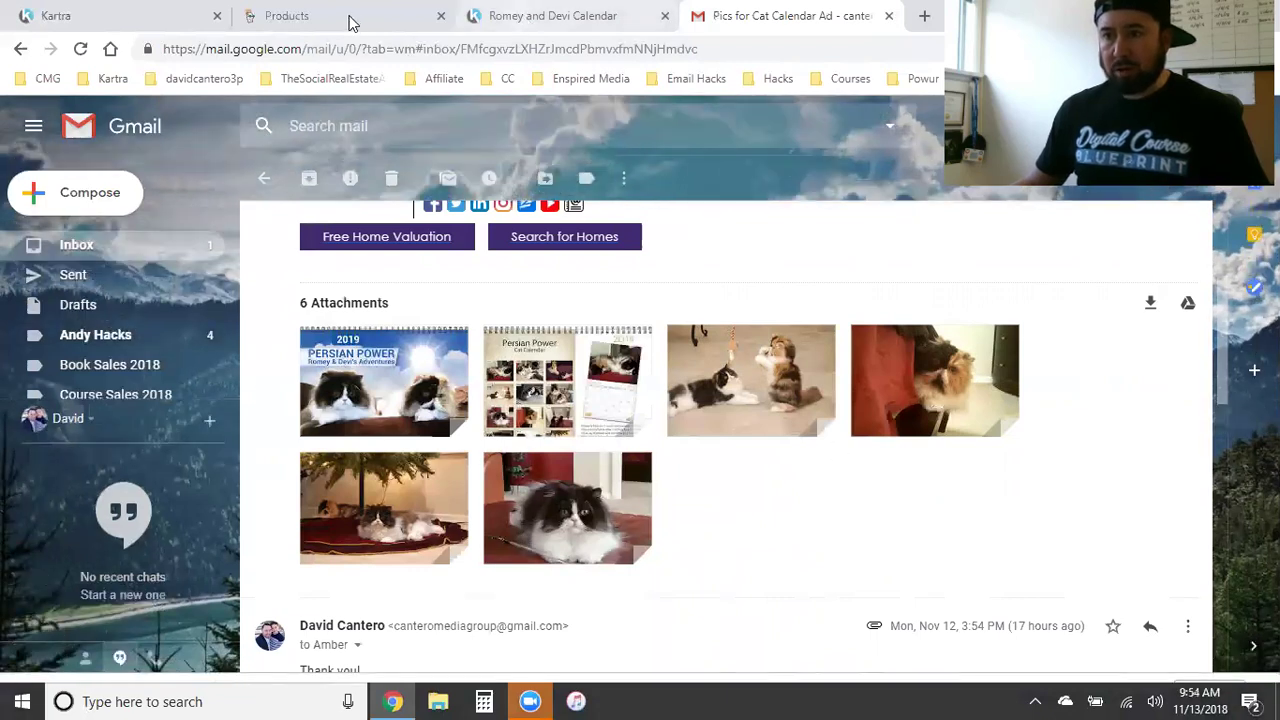
# Step: Return to the Kartra custom domain form and upload the July photo from Downloads as the favicon, confirming the default crop
pyautogui.hotkey('ctrl', 'shift', 'Tab')
pyautogui.hotkey('ctrl', 'shift', 'Tab')
pyautogui.click(123, 15)
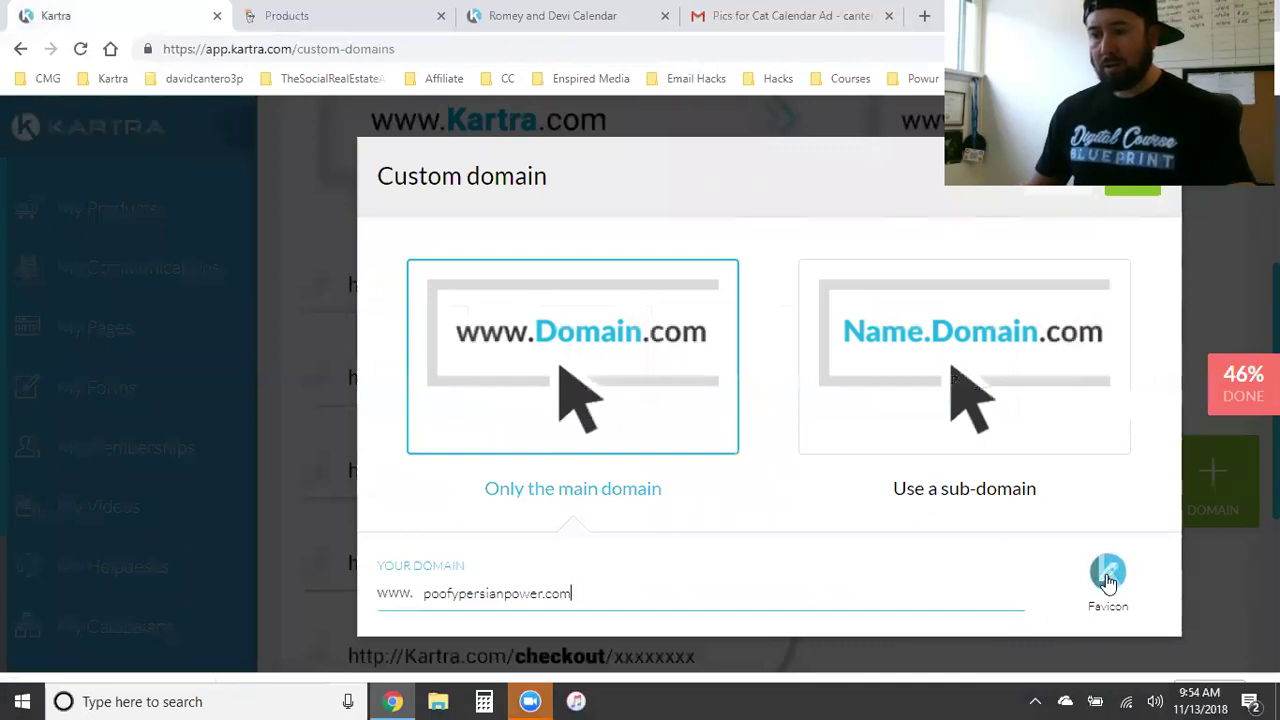
pyautogui.click(1108, 580)
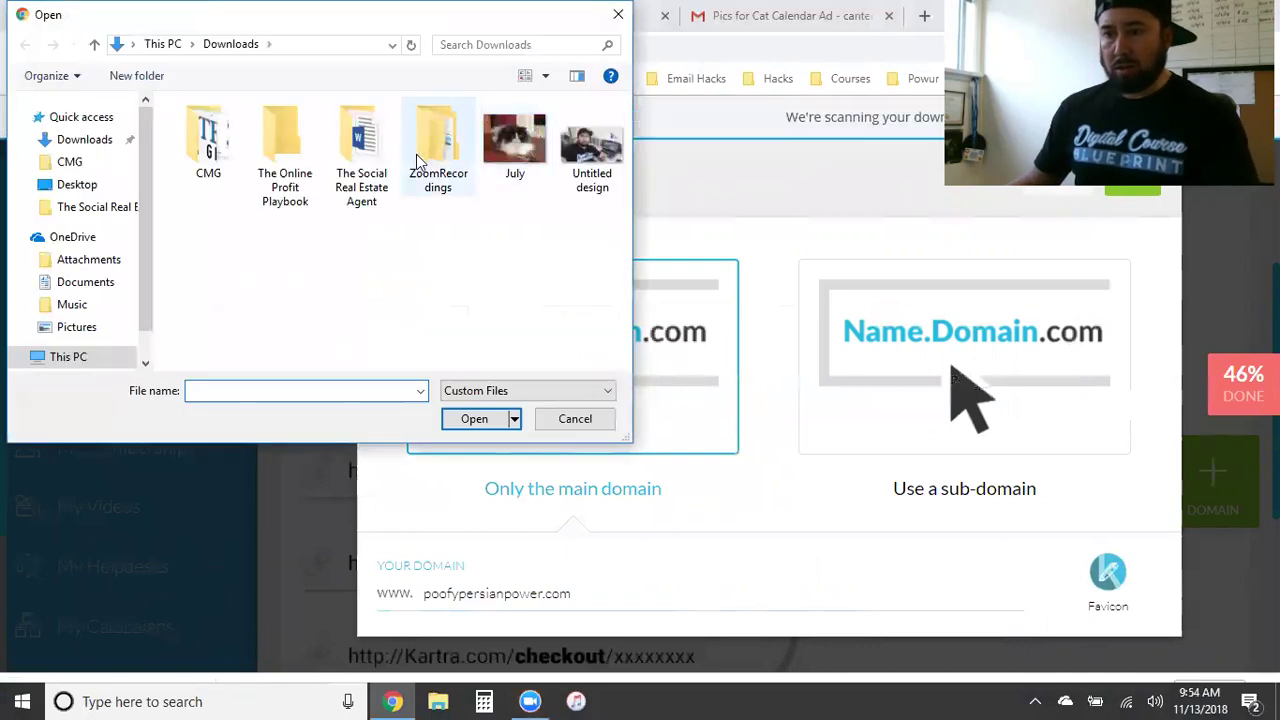
pyautogui.doubleClick(514, 140)
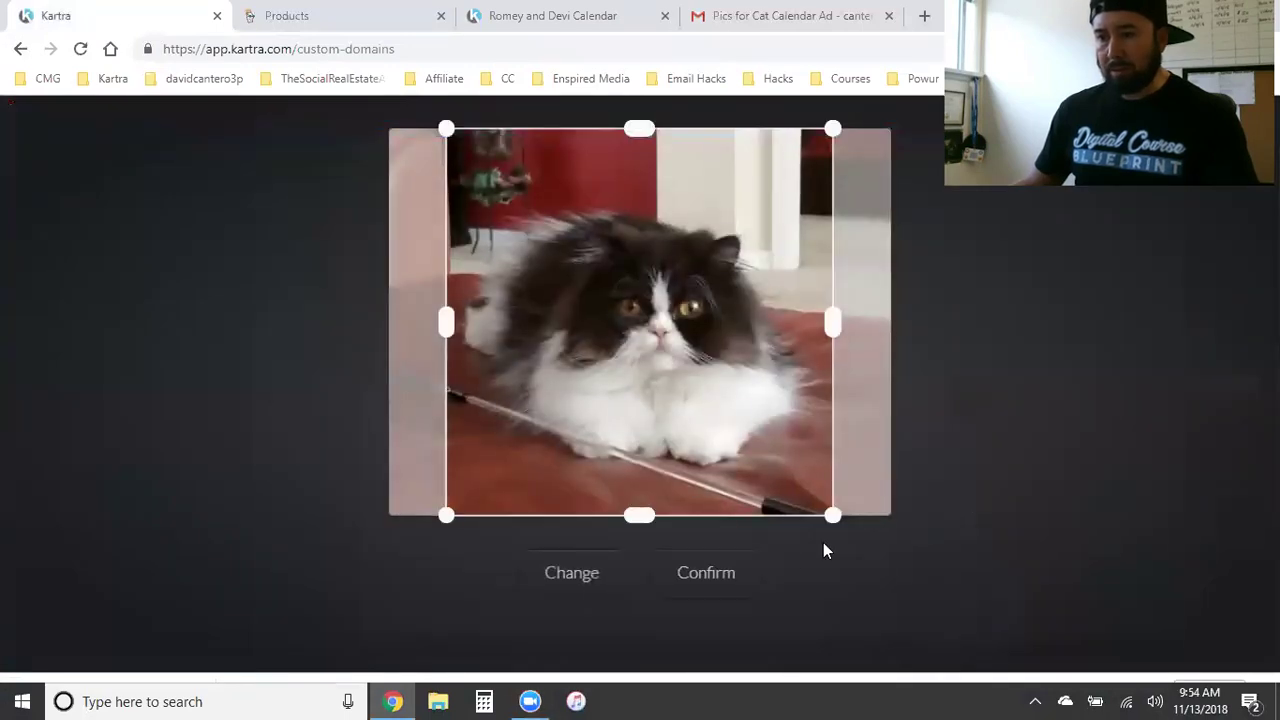
pyautogui.click(702, 576)
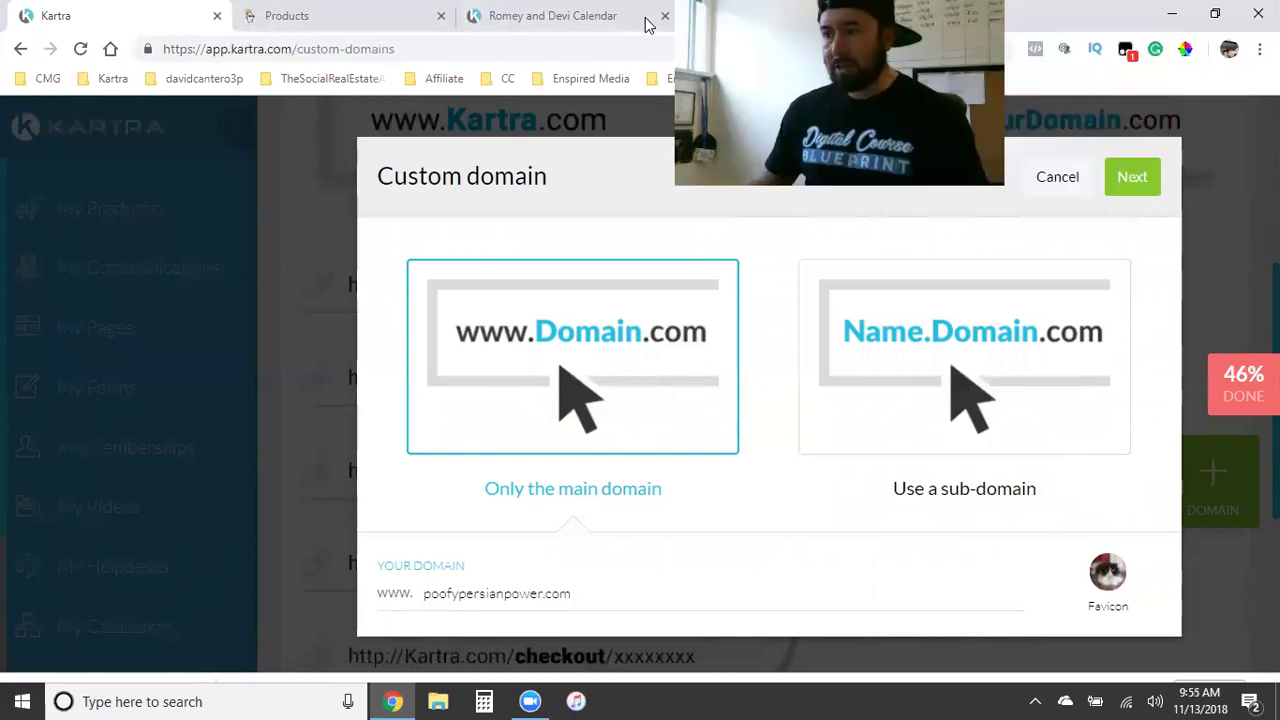
# Step: Continue to the domain linking instructions and copy the CNAME target roxstar.kartra.com
pyautogui.click(1149, 177)
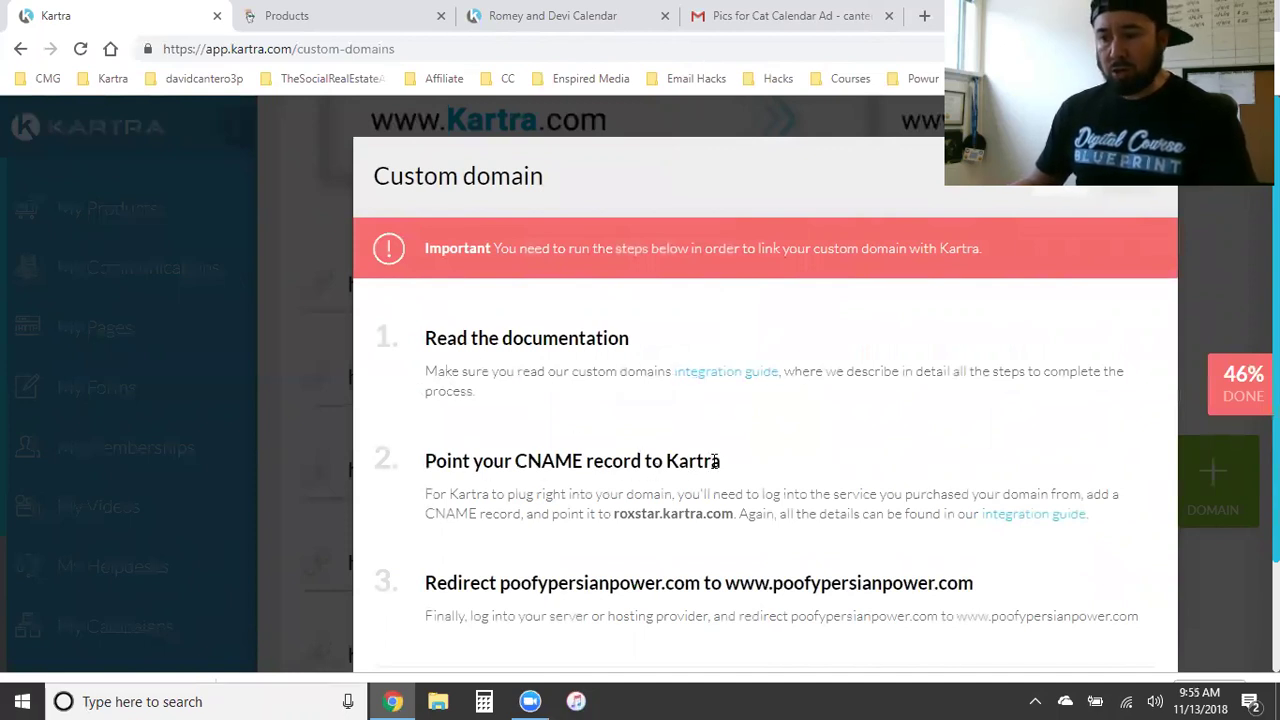
pyautogui.moveTo(628, 515); pyautogui.dragTo(735, 516)
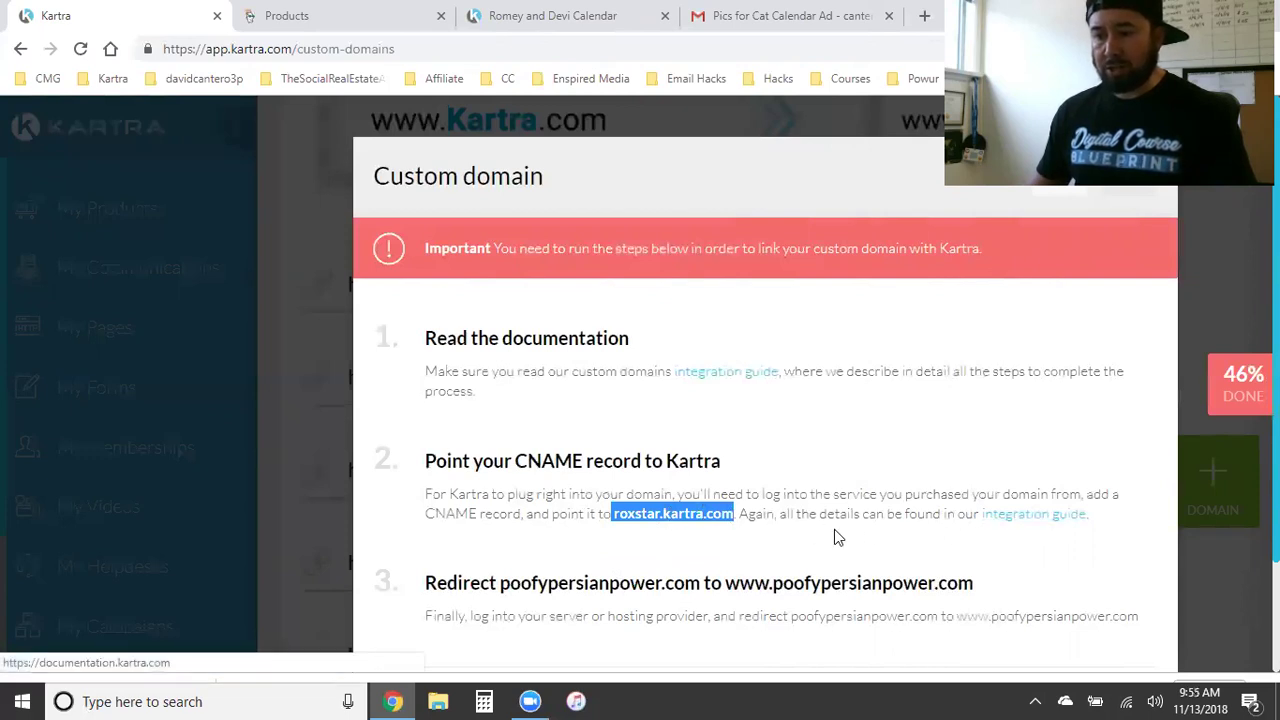
pyautogui.scroll(-1, 780, 556)
pyautogui.scroll(-1, 780, 556)
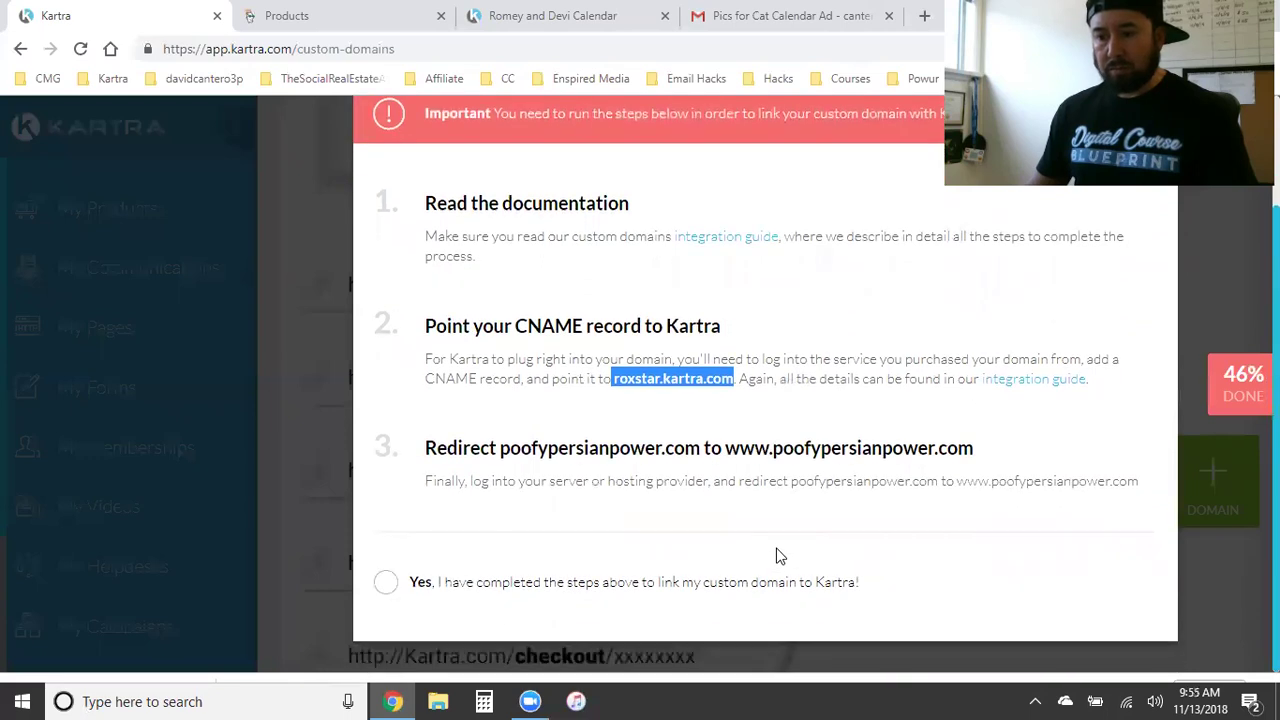
pyautogui.rightClick(648, 377)
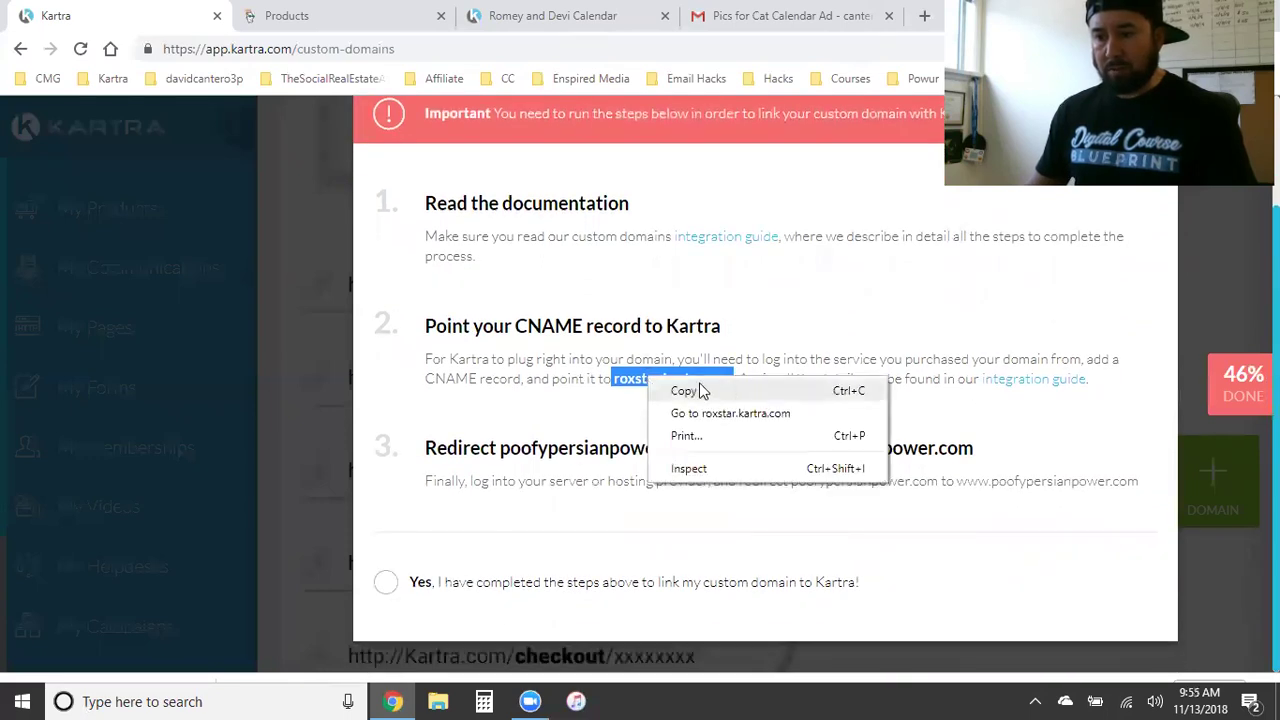
pyautogui.click(716, 390)
# Step: Switch to the GoDaddy products page and open the DNS records of poofypersianpower.com
pyautogui.click(363, 22)
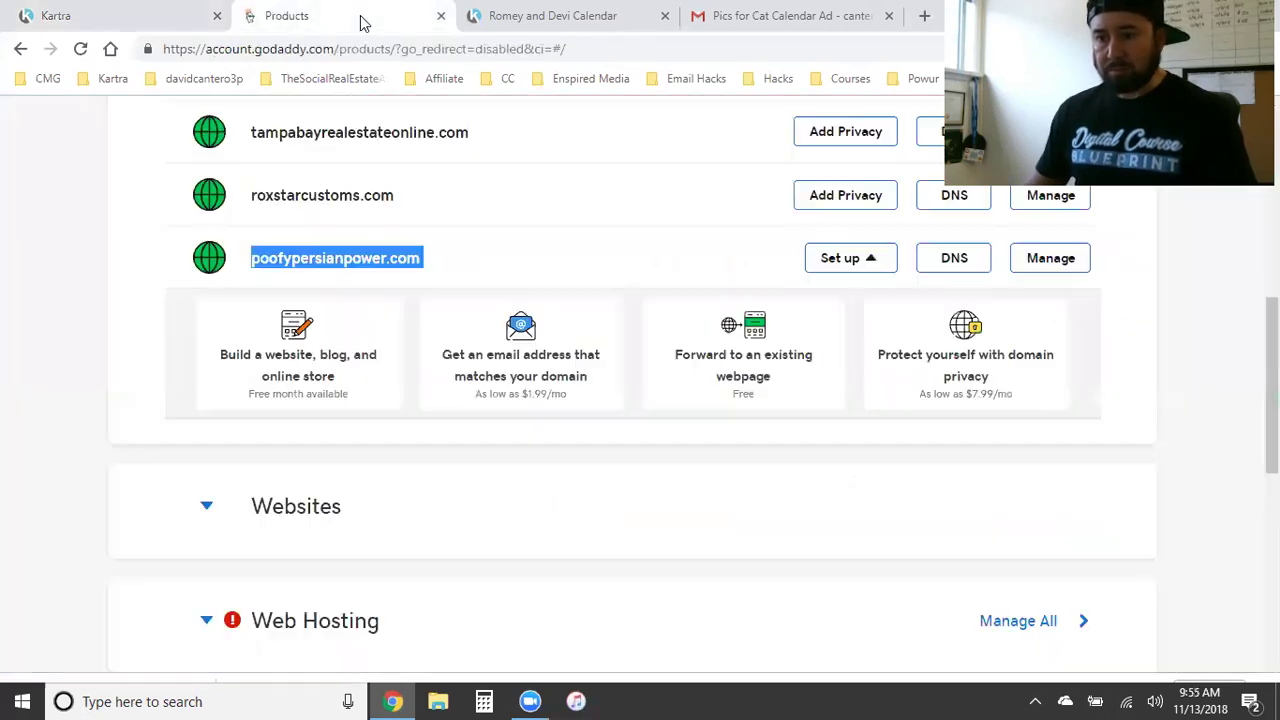
pyautogui.scroll(10, 345, 335)
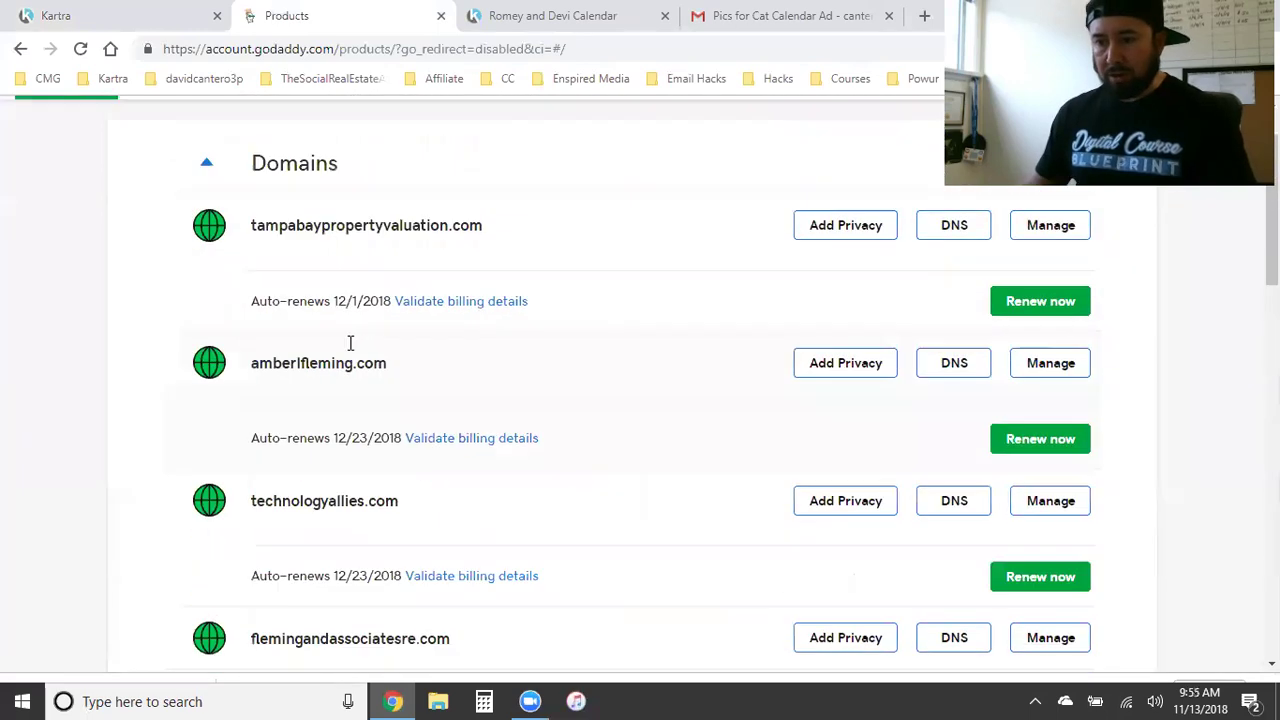
pyautogui.scroll(-15, 349, 350)
pyautogui.scroll(6, 306, 374)
pyautogui.scroll(2, 320, 380)
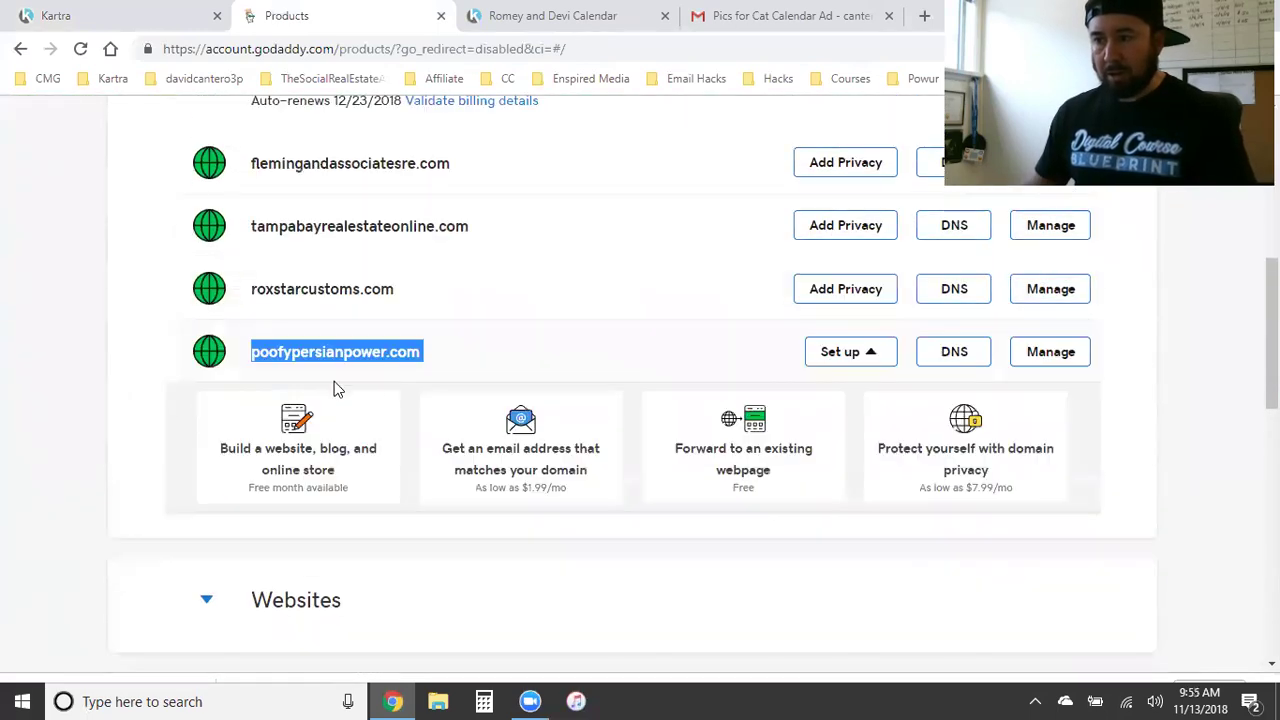
pyautogui.click(968, 368)
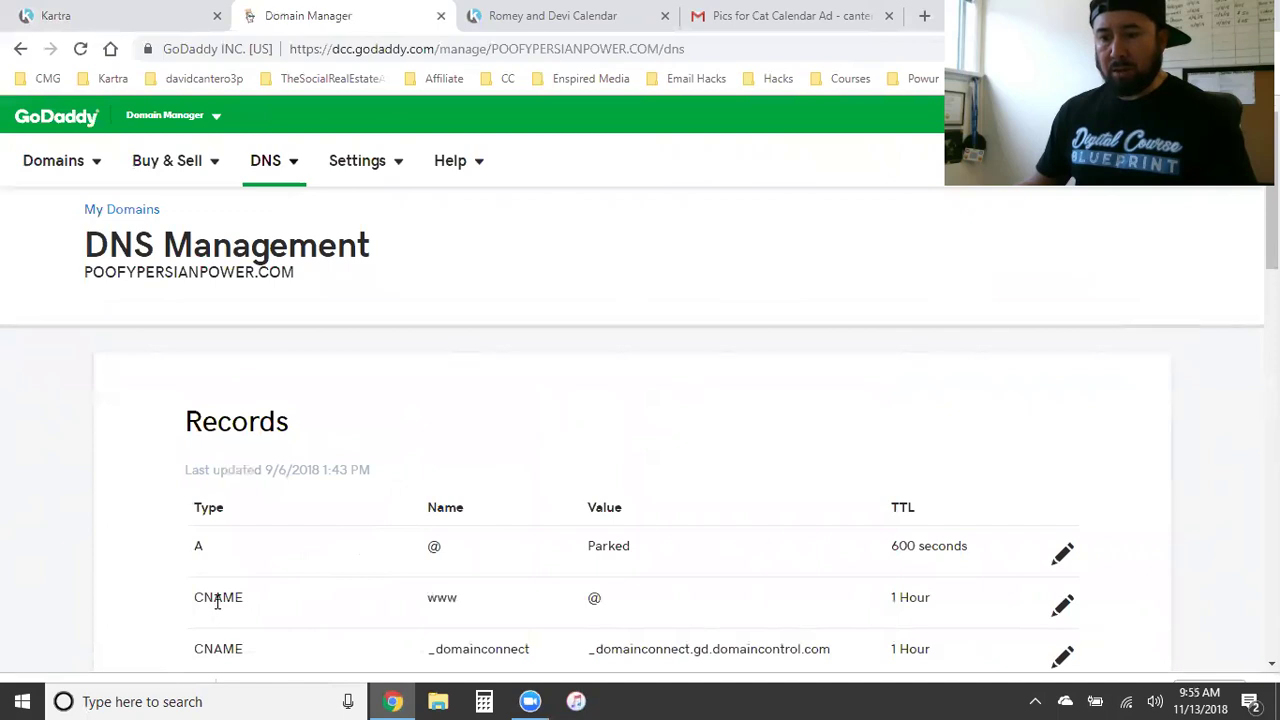
pyautogui.scroll(-2, 217, 601)
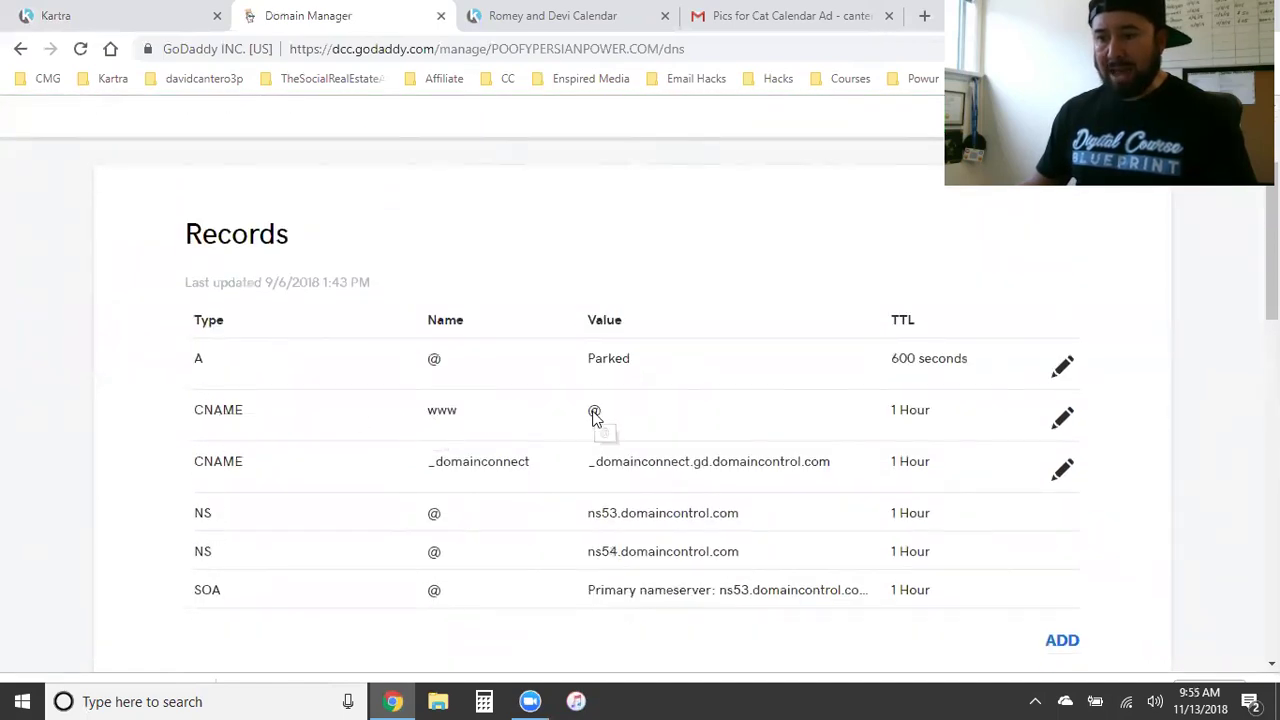
# Step: Edit the www CNAME record to point to roxstar.kartra.com and save it
pyautogui.click(1062, 420)
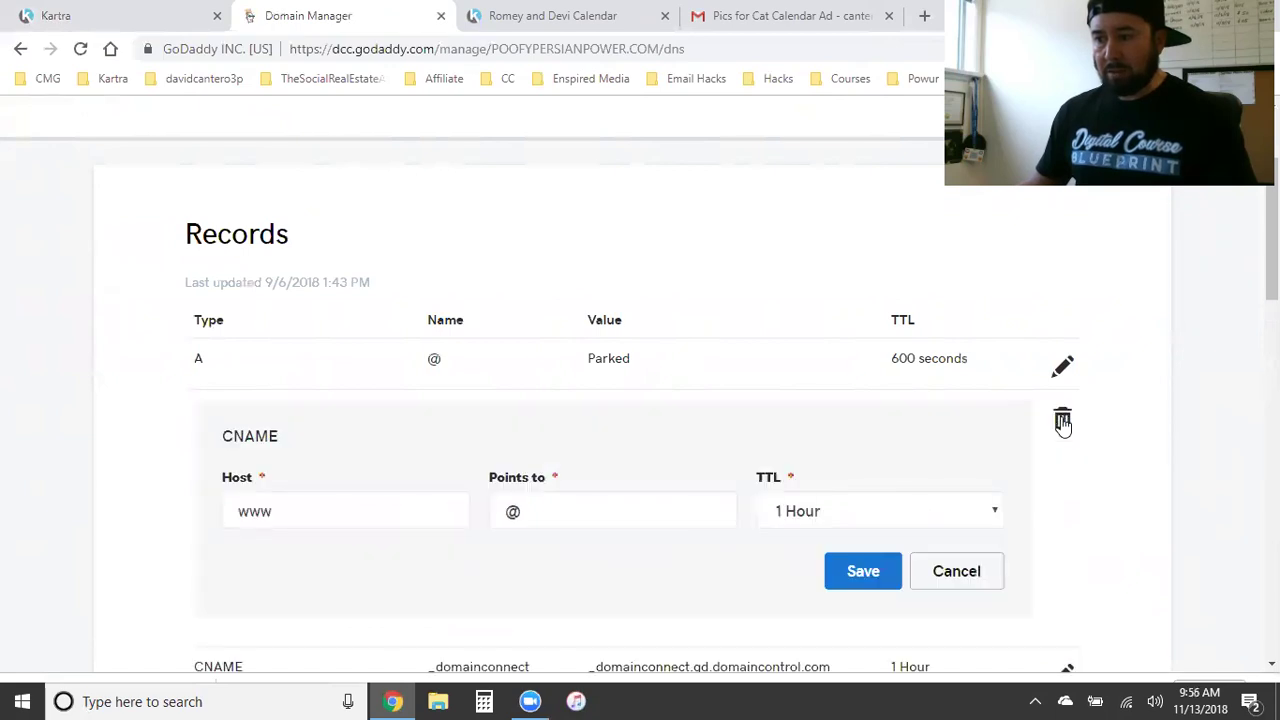
pyautogui.doubleClick(513, 511)
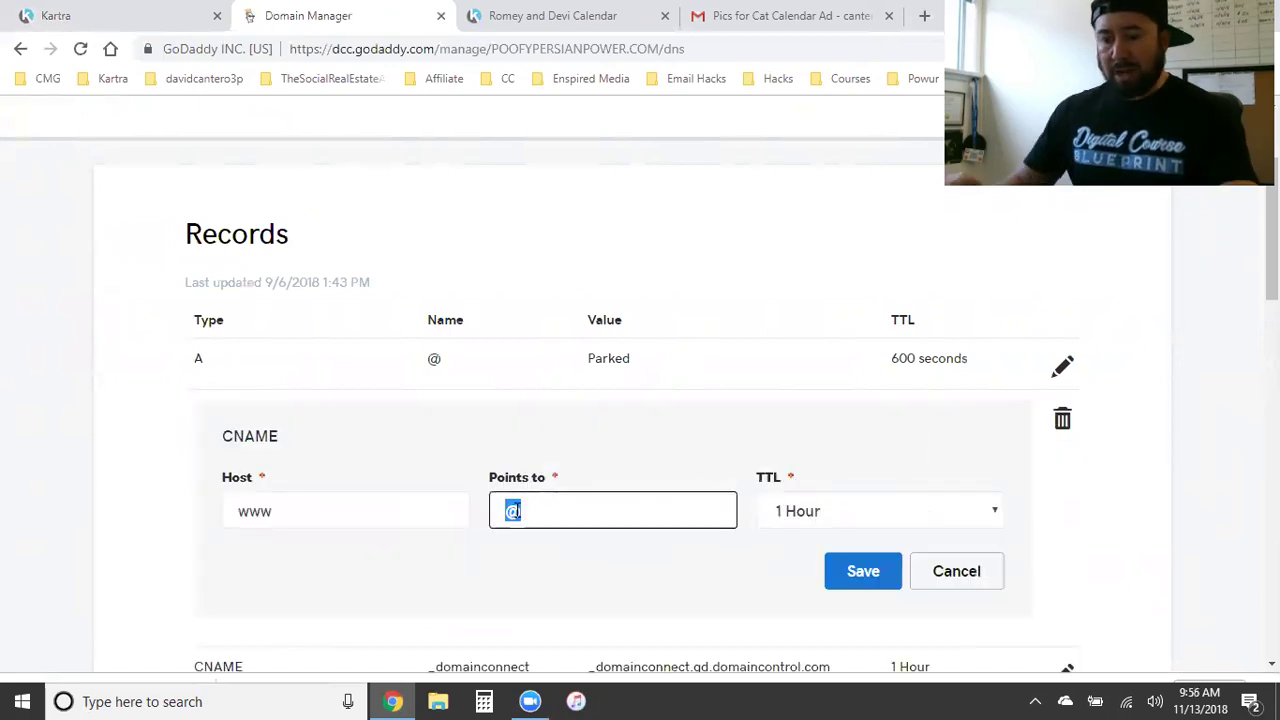
pyautogui.hotkey('ctrl', 'v')
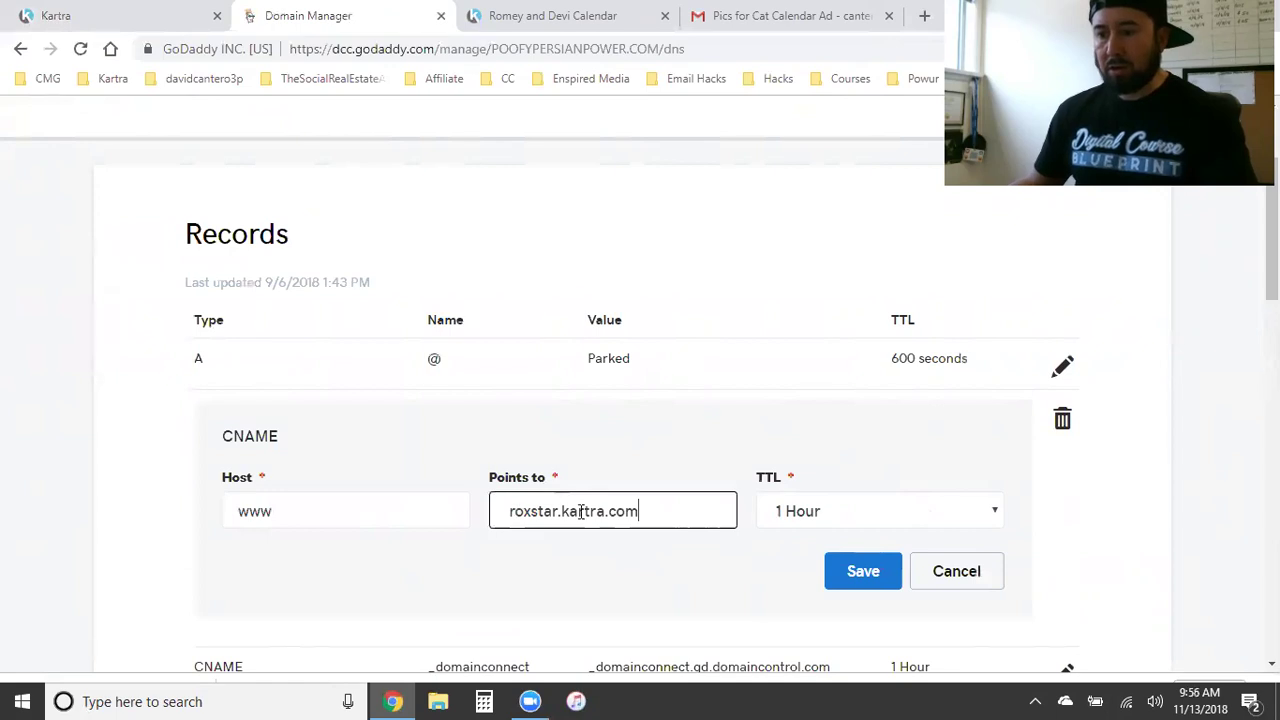
pyautogui.click(858, 570)
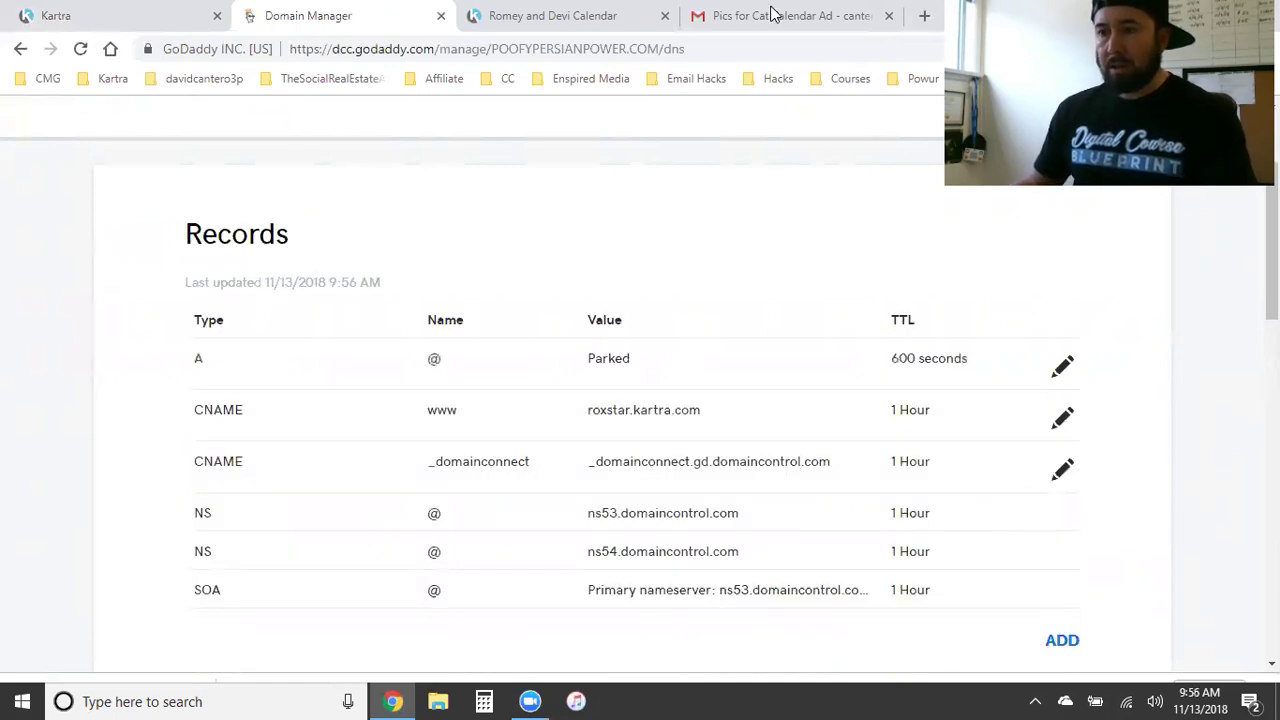
# Step: Return to the Kartra linking instructions, confirm that the linking steps are completed and continue to the page settings
pyautogui.scroll(-5, 767, 410)
pyautogui.scroll(-6, 767, 420)
pyautogui.scroll(4, 766, 423)
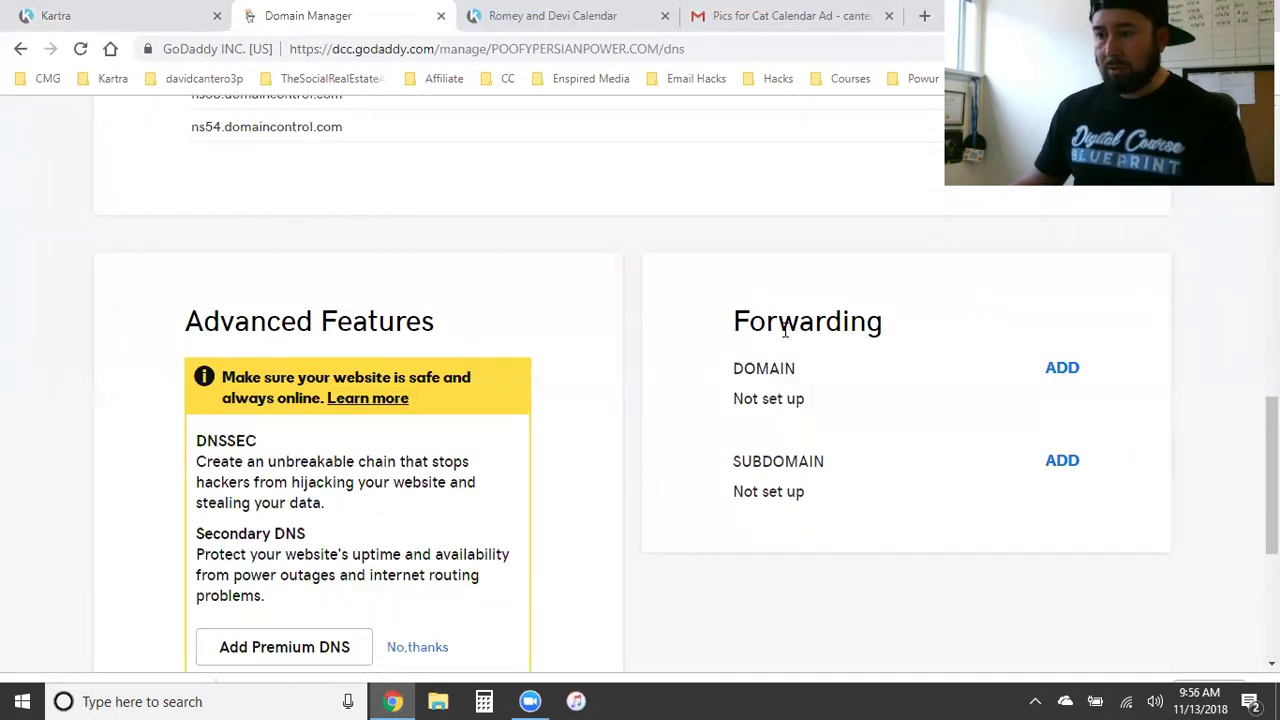
pyautogui.scroll(8, 500, 423)
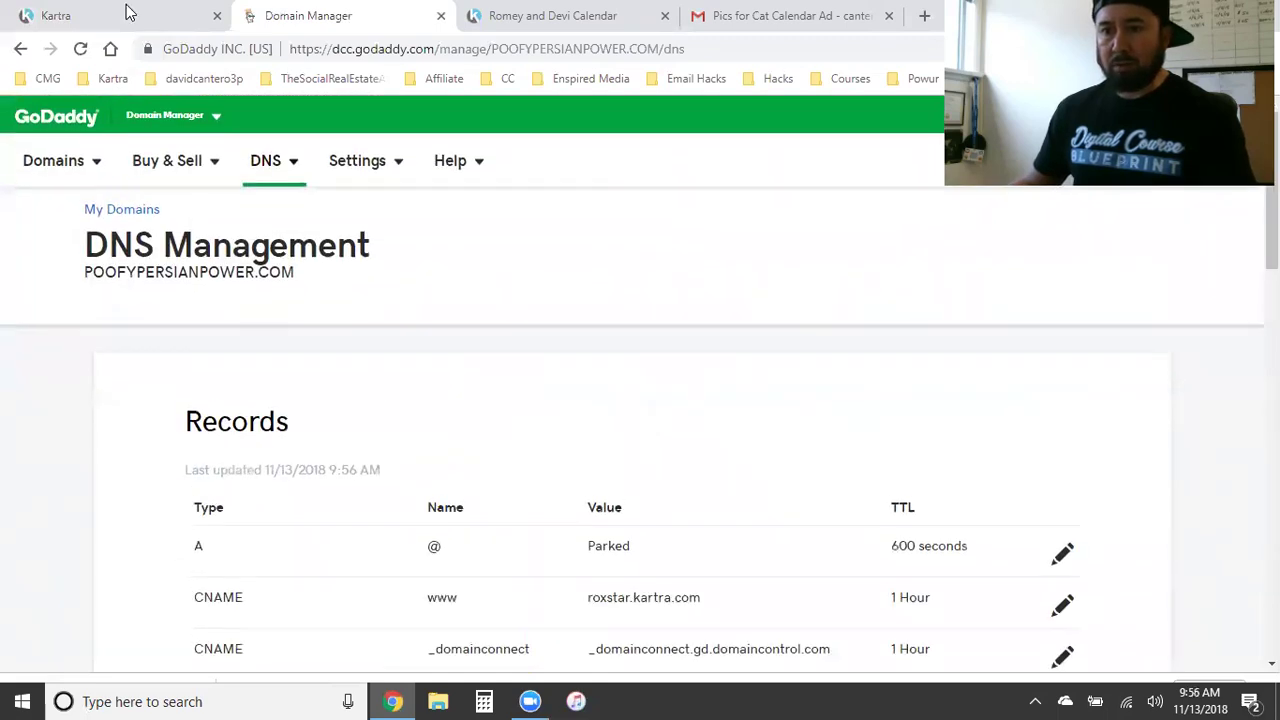
pyautogui.hotkey('ctrl', 'shift', 'Tab')
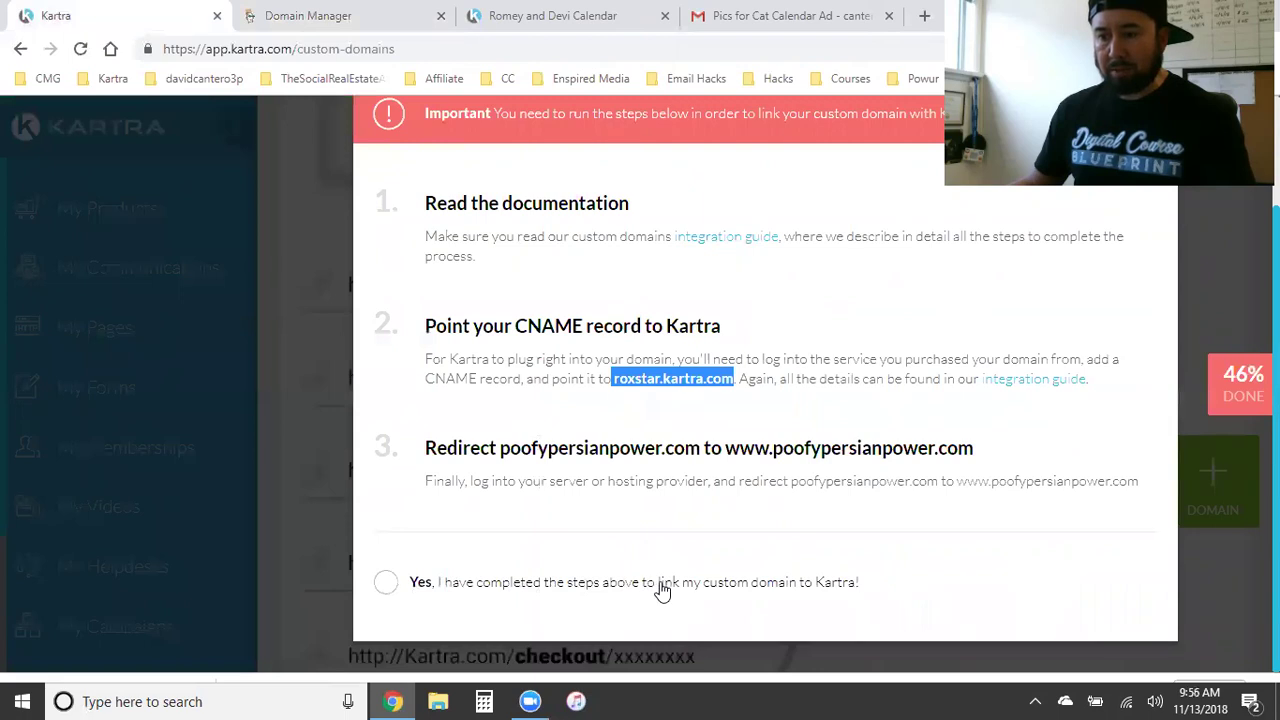
pyautogui.click(390, 583)
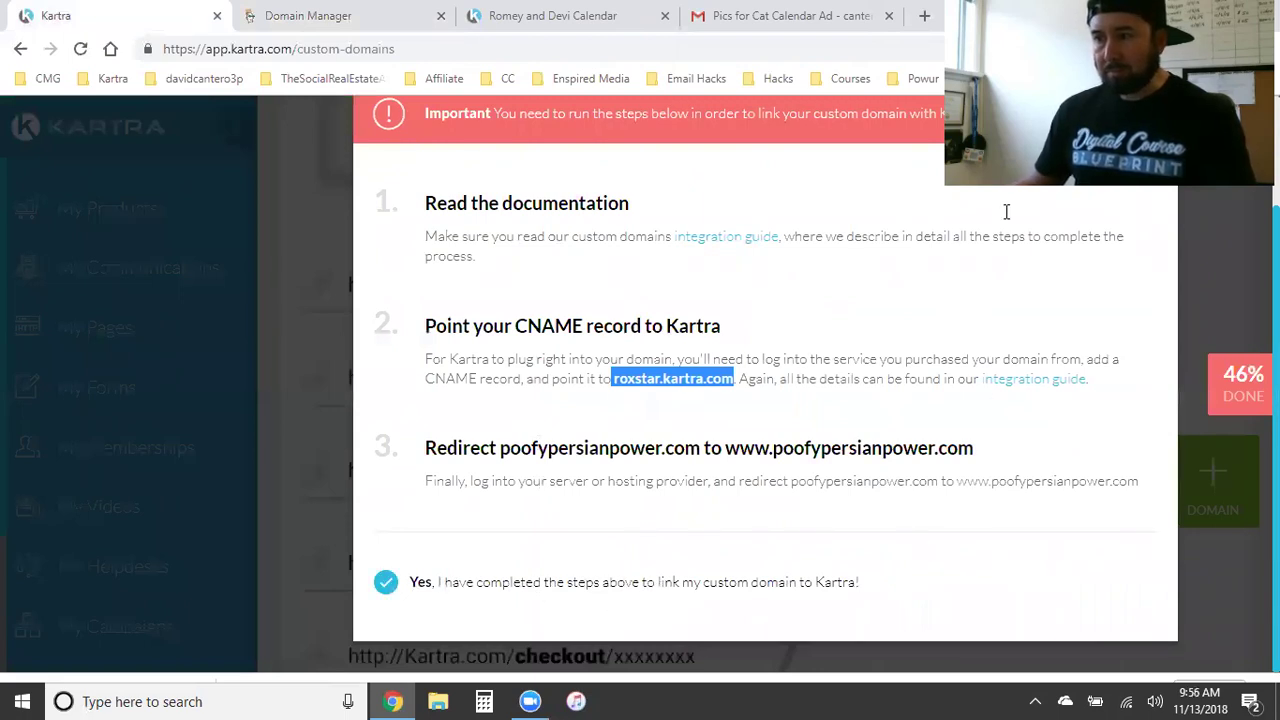
pyautogui.scroll(2, 1104, 326)
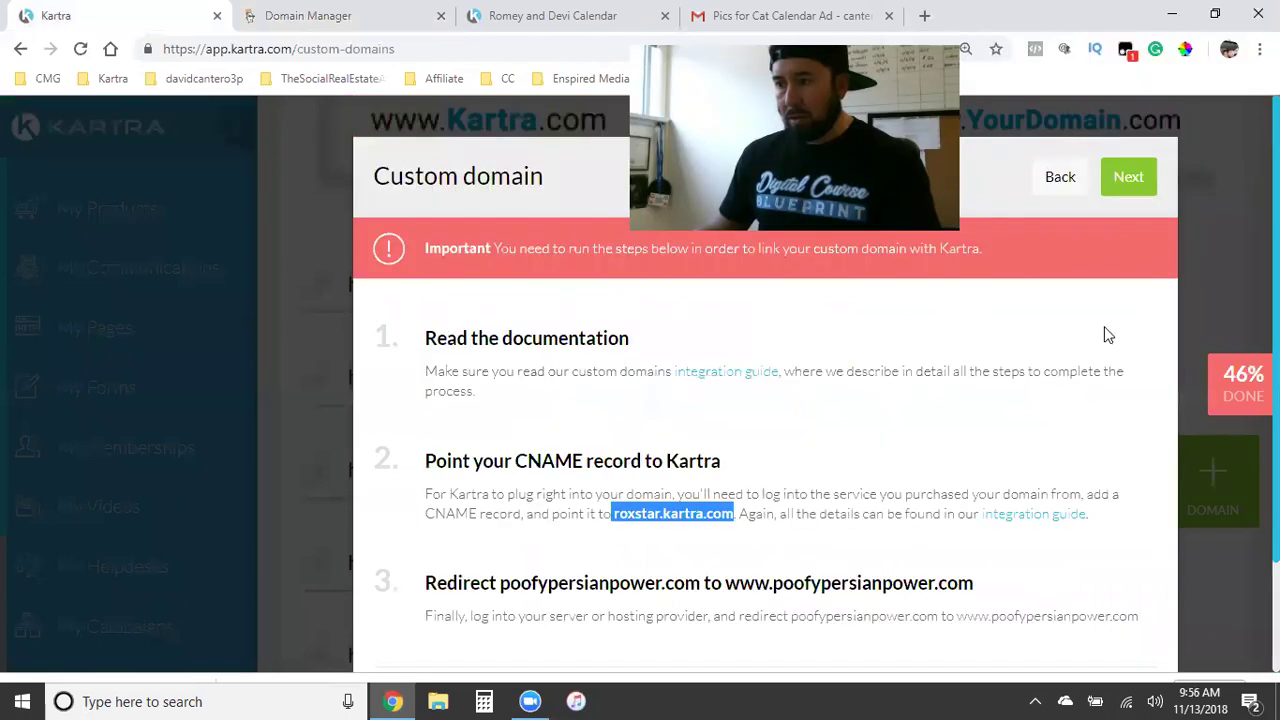
pyautogui.click(1128, 177)
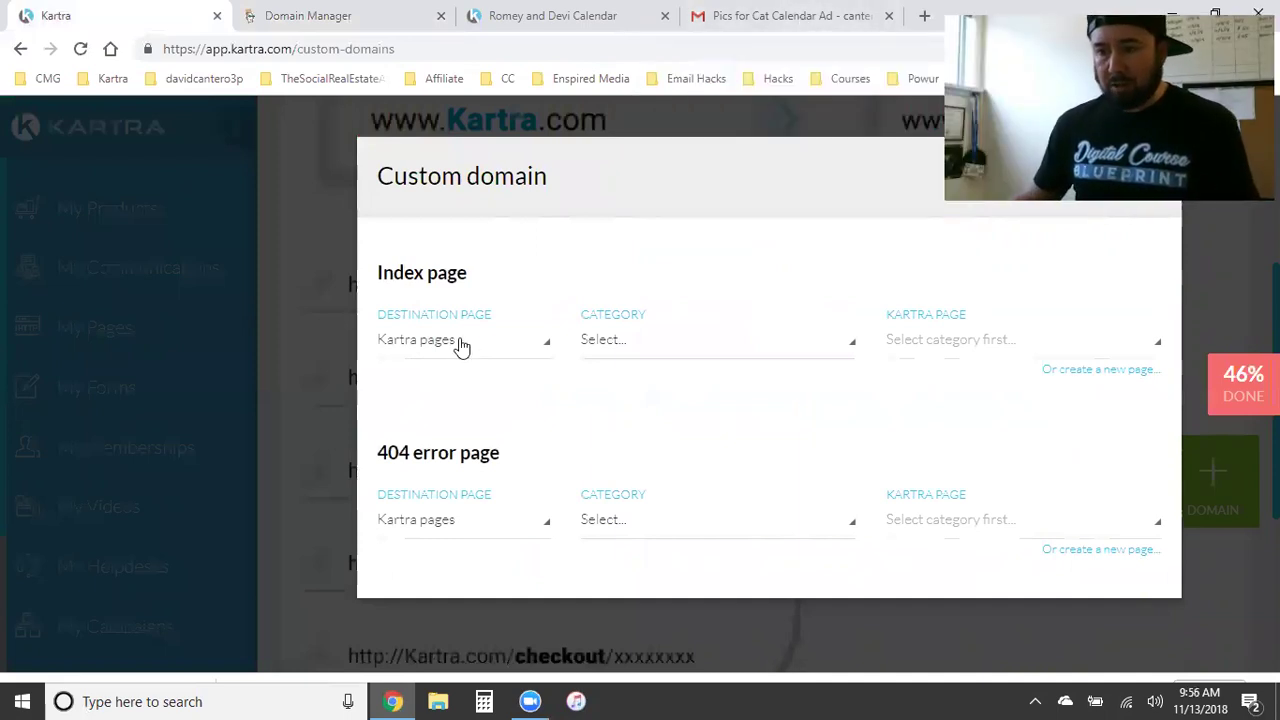
# Step: Set the index page to the Main Product Page in the Calendar category
pyautogui.click(675, 360)
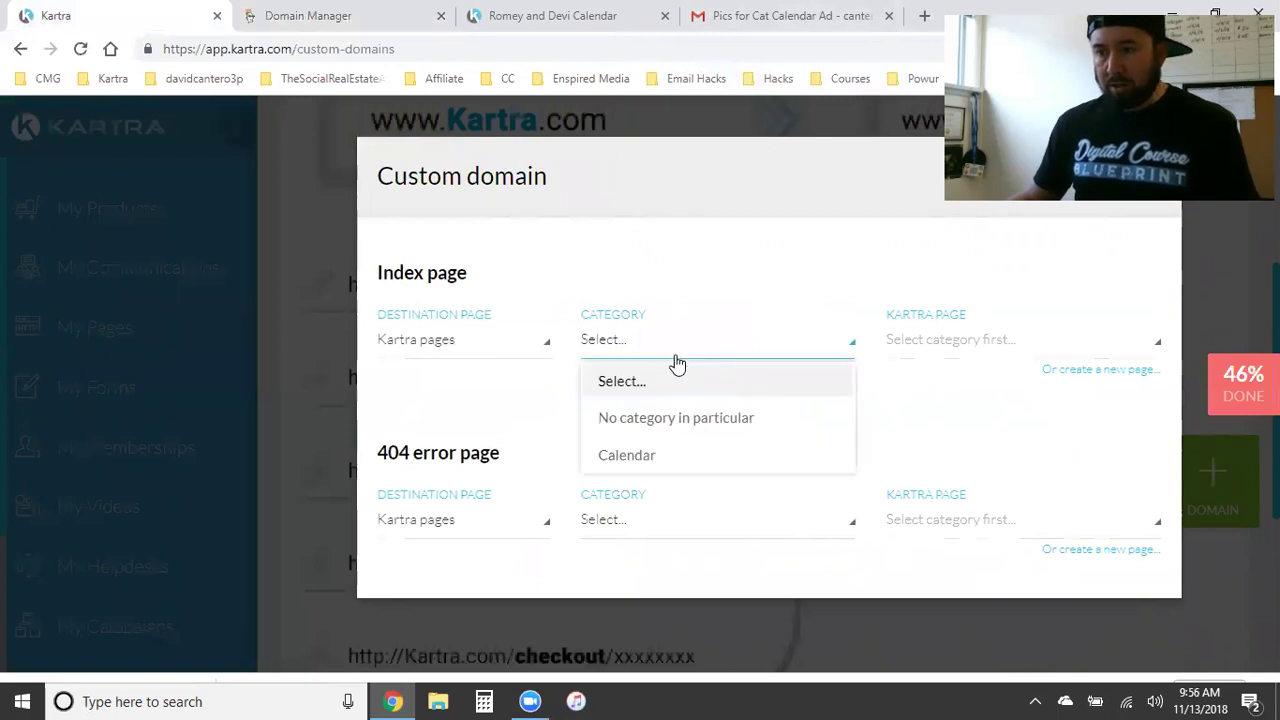
pyautogui.click(638, 458)
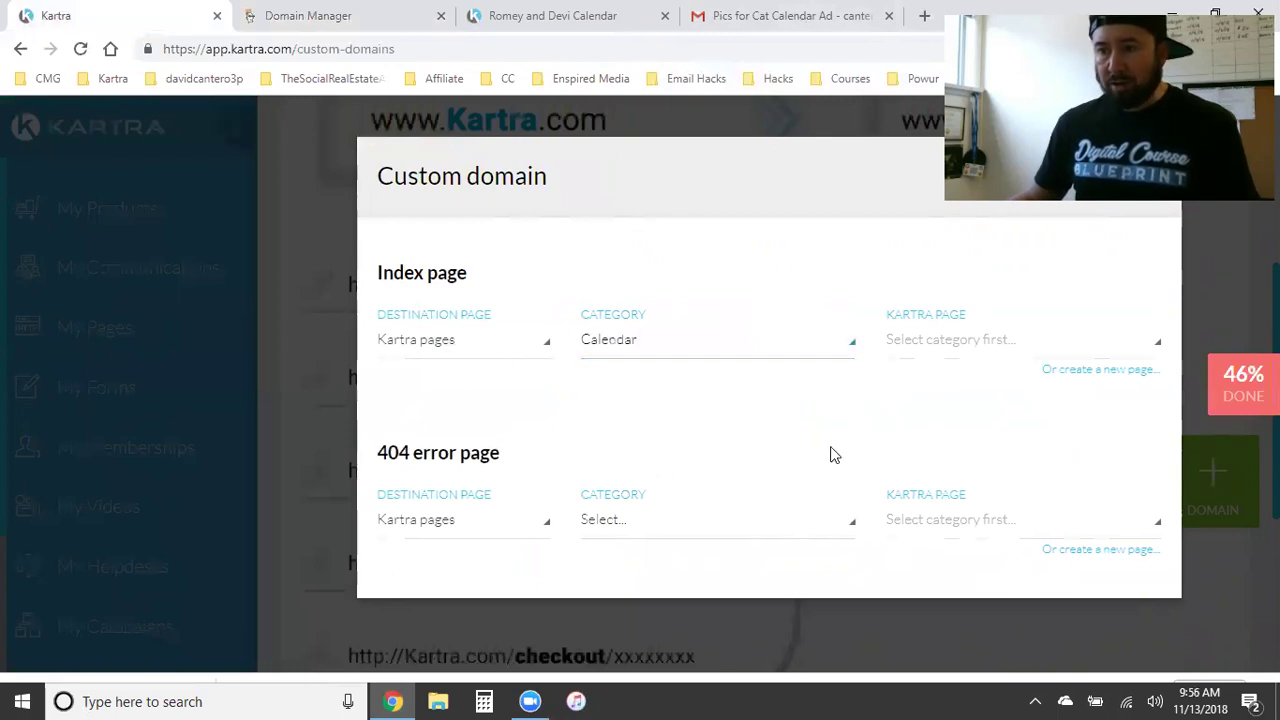
pyautogui.click(959, 348)
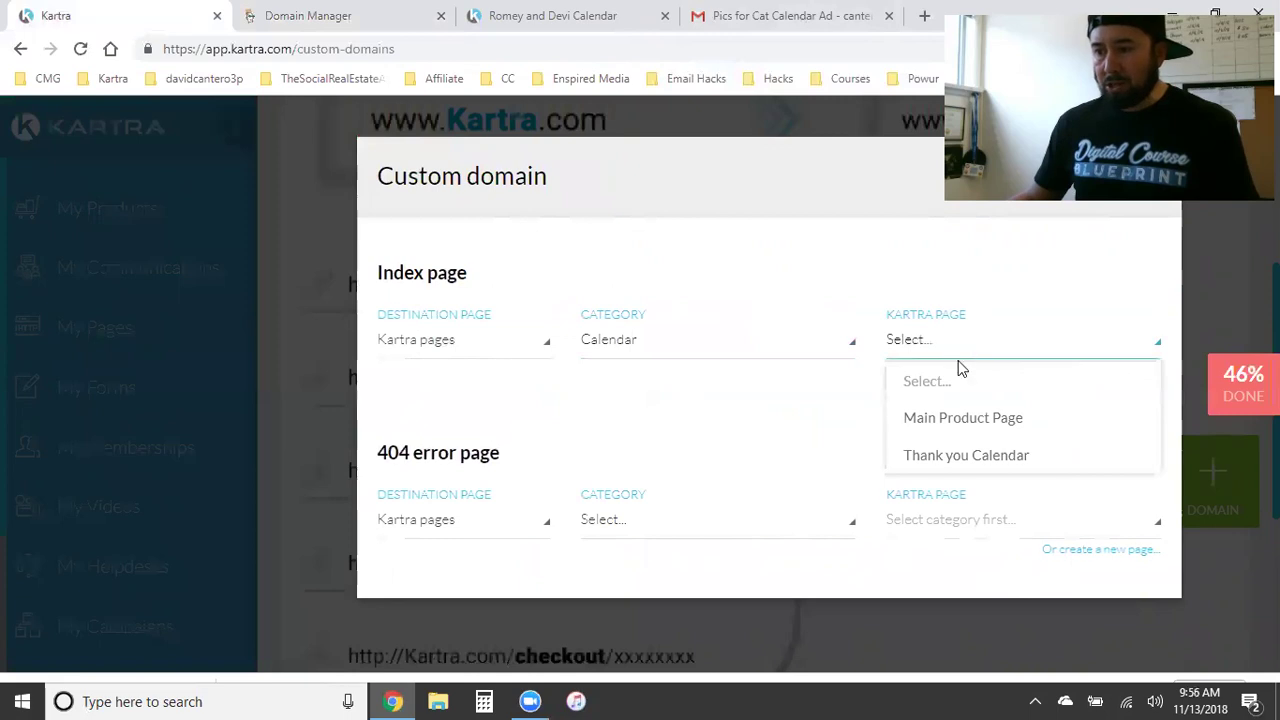
pyautogui.click(962, 424)
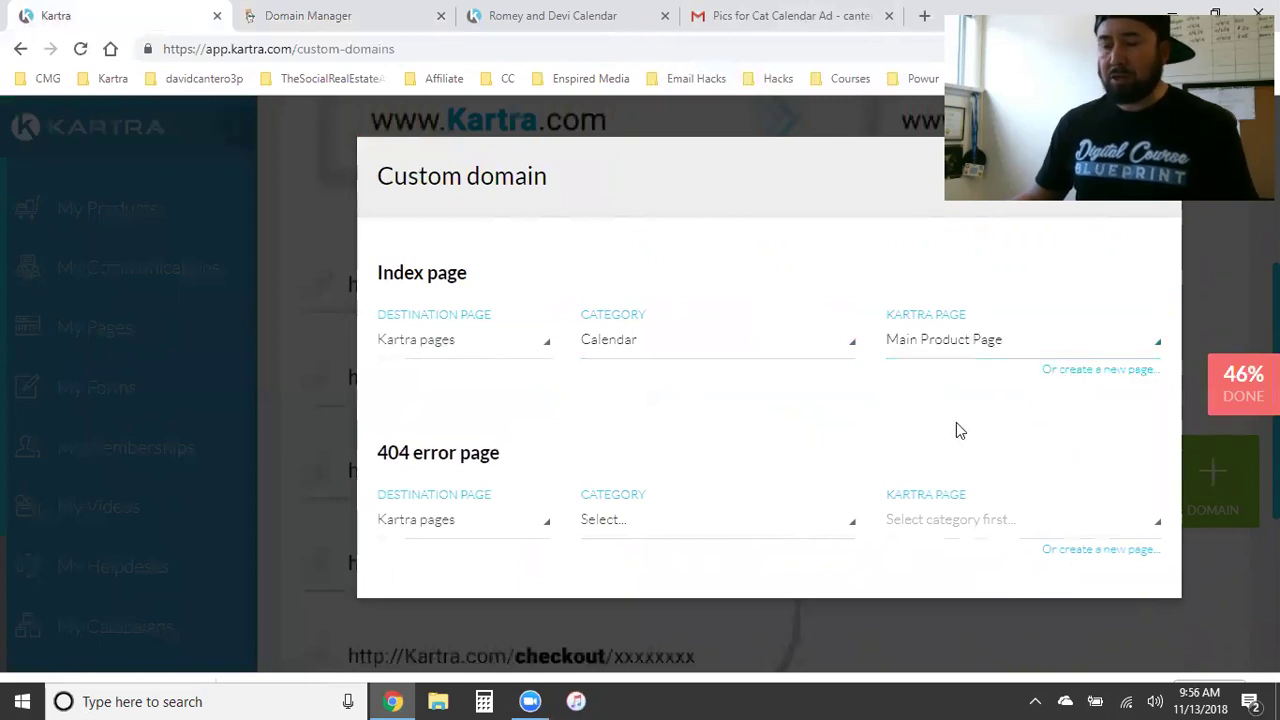
# Step: Check the domain name on the GoDaddy DNS management page against the index page settings in the Kartra custom domain form
pyautogui.click(365, 16)
pyautogui.scroll(-1, 483, 471)
pyautogui.scroll(1, 486, 471)
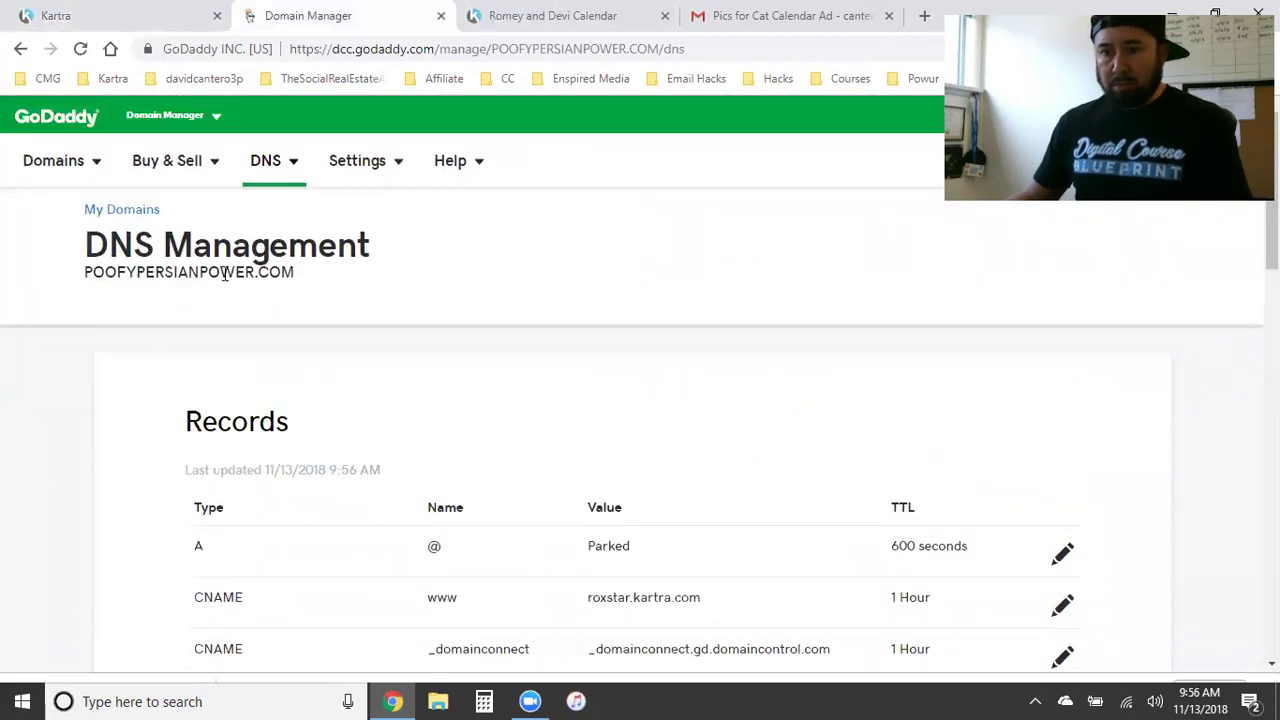
pyautogui.doubleClick(163, 272)
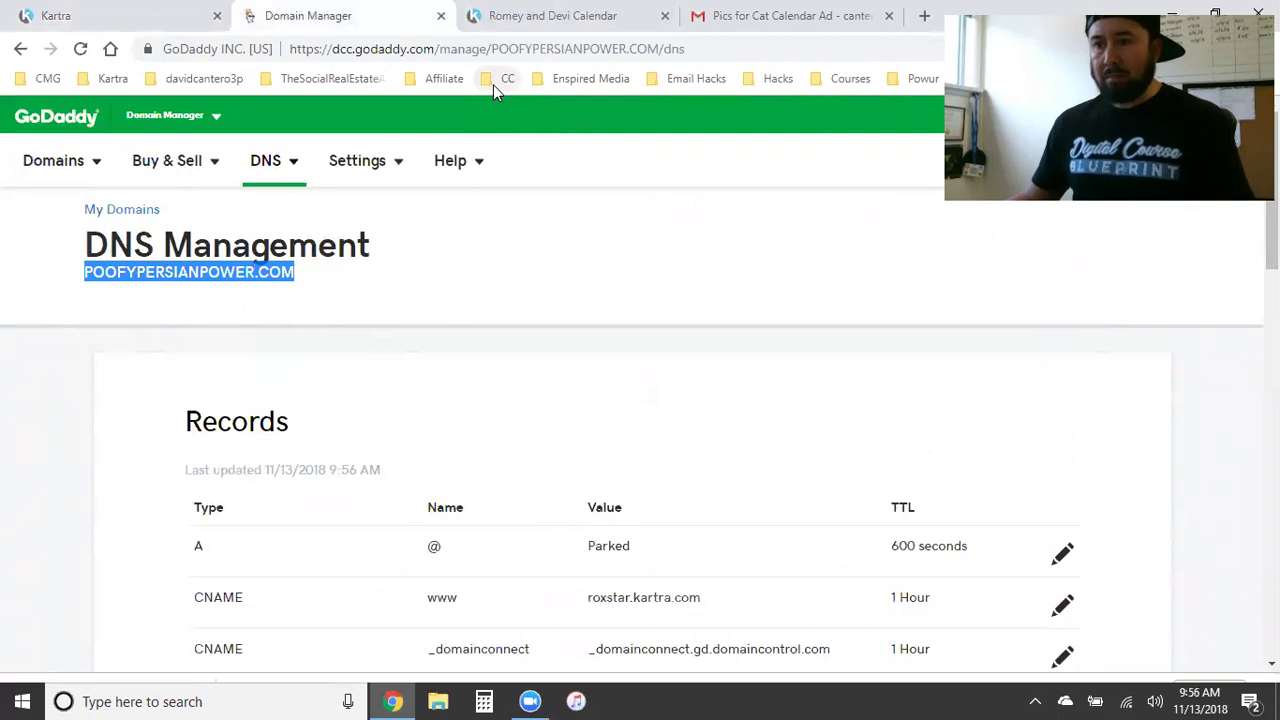
pyautogui.click(148, 16)
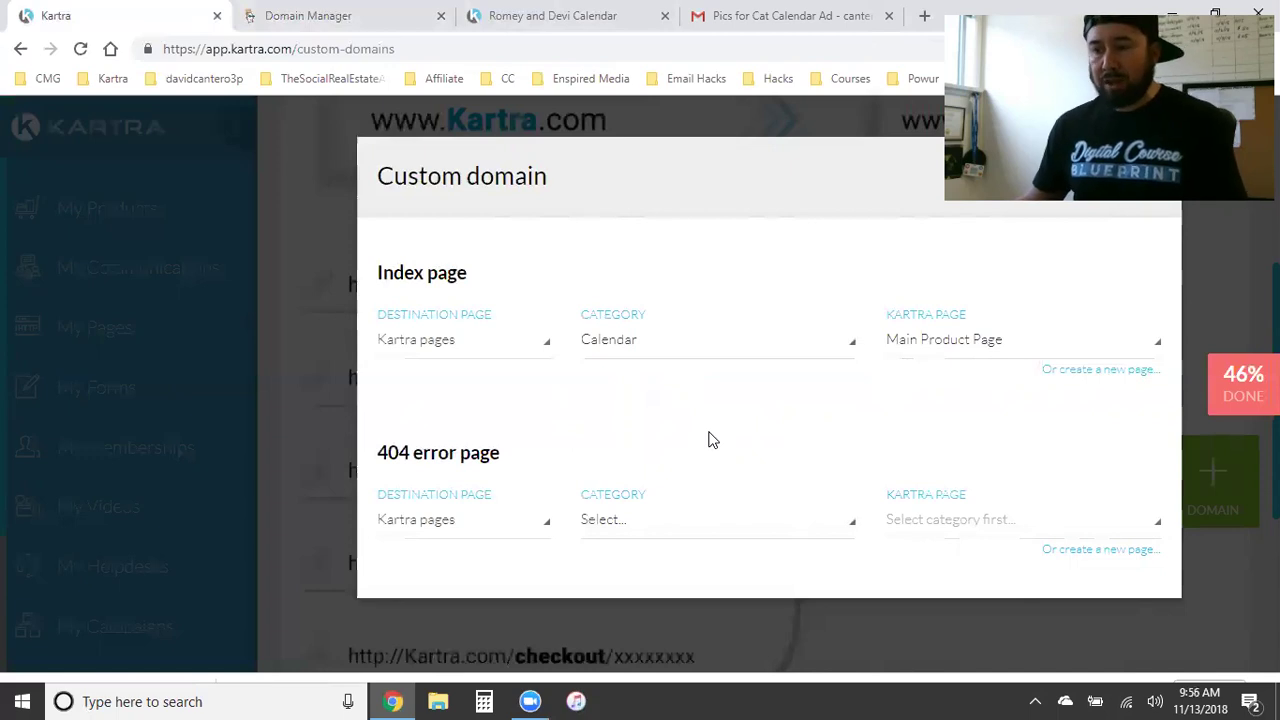
pyautogui.click(358, 30)
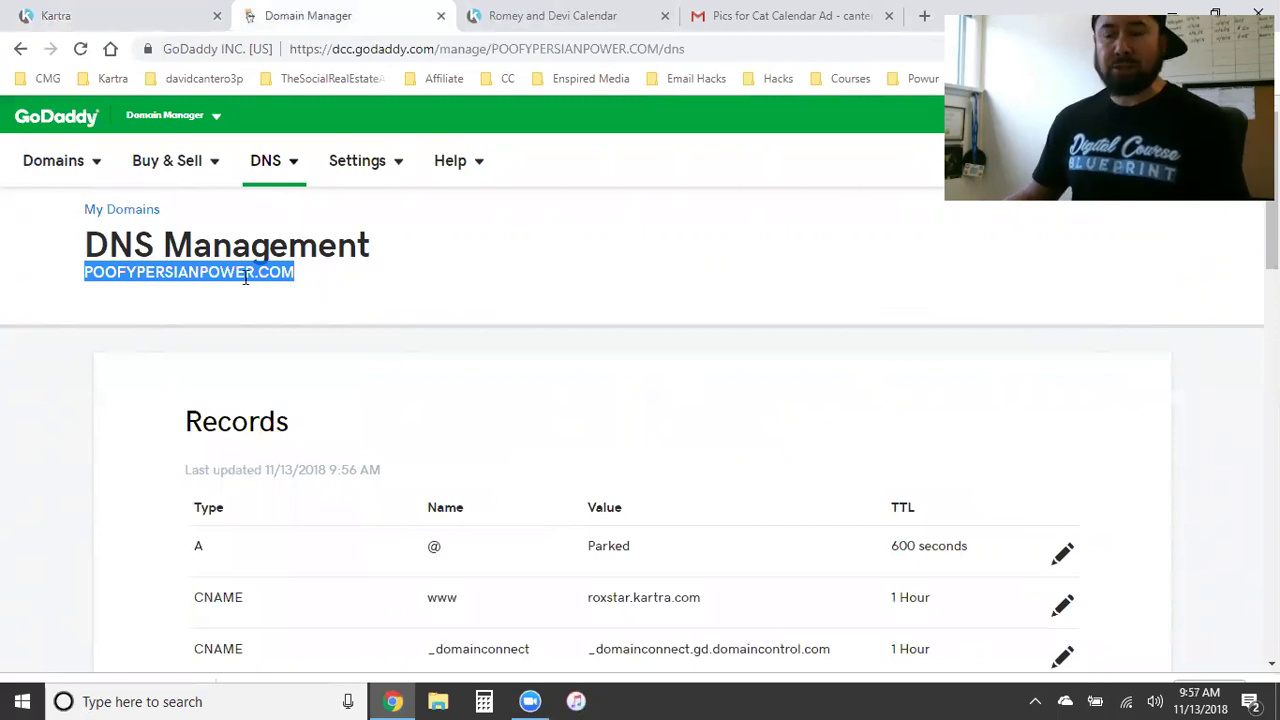
pyautogui.click(150, 22)
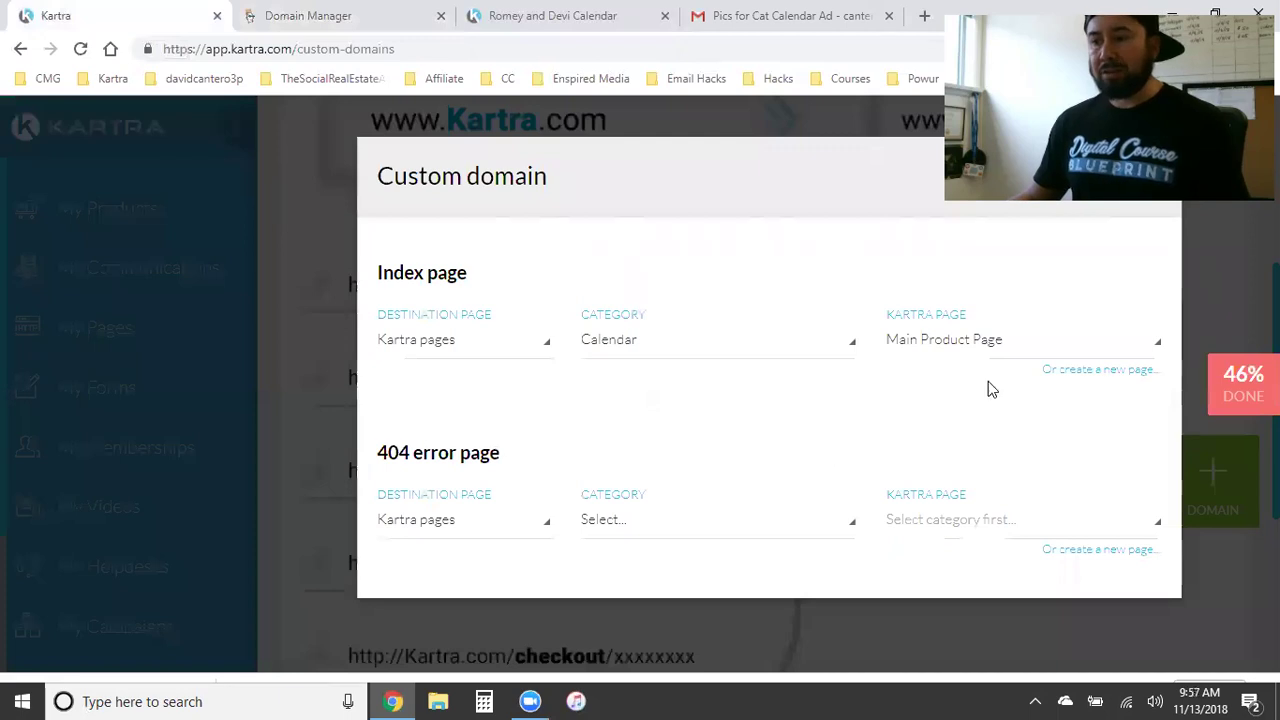
# Step: Set the 404 error page to the Calendar category's Main Product Page, submit the custom domain and close the dialog
pyautogui.click(646, 522)
pyautogui.click(627, 635)
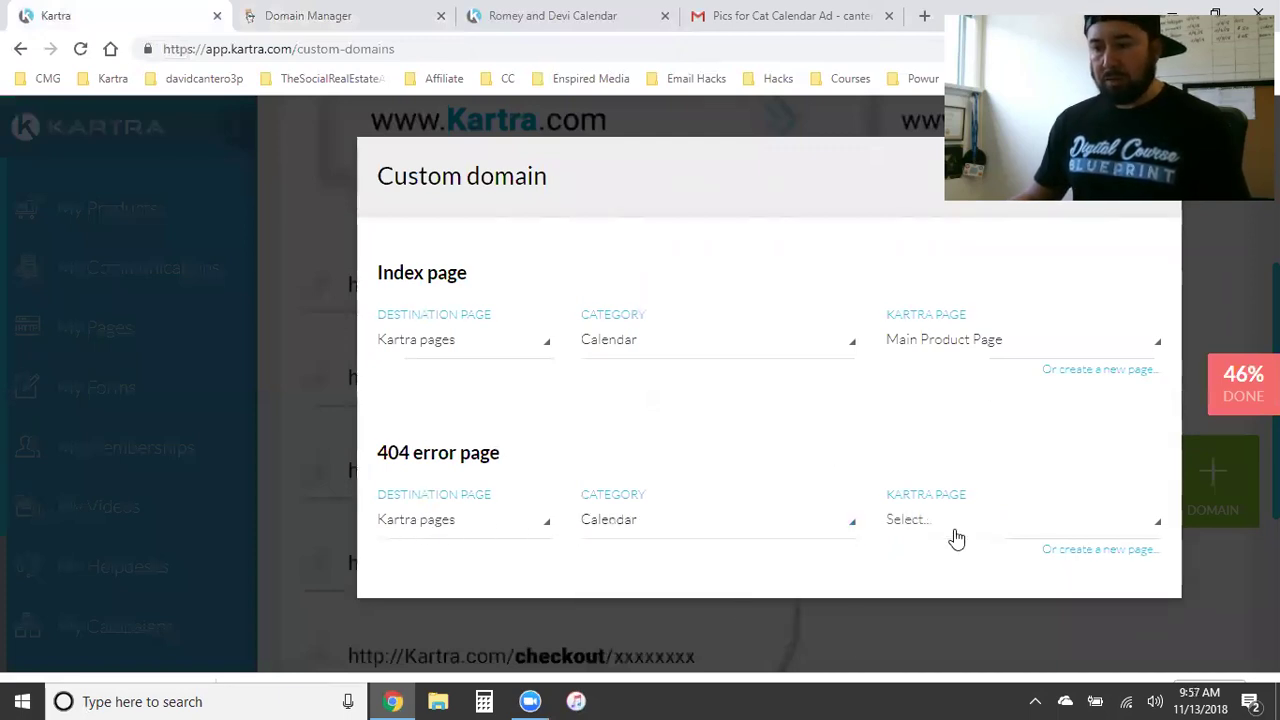
pyautogui.click(952, 530)
pyautogui.click(951, 600)
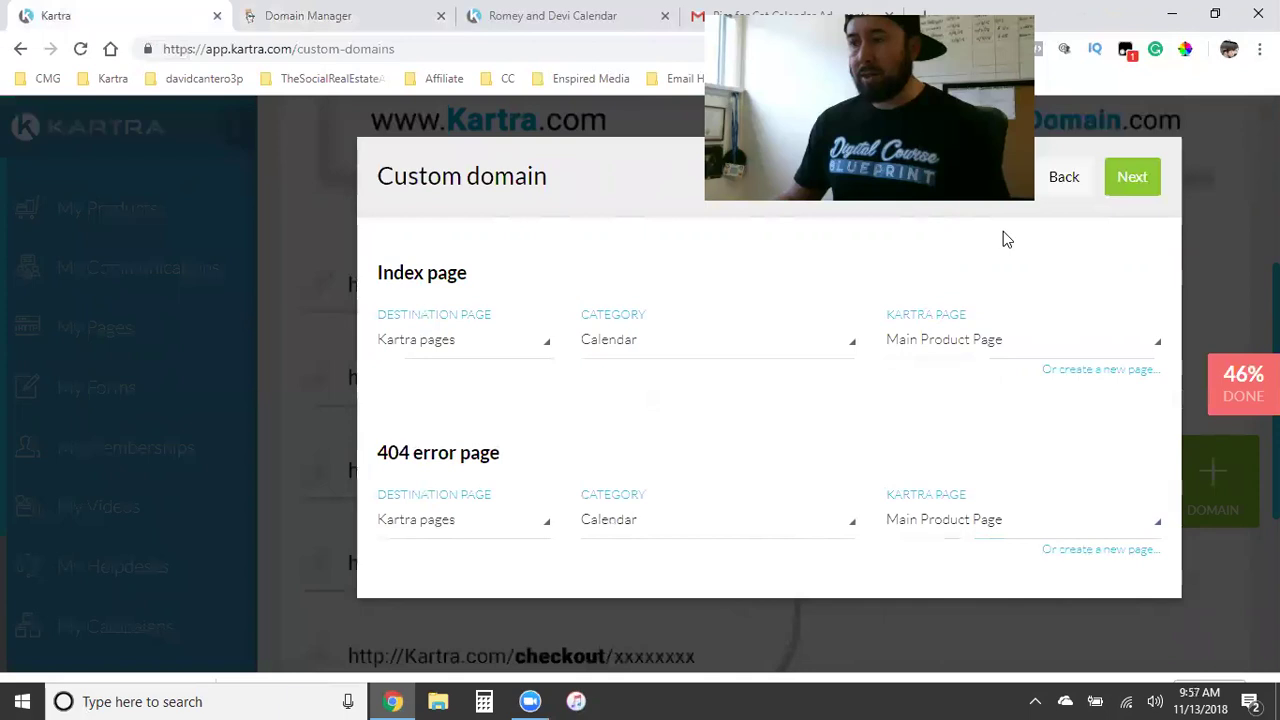
pyautogui.click(1130, 180)
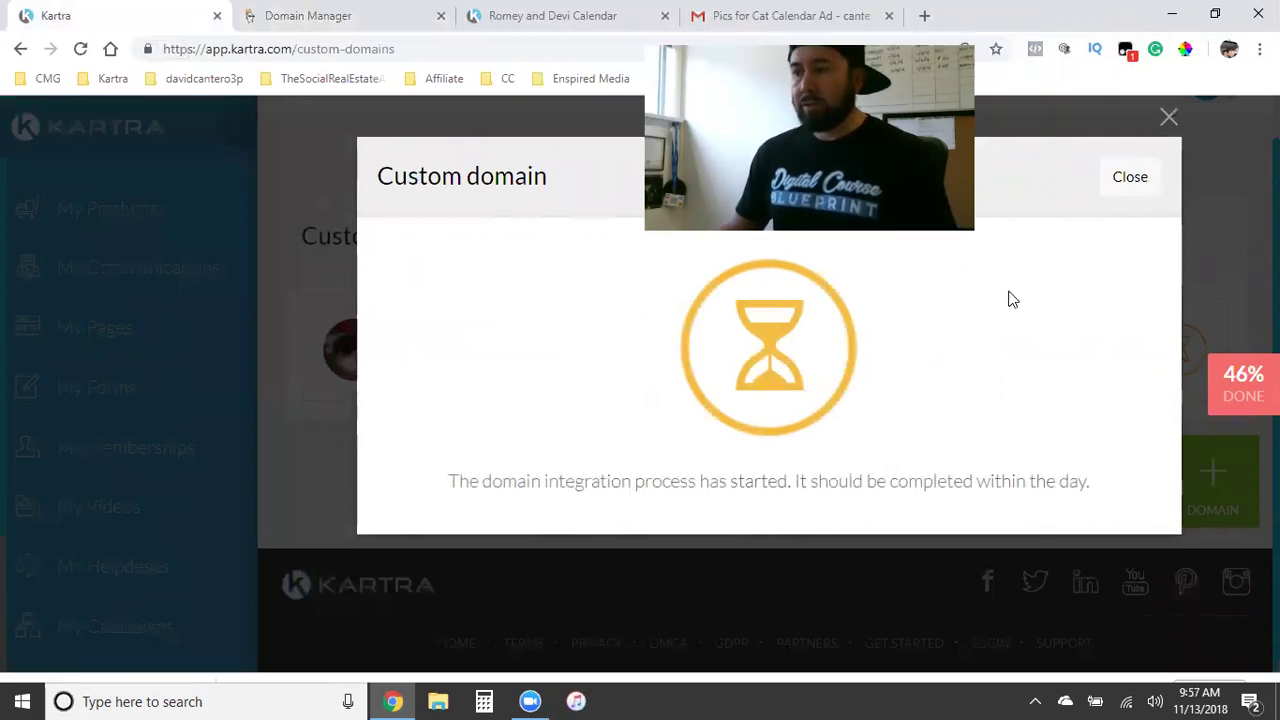
pyautogui.click(1130, 186)
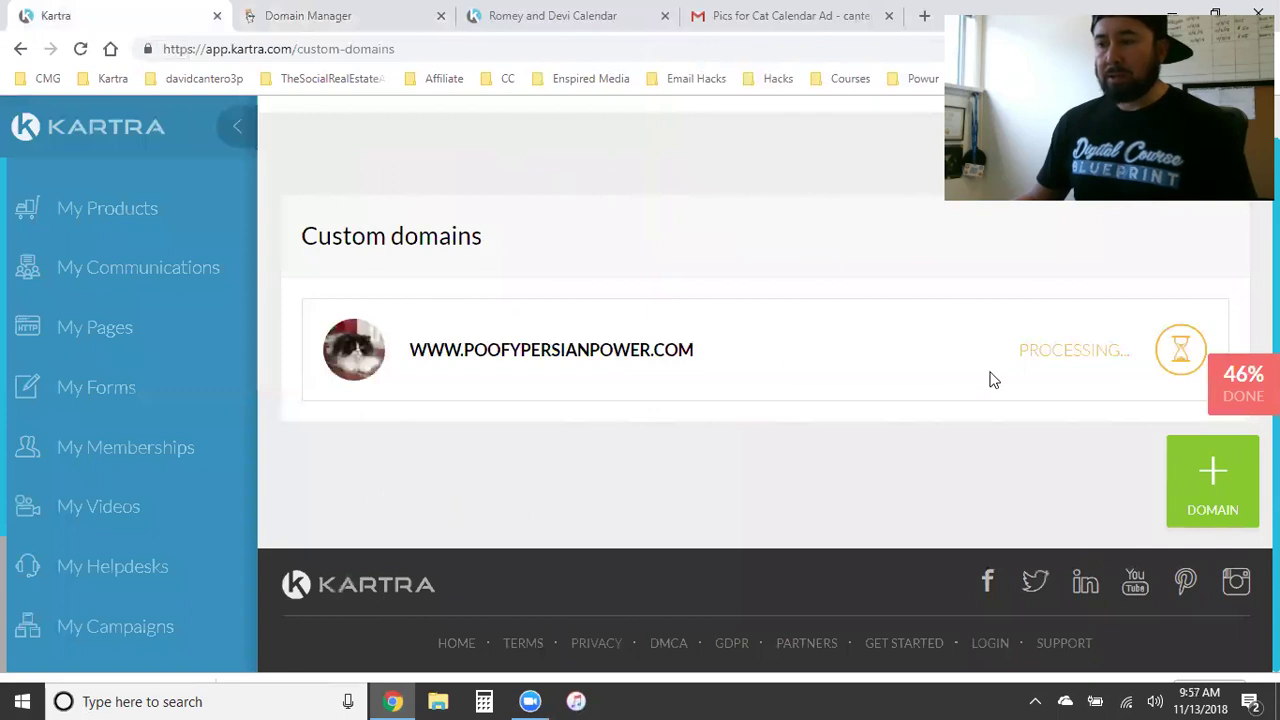
# Step: Switch to the GoDaddy DNS page and start adding a forwarding address for the domain
pyautogui.click(330, 15)
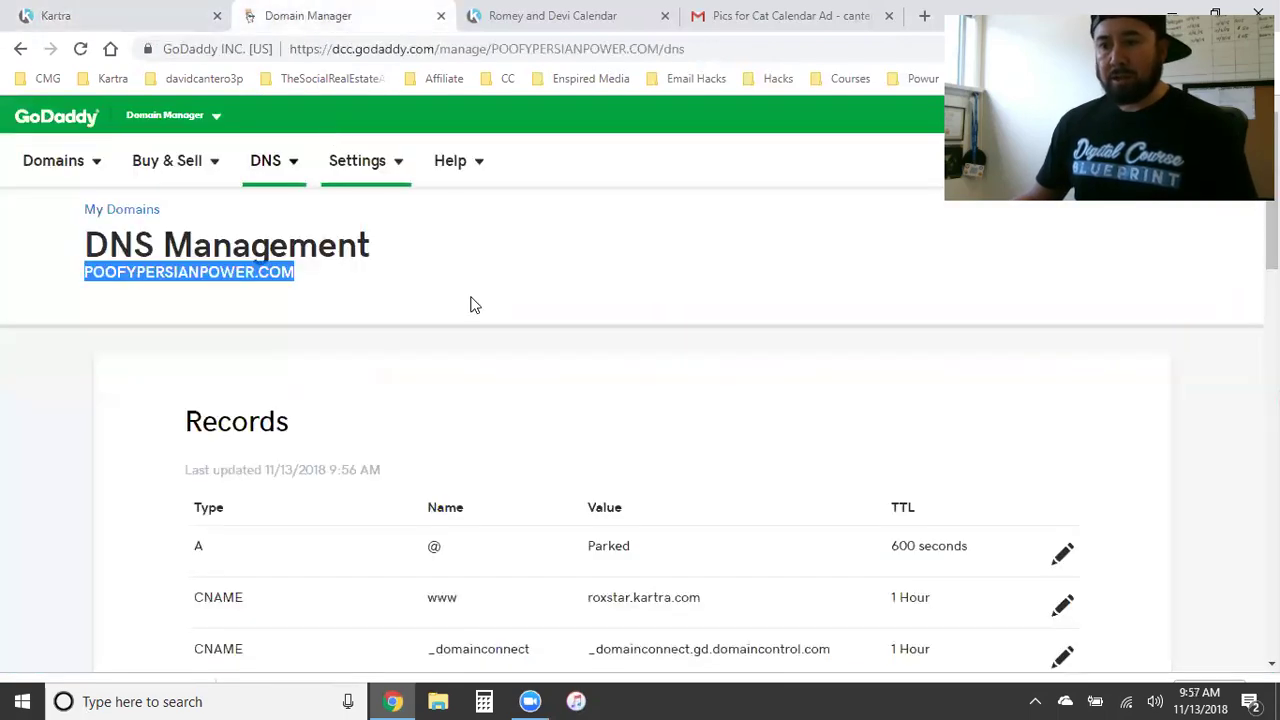
pyautogui.scroll(-10, 560, 434)
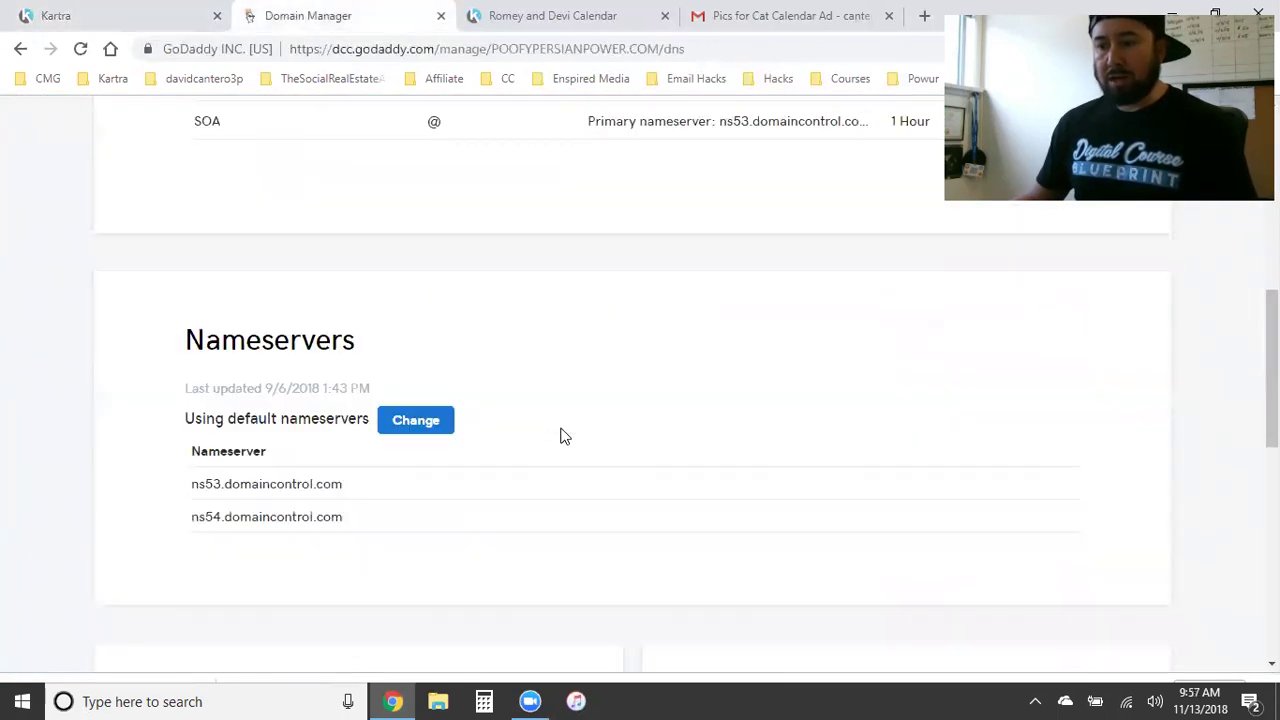
pyautogui.scroll(1, 563, 434)
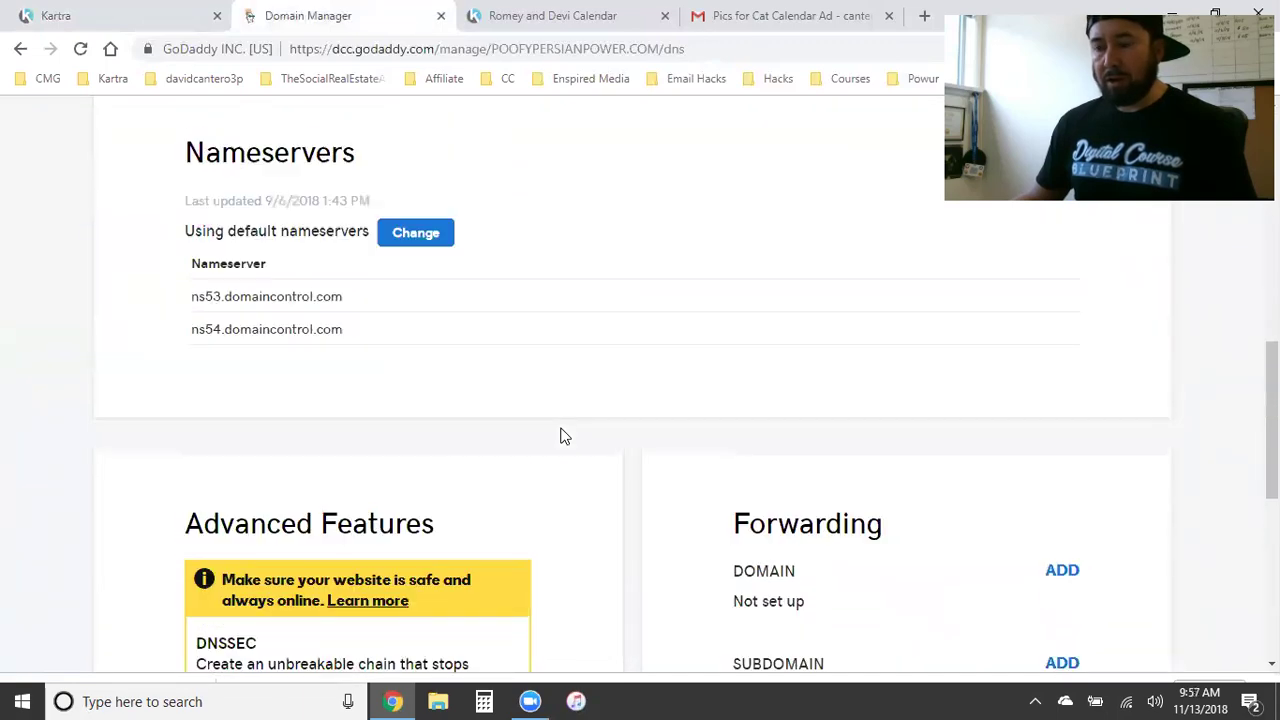
pyautogui.scroll(-2, 563, 434)
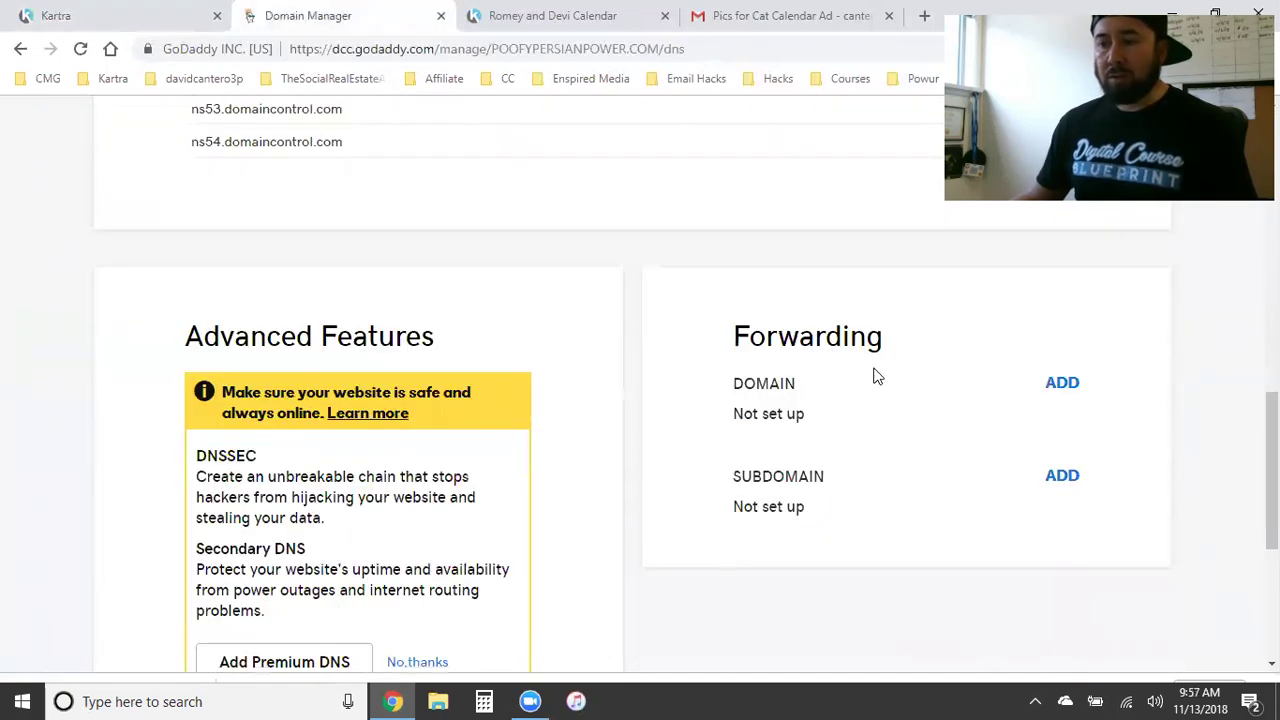
pyautogui.click(1060, 384)
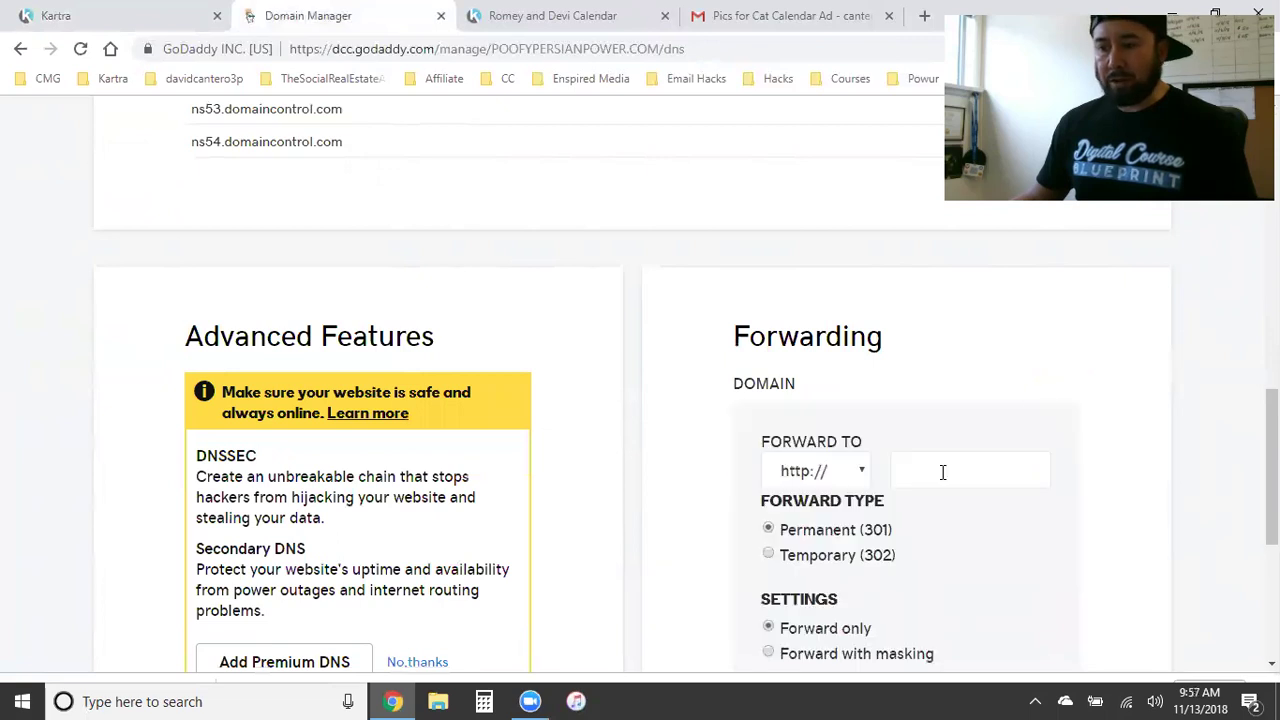
# Step: Switch to the Romey and Devi Calendar page and copy its full web address
pyautogui.click(556, 16)
pyautogui.tripleClick(252, 49)
pyautogui.tripleClick(252, 49)
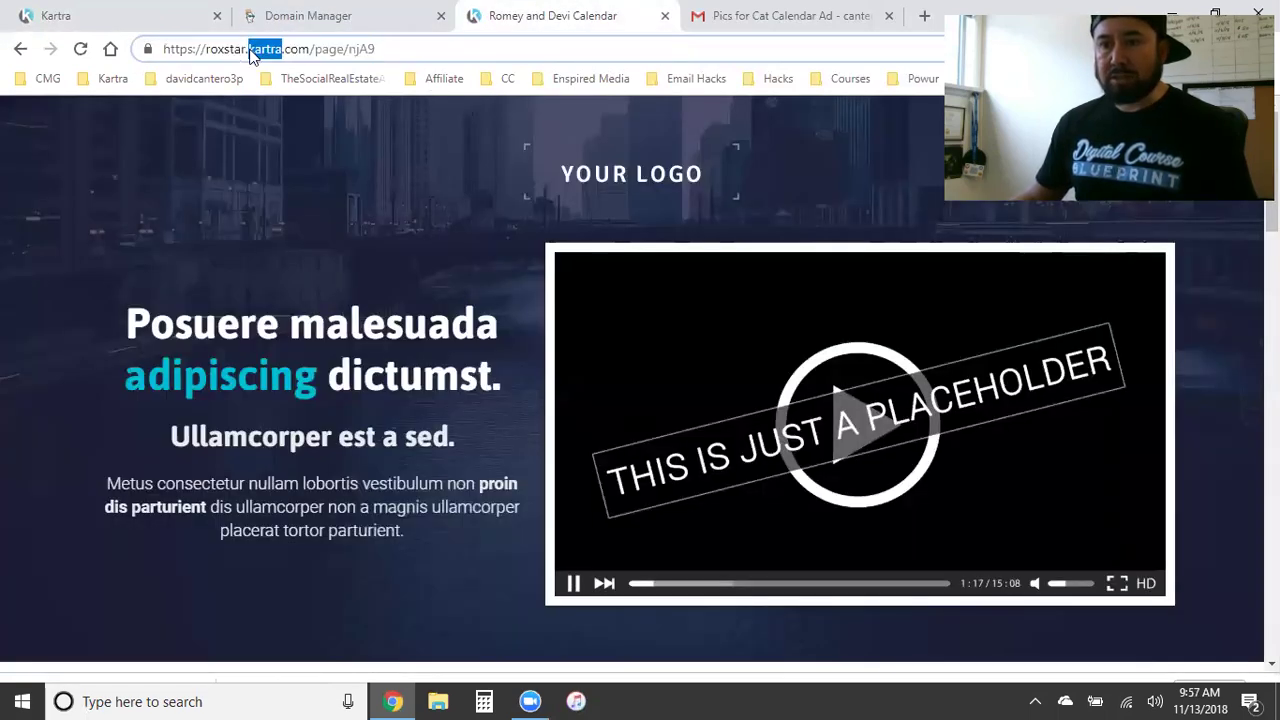
pyautogui.tripleClick(252, 49)
pyautogui.rightClick(252, 52)
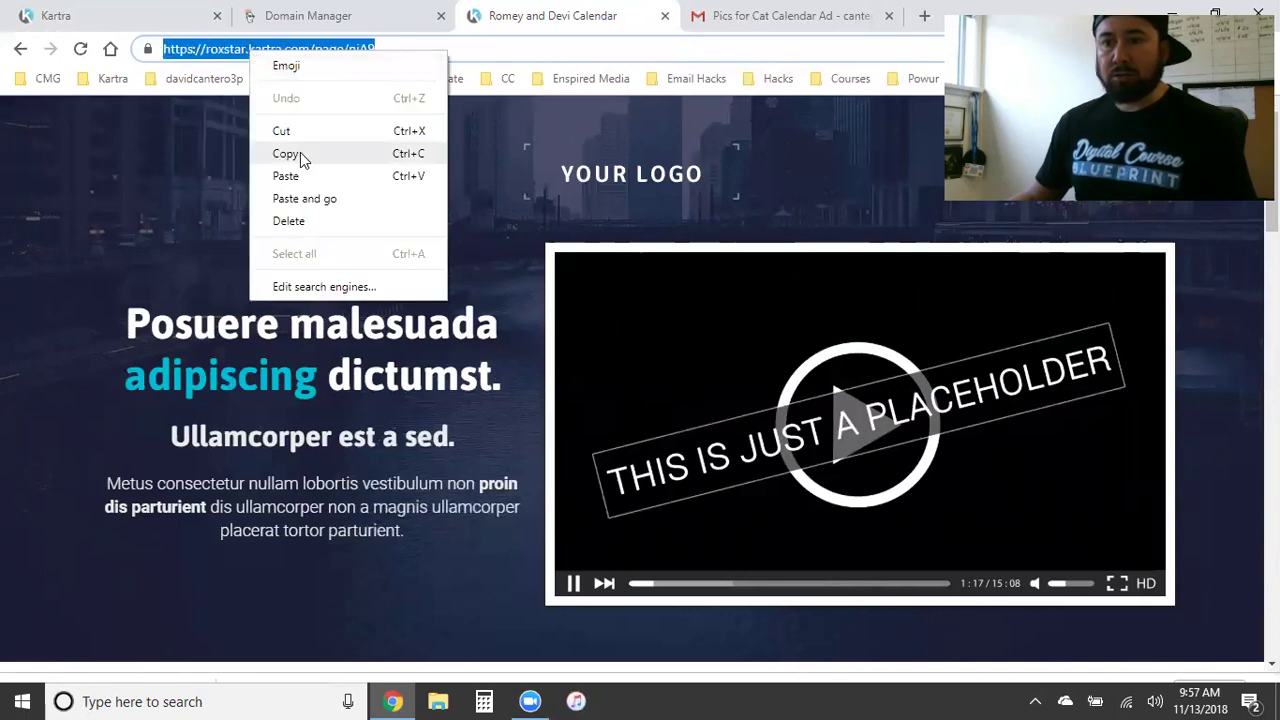
pyautogui.click(386, 163)
# Step: Review the Kartra custom domains list and GoDaddy forwarding form, and examine the https prefix of the calendar page's address
pyautogui.click(140, 16)
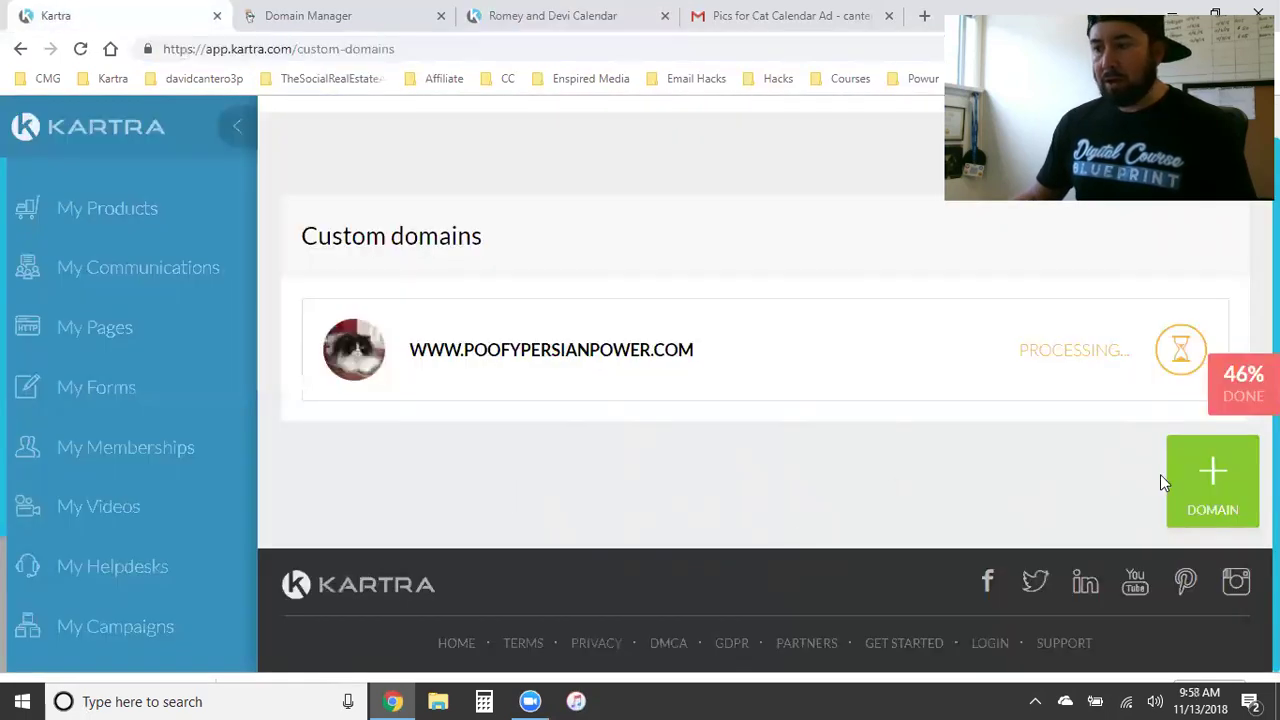
pyautogui.click(325, 14)
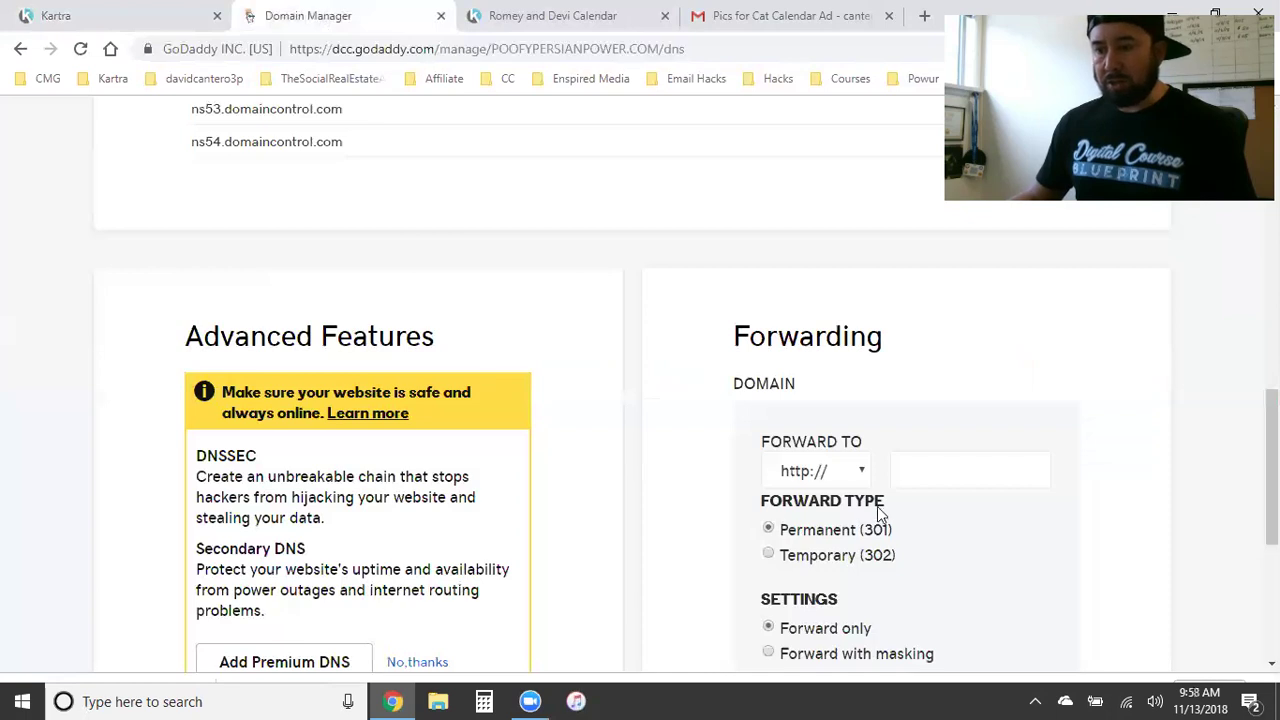
pyautogui.click(551, 15)
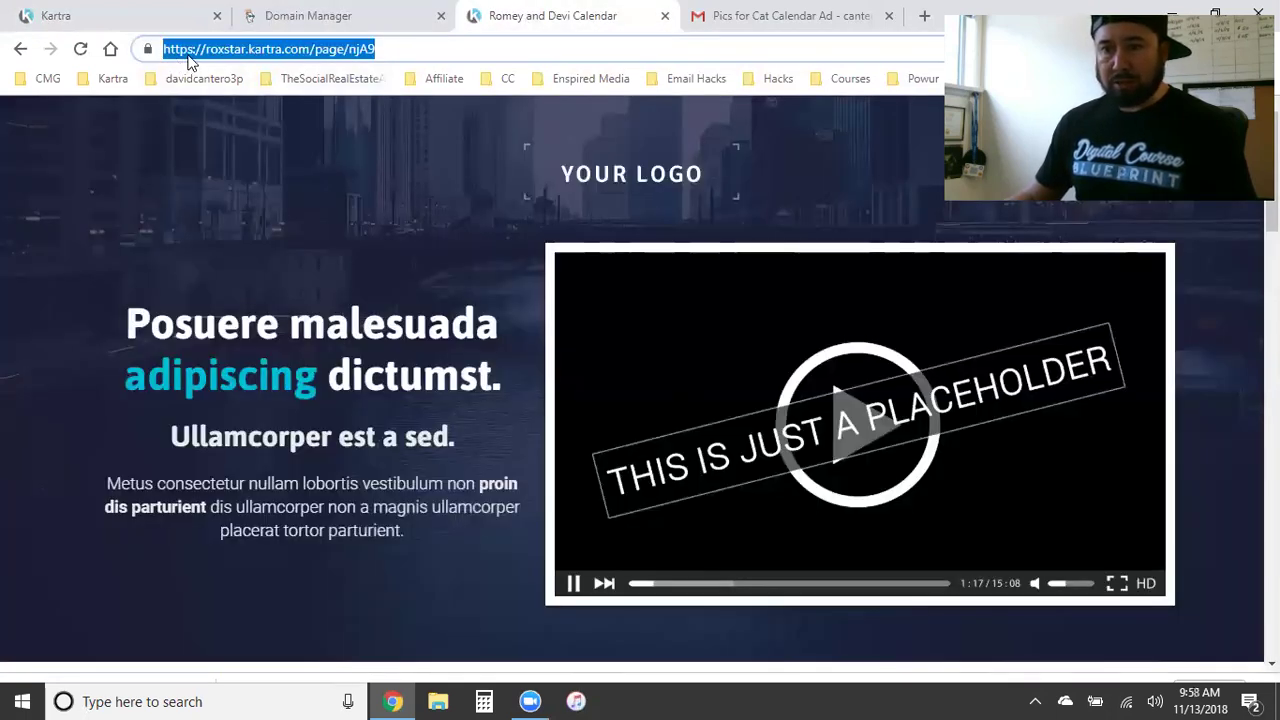
pyautogui.doubleClick(186, 52)
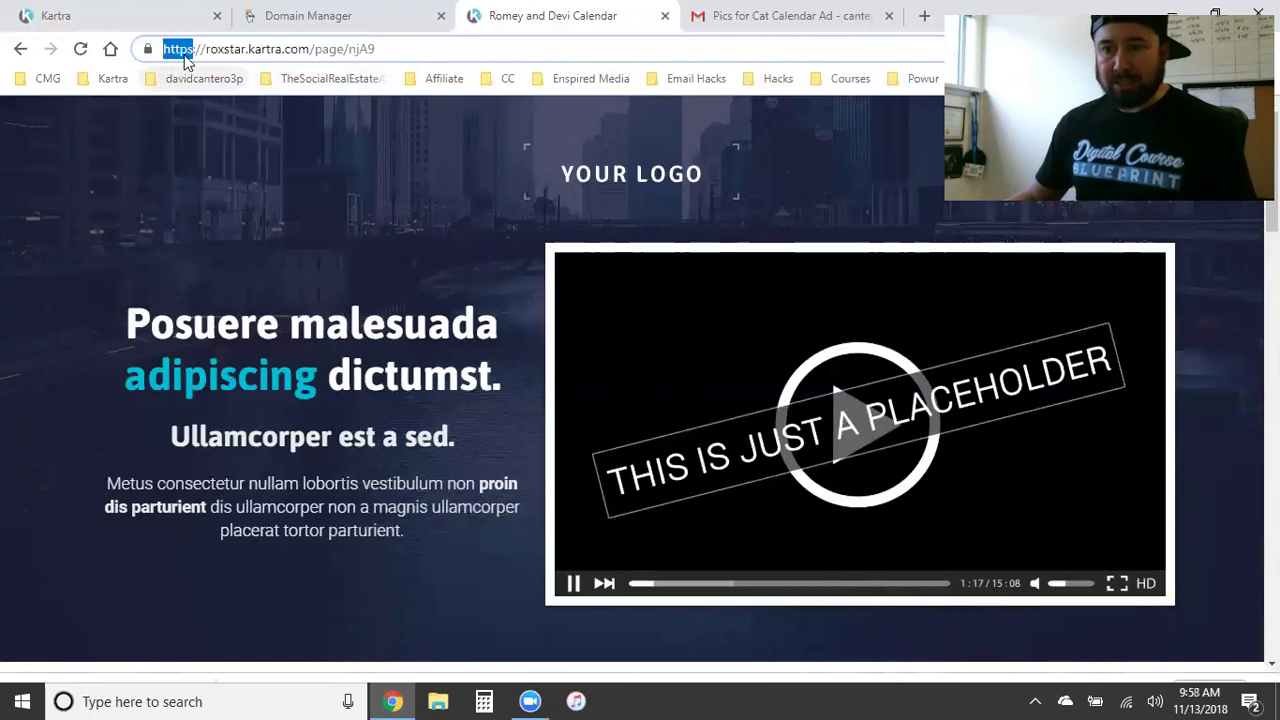
pyautogui.tripleClick(175, 55)
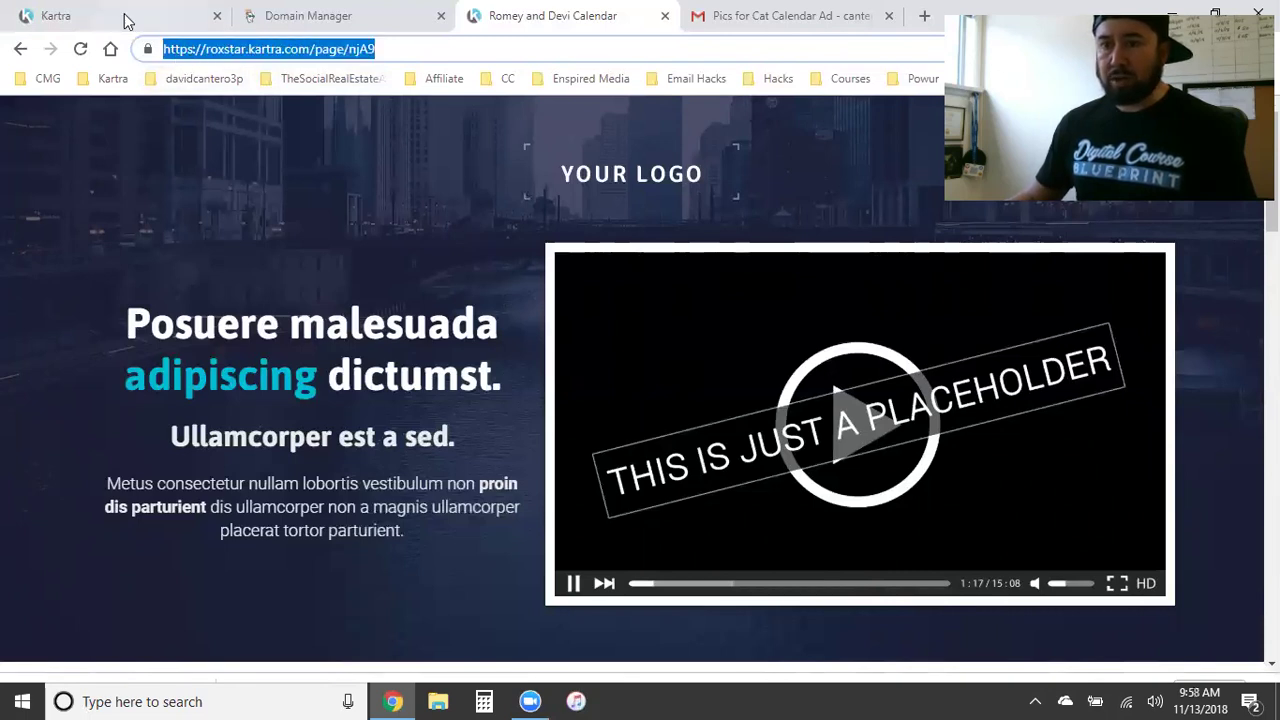
# Step: Return to the GoDaddy DNS page and paste the copied calendar page address as the domain's forwarding destination
pyautogui.click(158, 22)
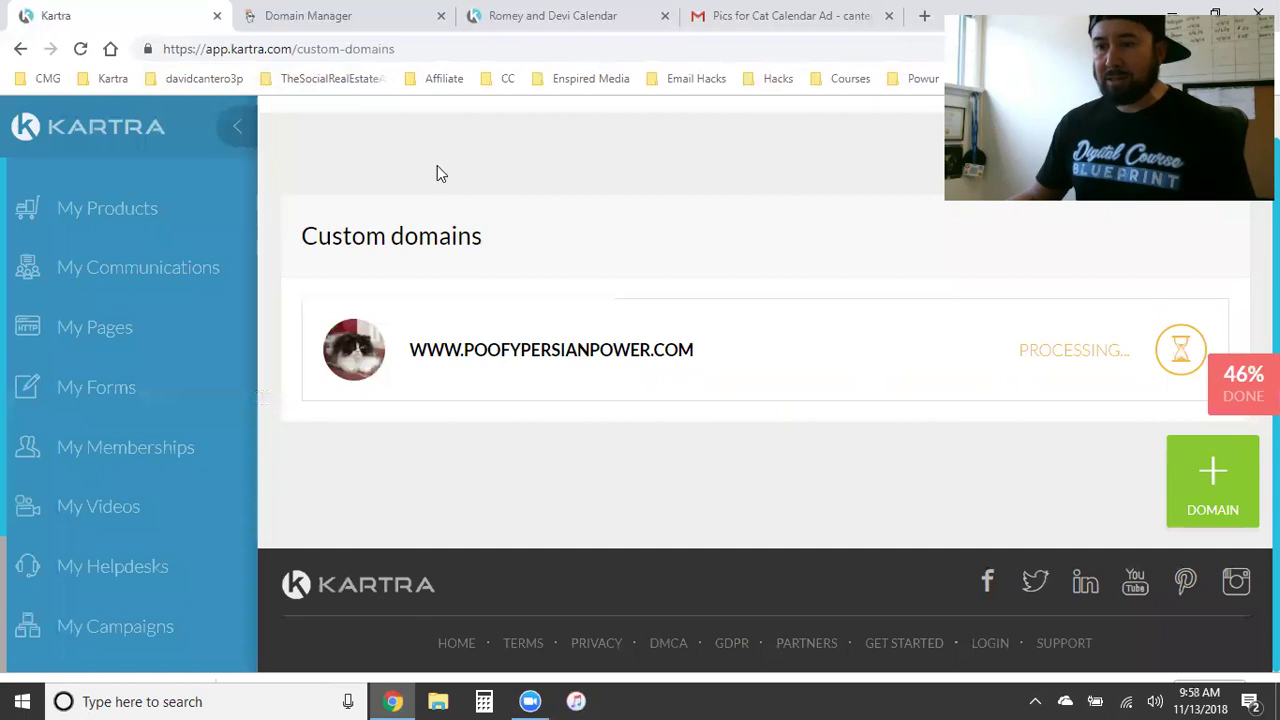
pyautogui.click(345, 18)
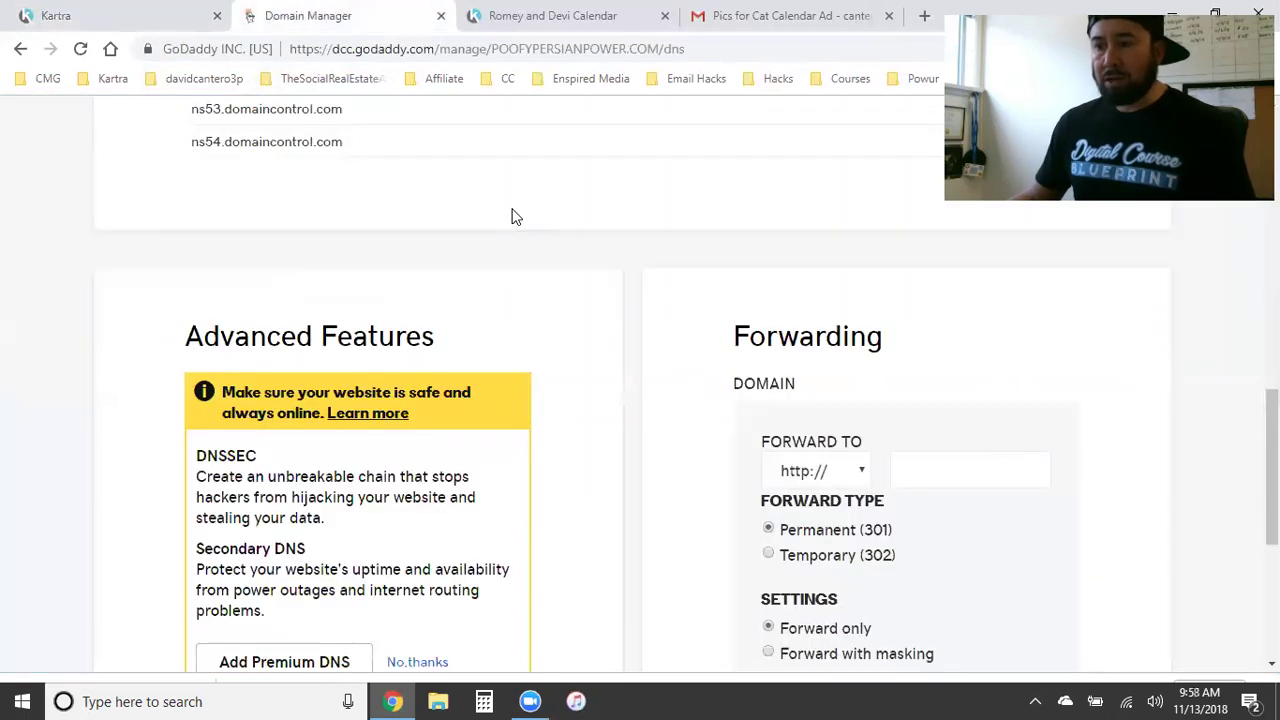
pyautogui.click(924, 469)
pyautogui.rightClick(924, 469)
pyautogui.click(969, 319)
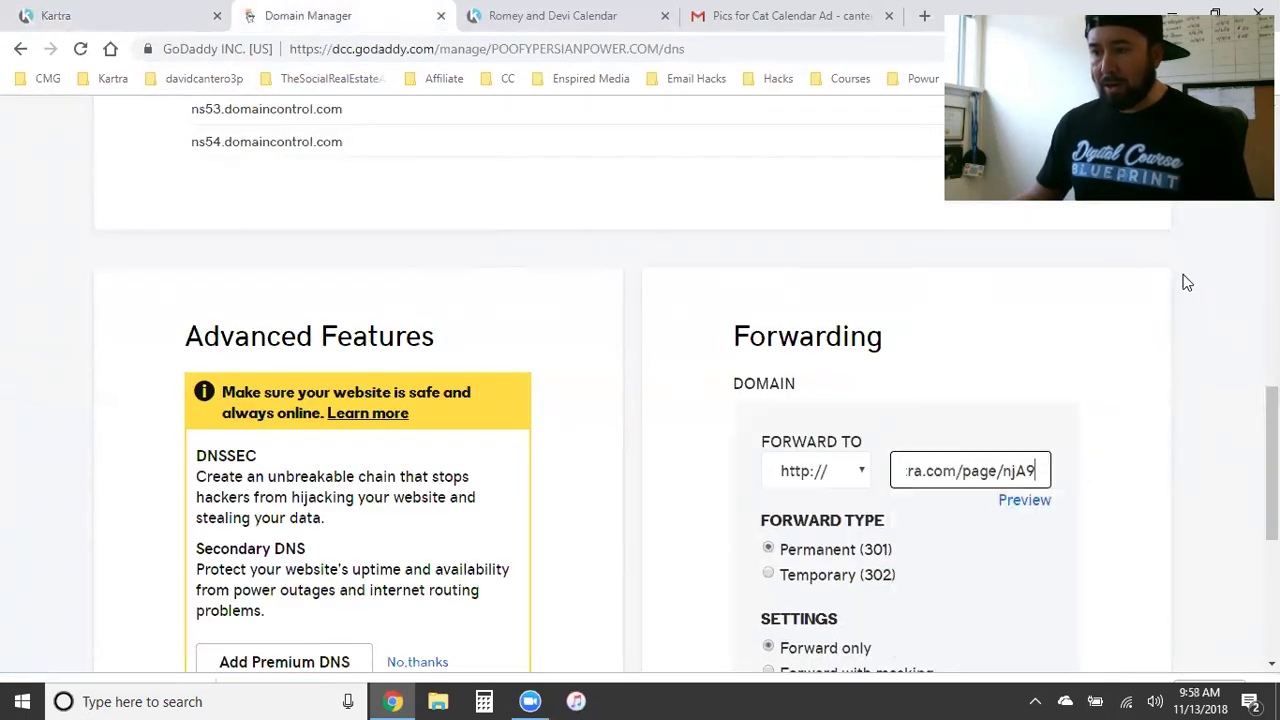
pyautogui.press('Left')
pyautogui.press('Left')
pyautogui.press('Left')
pyautogui.press('Left')
pyautogui.press('Left')
pyautogui.press('Left')
pyautogui.press('Left')
pyautogui.press('Left')
pyautogui.press('Left')
pyautogui.press('Left')
pyautogui.press('Left')
pyautogui.press('Left')
pyautogui.press('Left')
pyautogui.press('Left')
pyautogui.press('Left')
pyautogui.press('Left')
pyautogui.press('Left')
pyautogui.press('Left')
pyautogui.press('Left')
pyautogui.press('Left')
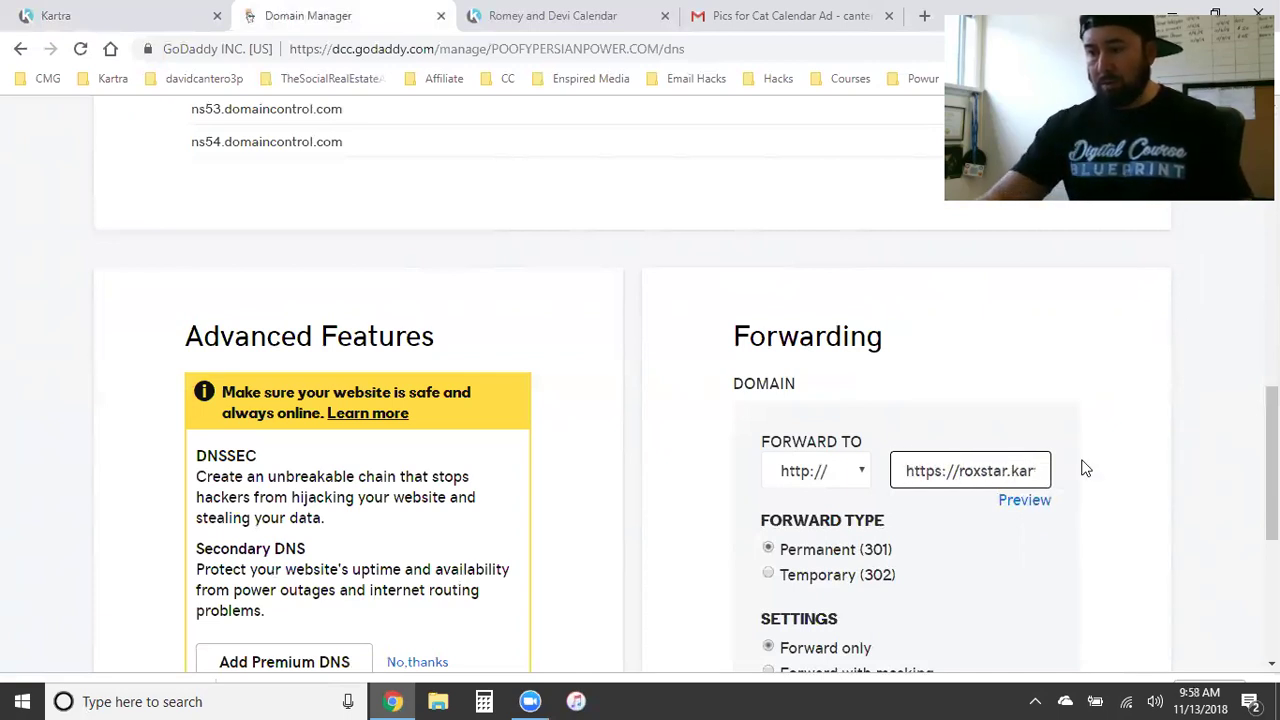
pyautogui.press('Right')
pyautogui.press('Right')
pyautogui.press('Right')
pyautogui.press('Right')
pyautogui.press('Right')
pyautogui.press('Right')
pyautogui.press('Right')
pyautogui.press('Right')
pyautogui.press('BackSpace')
pyautogui.press('BackSpace')
pyautogui.press('BackSpace')
pyautogui.press('BackSpace')
pyautogui.press('BackSpace')
pyautogui.press('BackSpace')
pyautogui.press('BackSpace')
pyautogui.press('BackSpace')
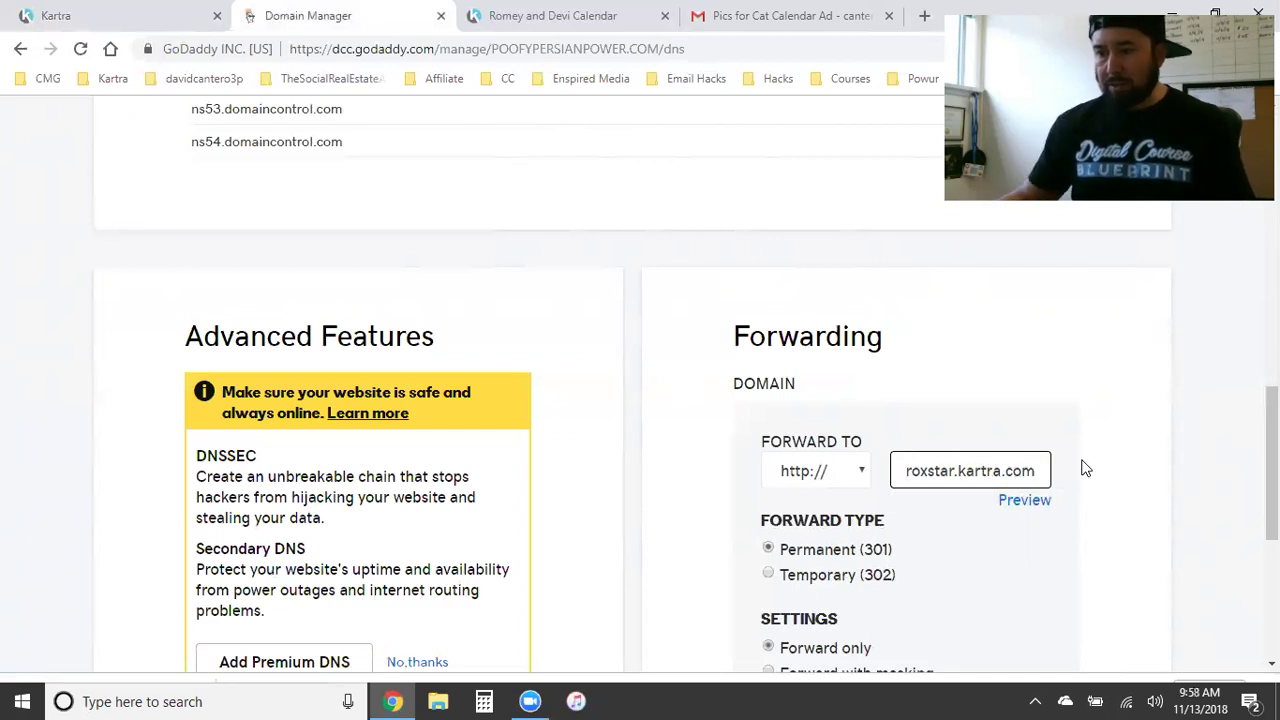
# Step: Set the domain to forward with masking and enter "Romey & Devi Calendar" as the masking title
pyautogui.scroll(-1, 1010, 445)
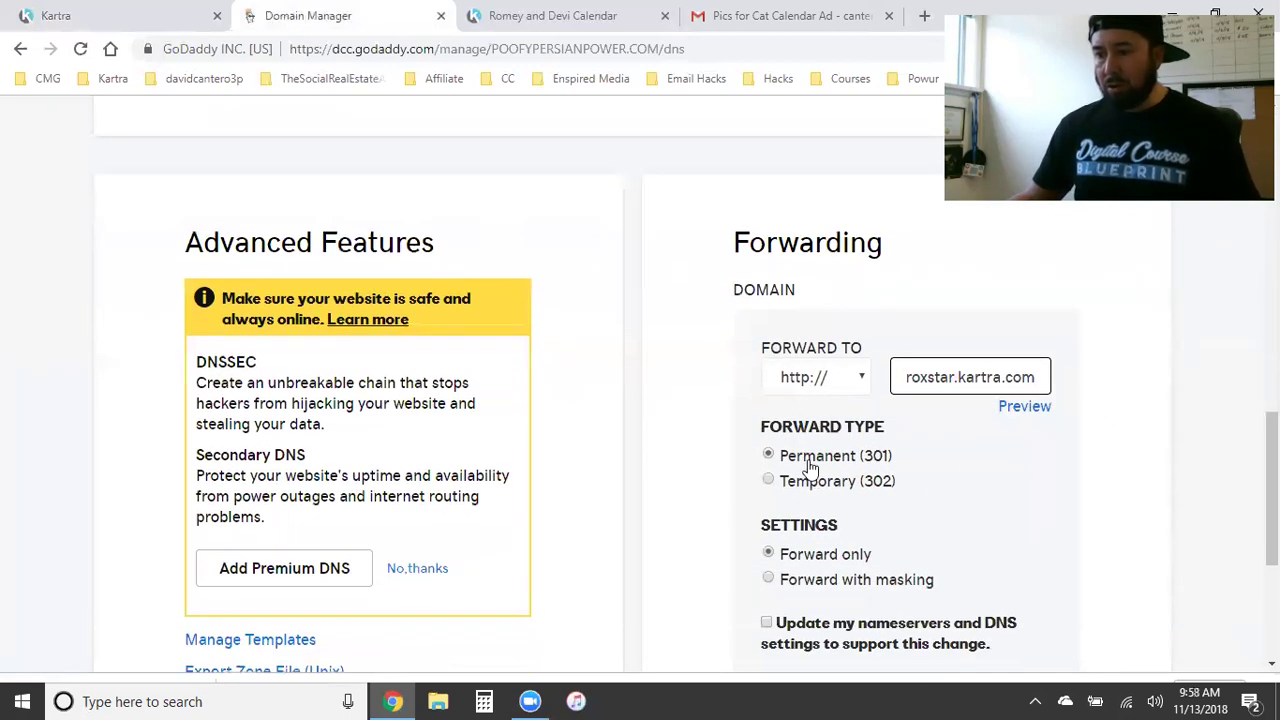
pyautogui.click(820, 588)
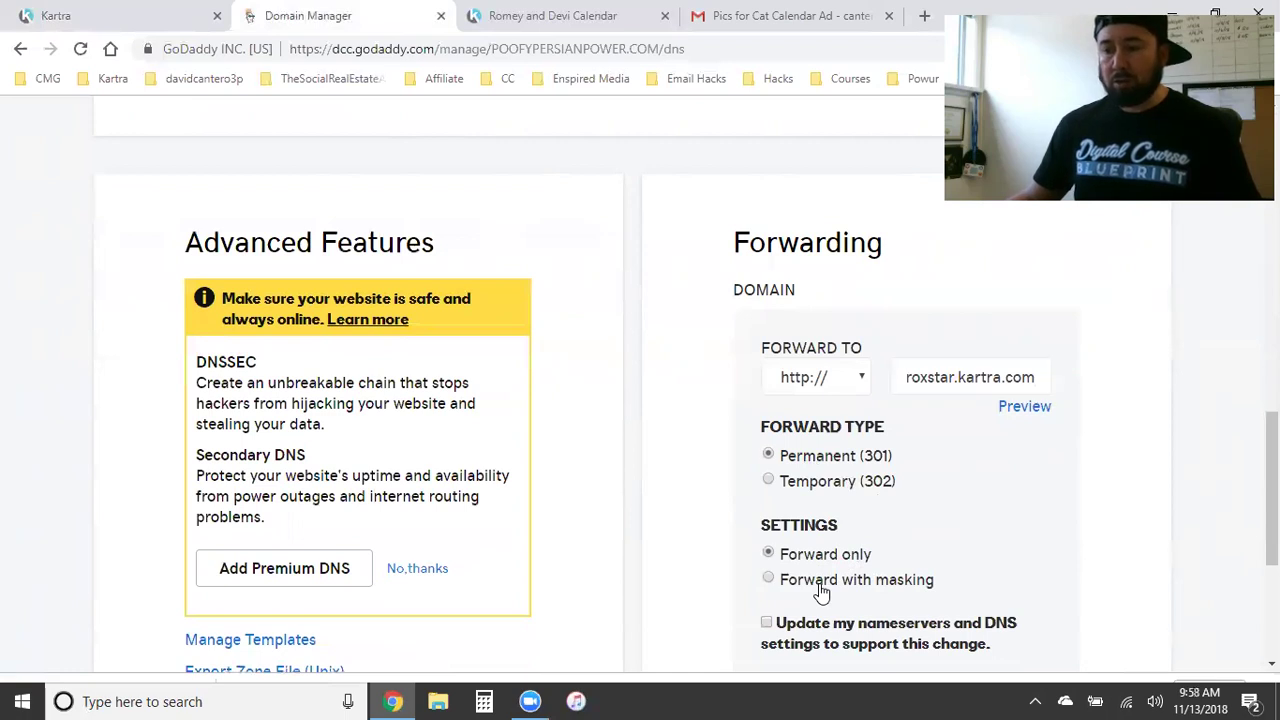
pyautogui.scroll(-3, 1152, 588)
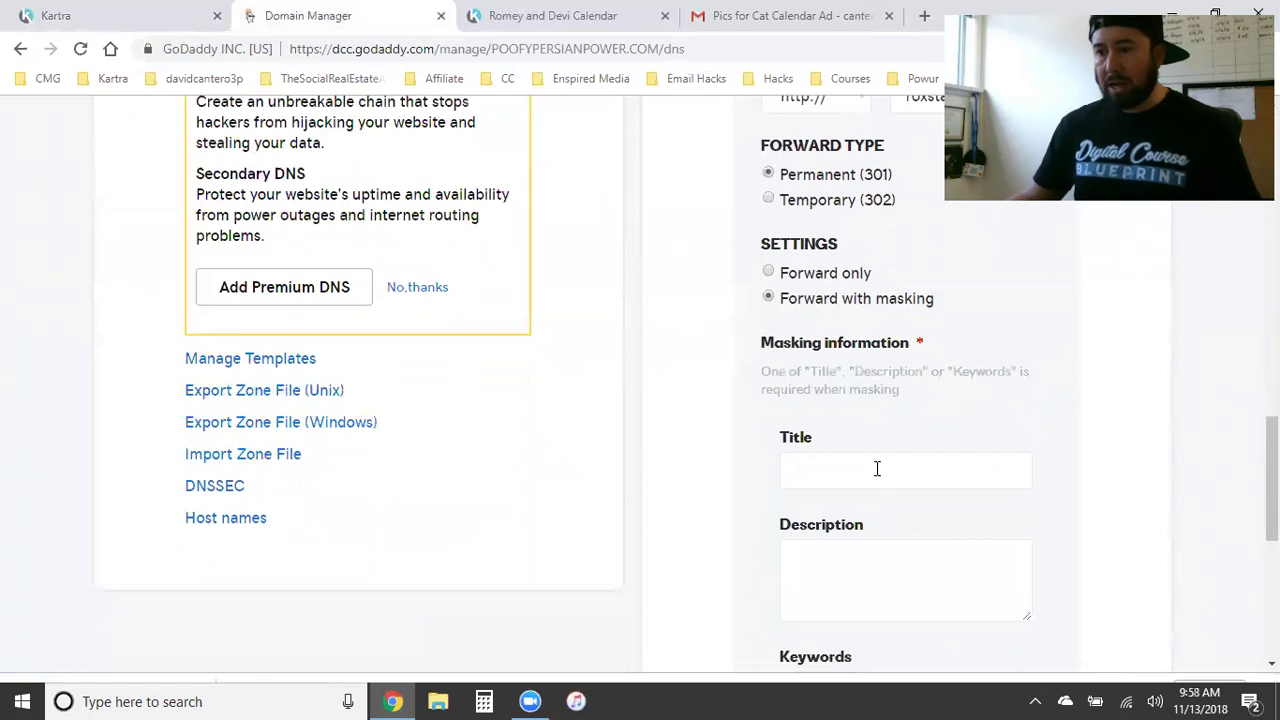
pyautogui.click(877, 468)
pyautogui.write('Romey & Devi')
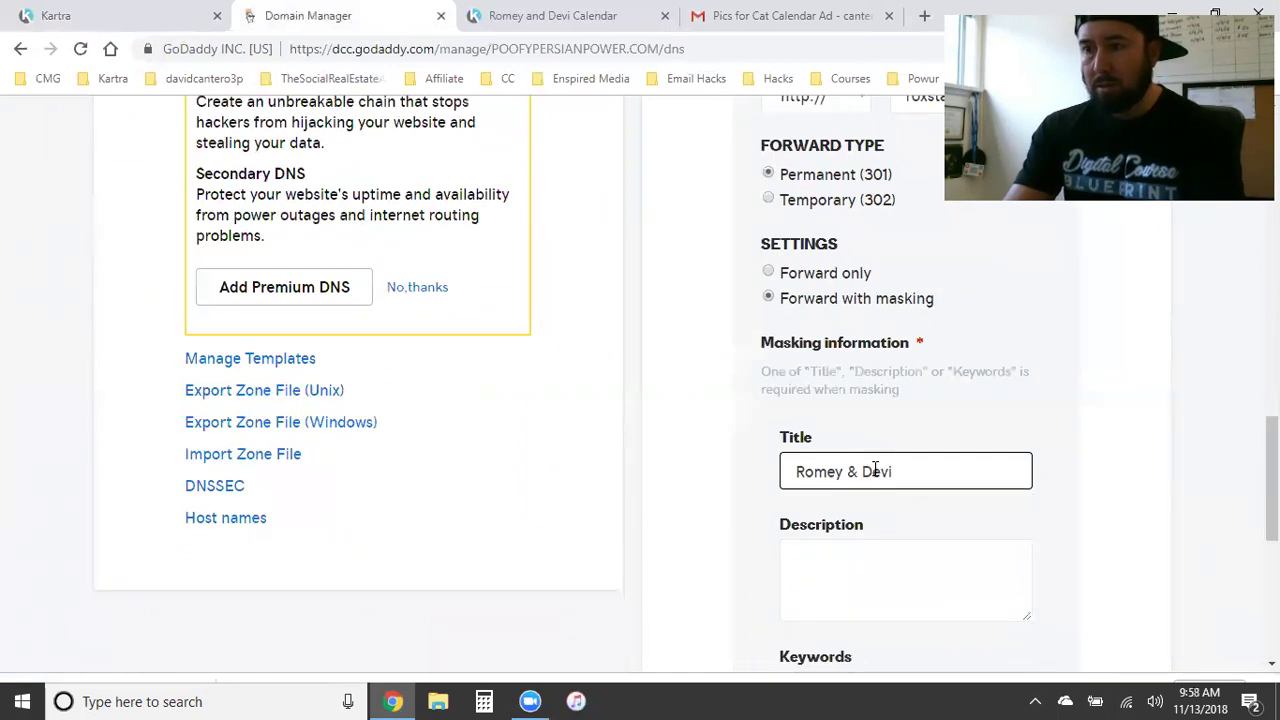
pyautogui.write('Calendar')
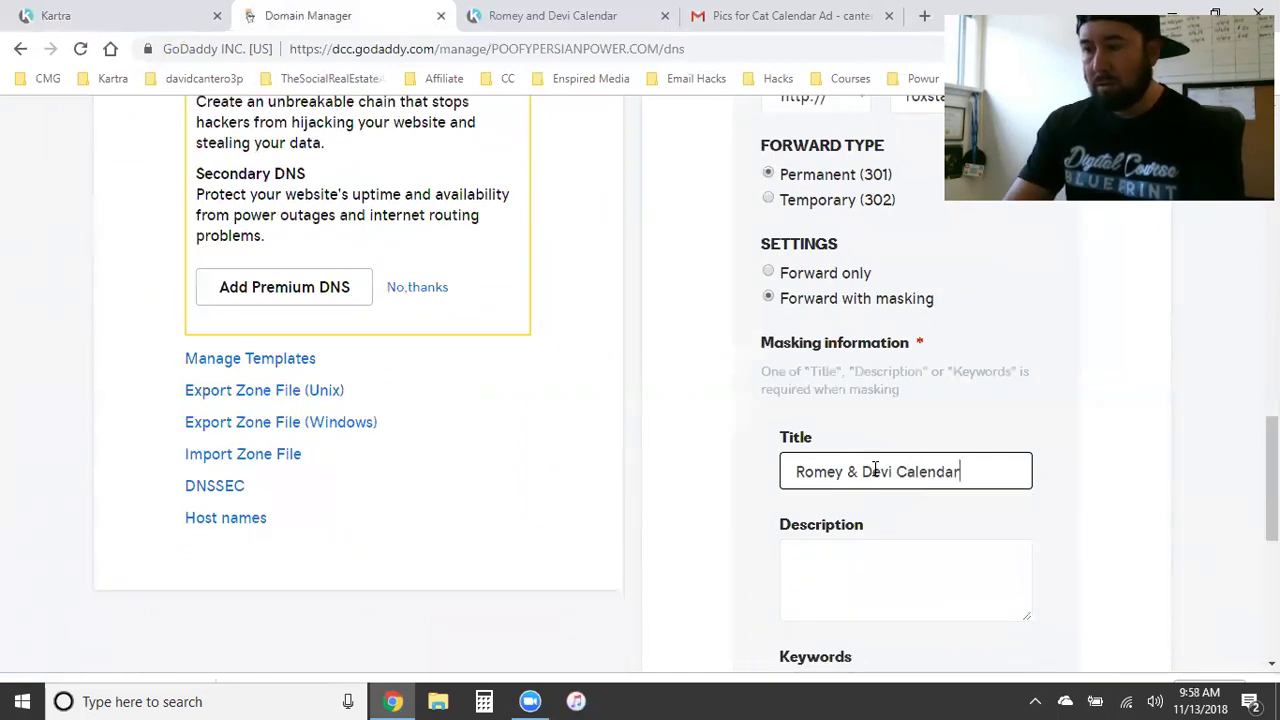
# Step: Enter the masking description "2019 persian cat calendar" and the keywords "persian cats, cats, cat lover, calendar"
pyautogui.click(890, 553)
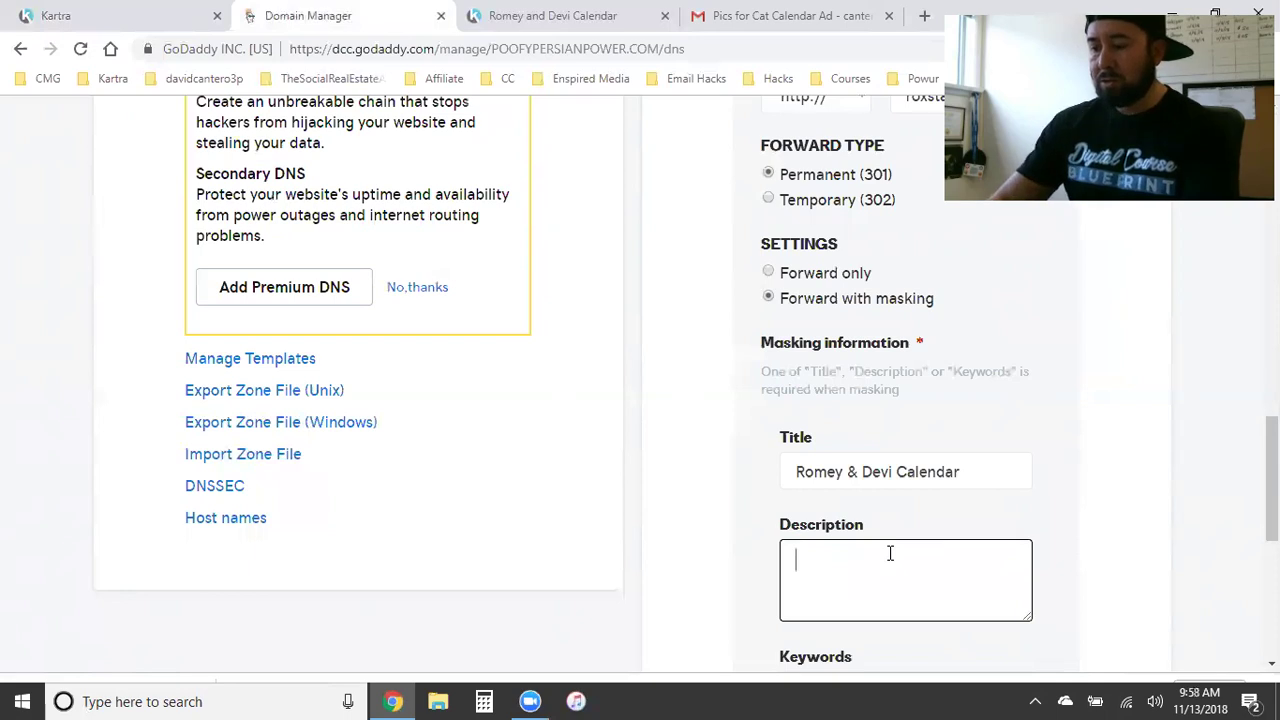
pyautogui.write('2019 persian cat calendar')
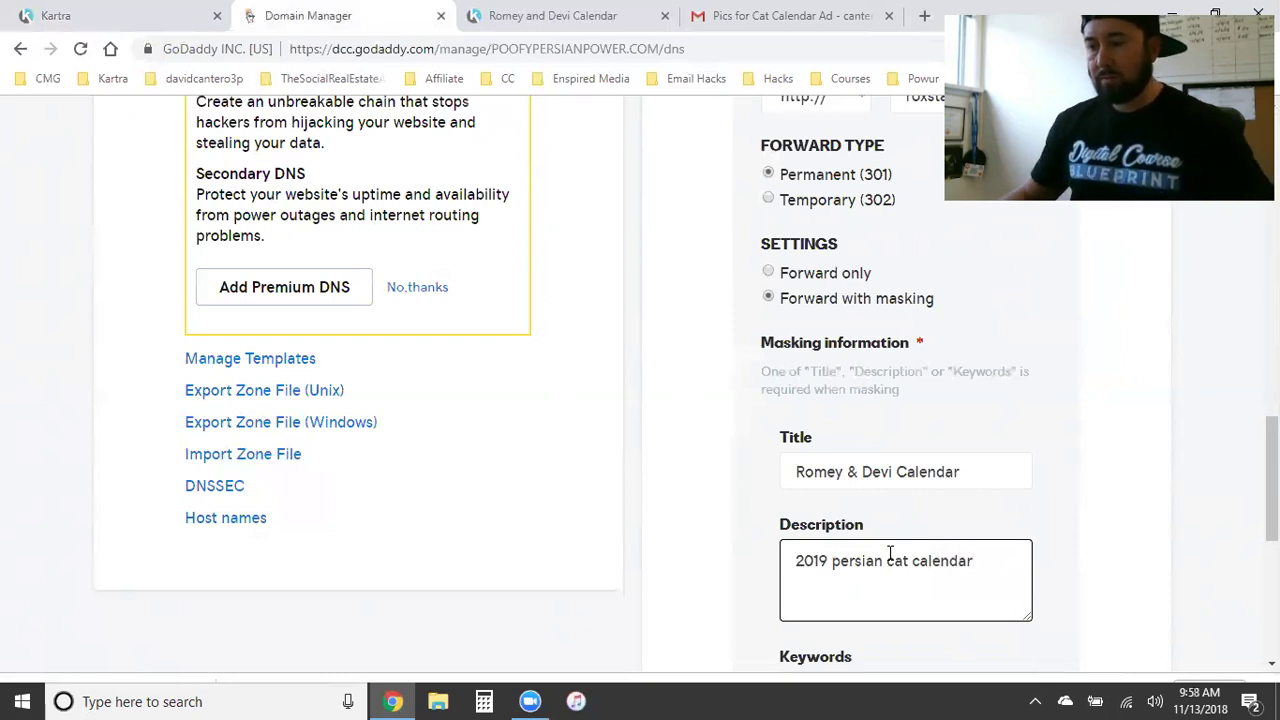
pyautogui.scroll(-3, 890, 553)
pyautogui.click(860, 417)
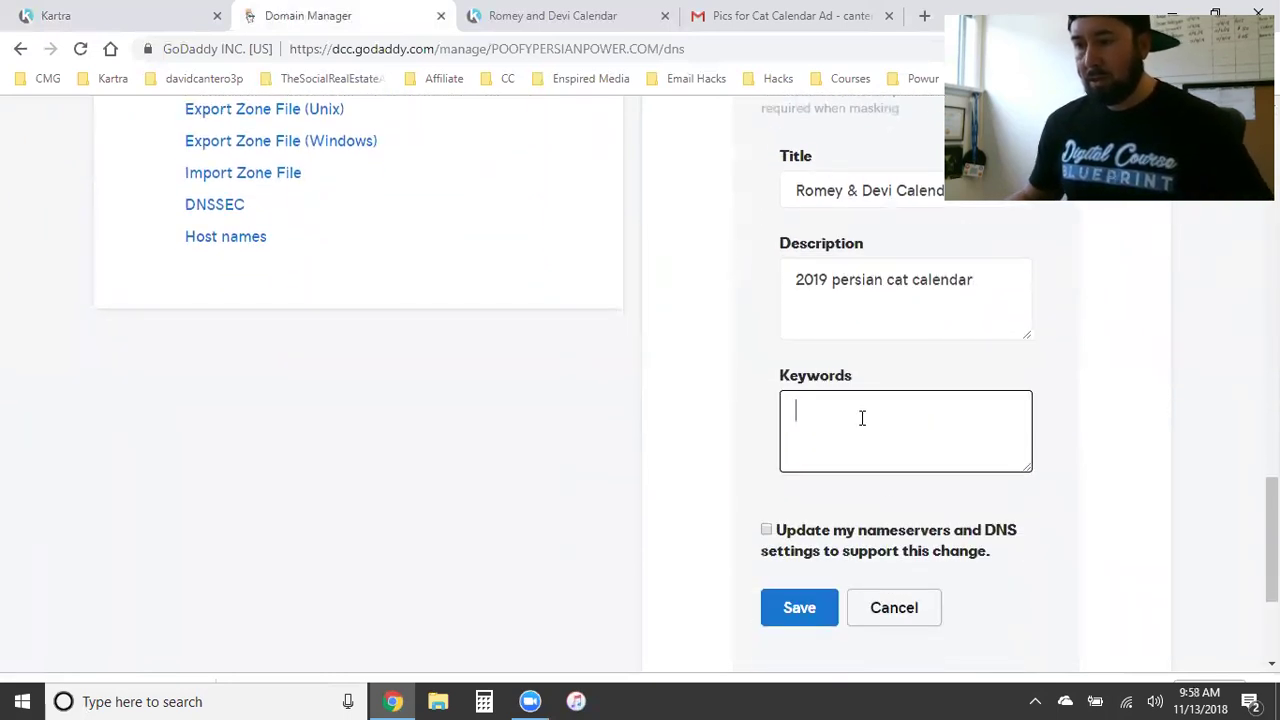
pyautogui.write('persian cats, cats, cat lover')
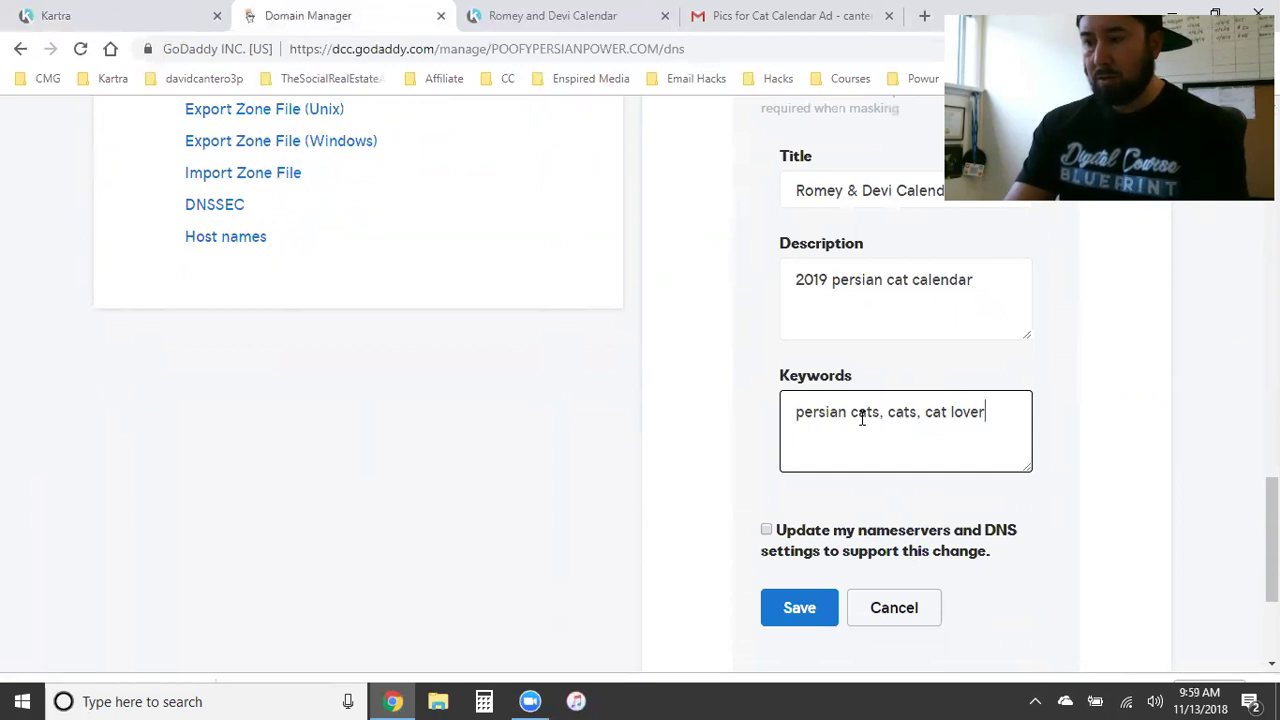
pyautogui.write('cale')
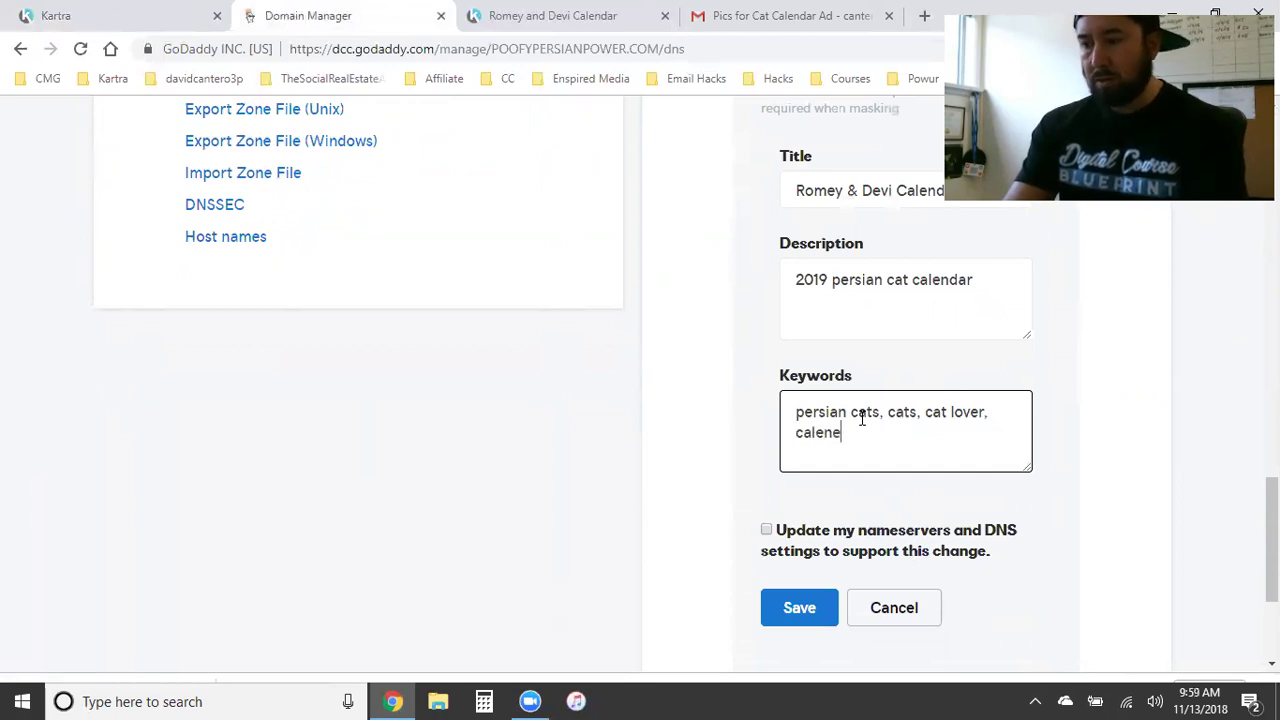
pyautogui.write('ndar')
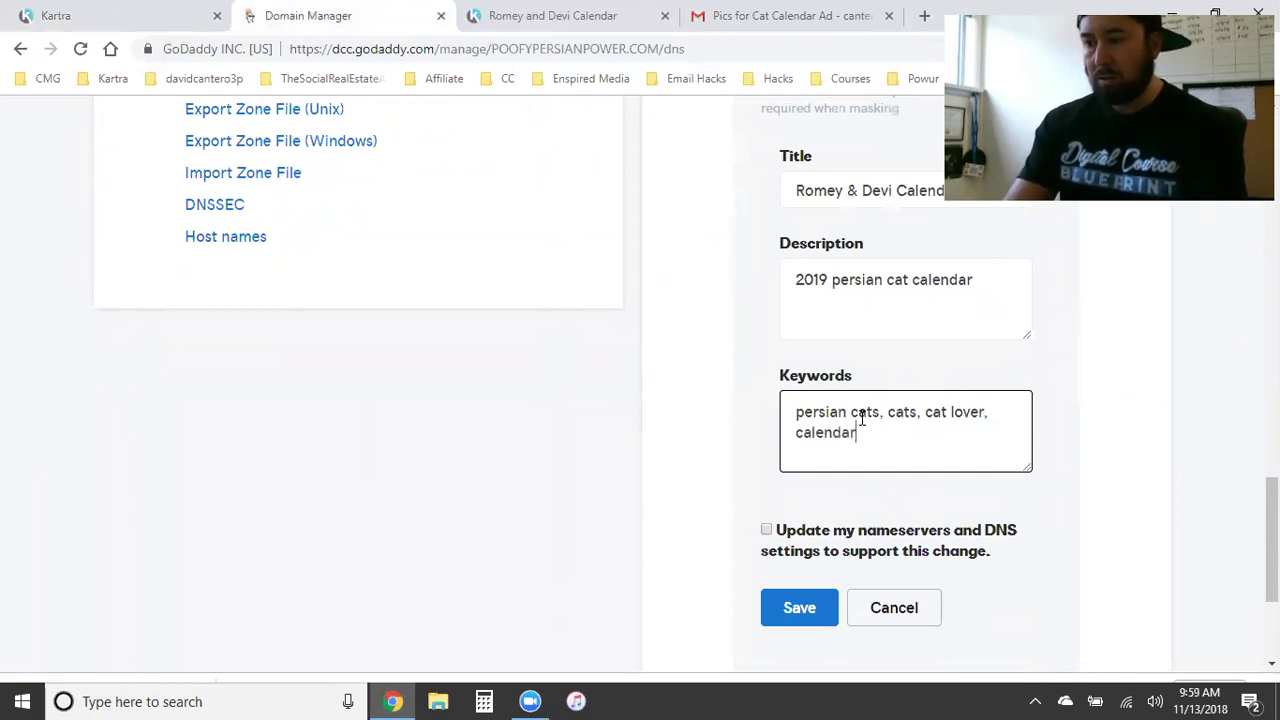
# Step: Allow the nameservers and DNS settings to be updated for this change, and save the domain forwarding
pyautogui.click(767, 531)
pyautogui.scroll(-1, 1098, 536)
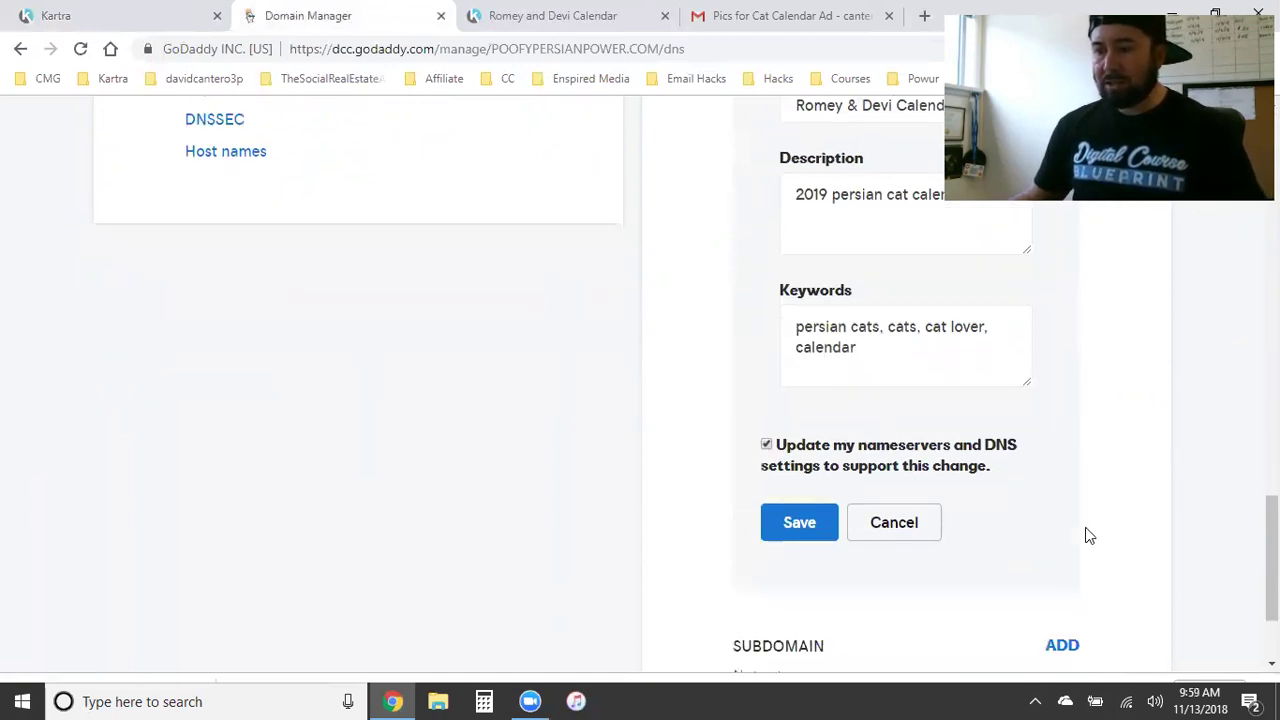
pyautogui.click(797, 514)
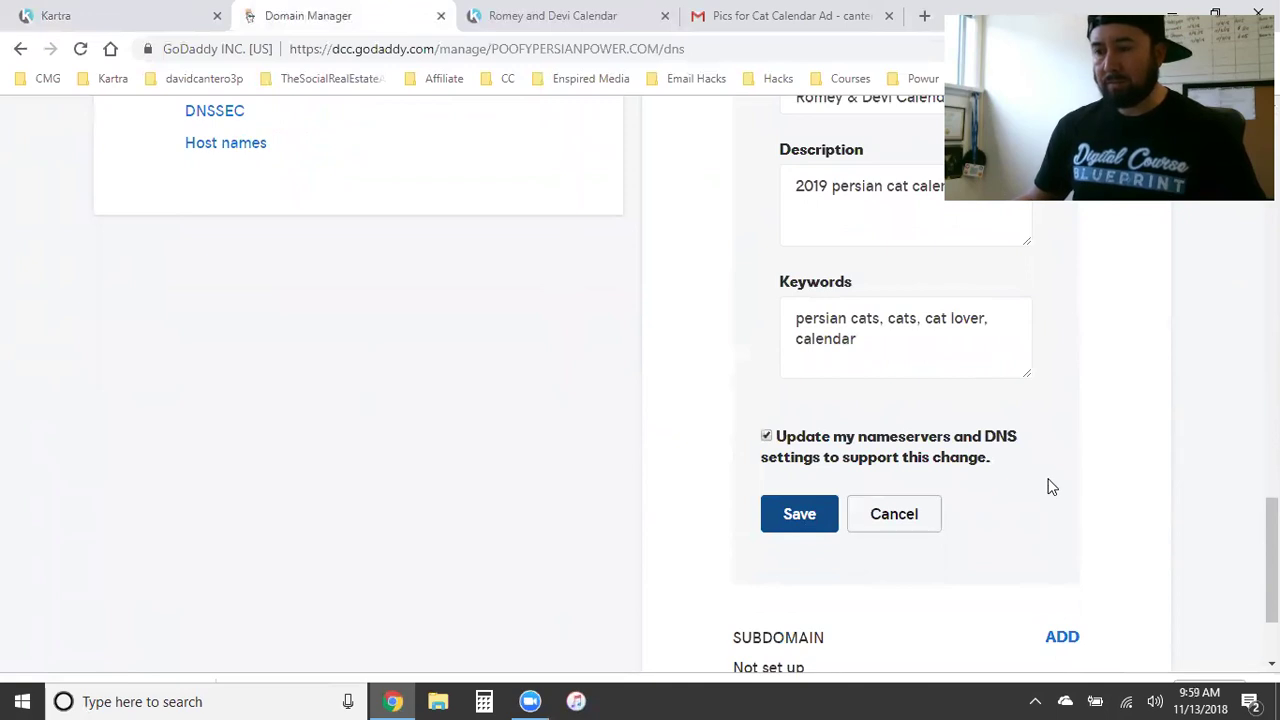
pyautogui.scroll(3, 1040, 505)
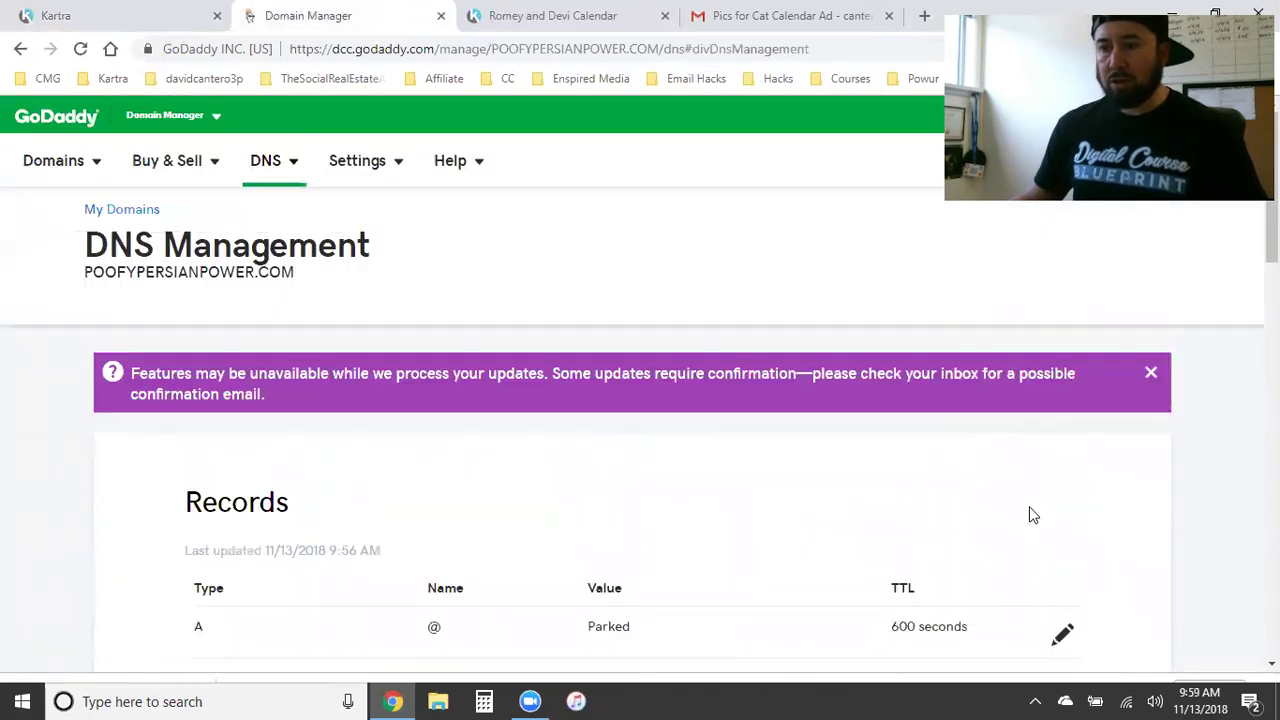
pyautogui.click(124, 24)
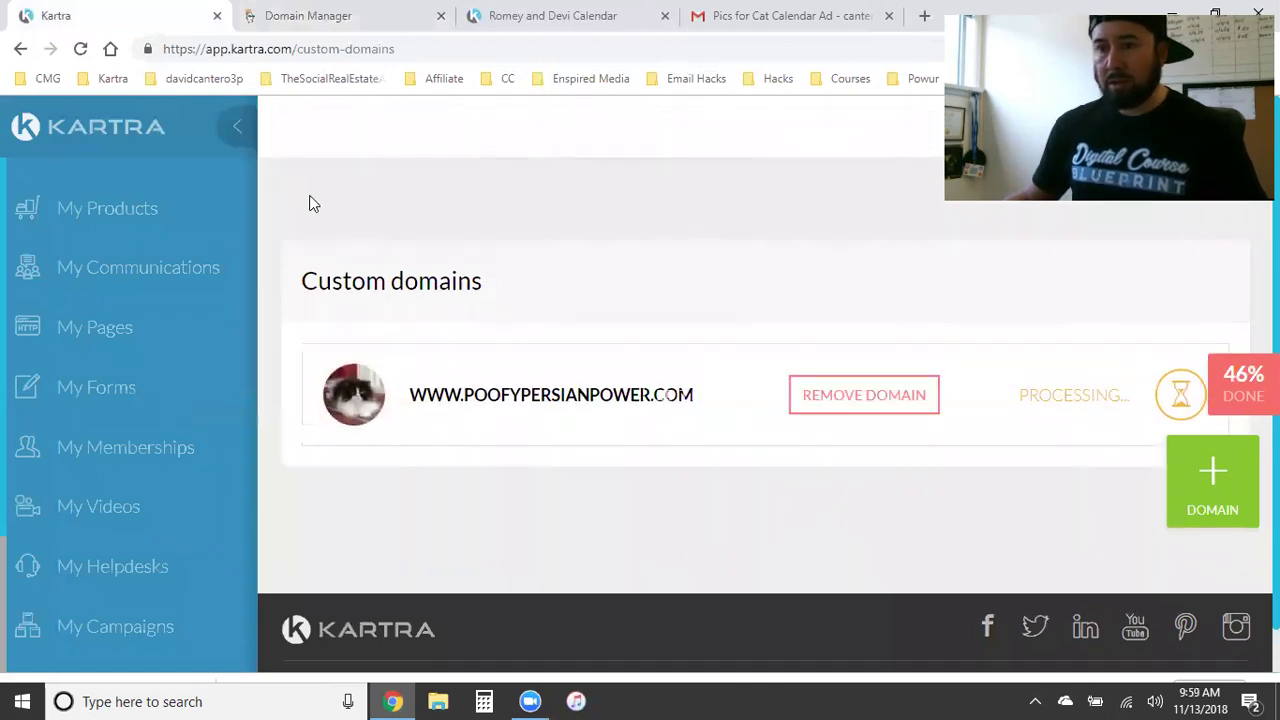
pyautogui.click(81, 50)
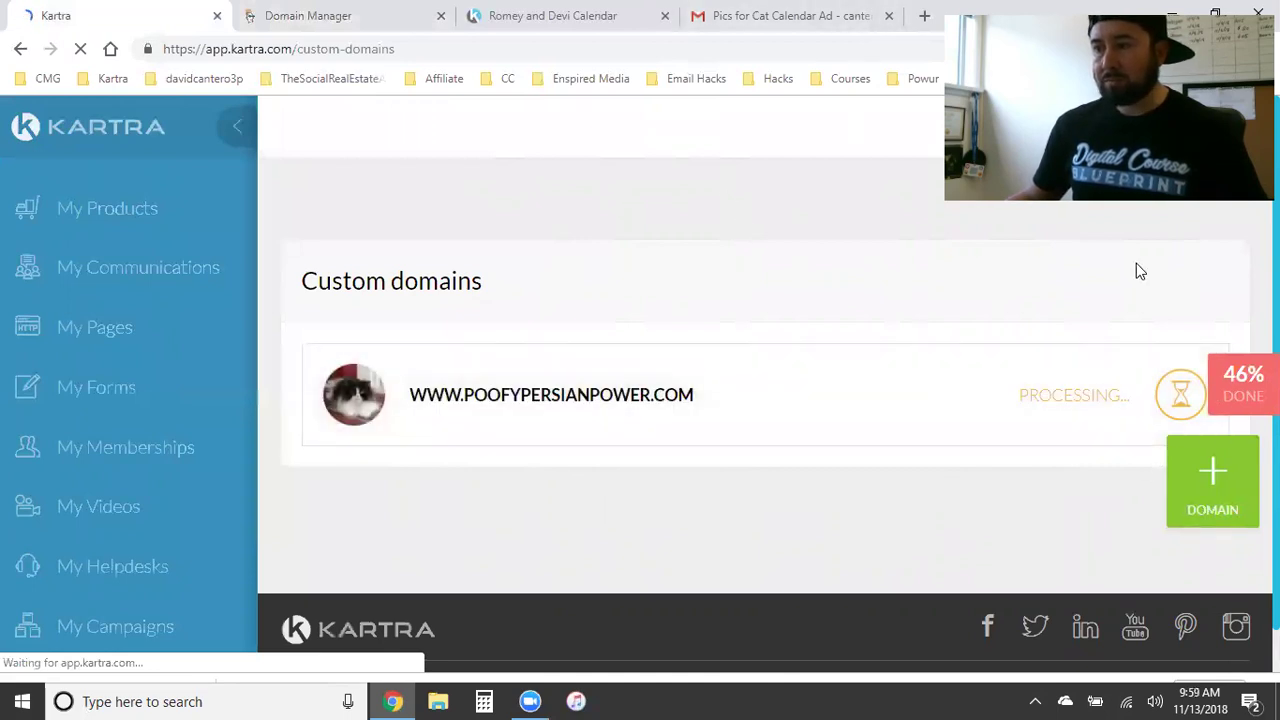
# Step: Sign out of the current Kartra account and log in to the other Kartra account
pyautogui.click(1206, 126)
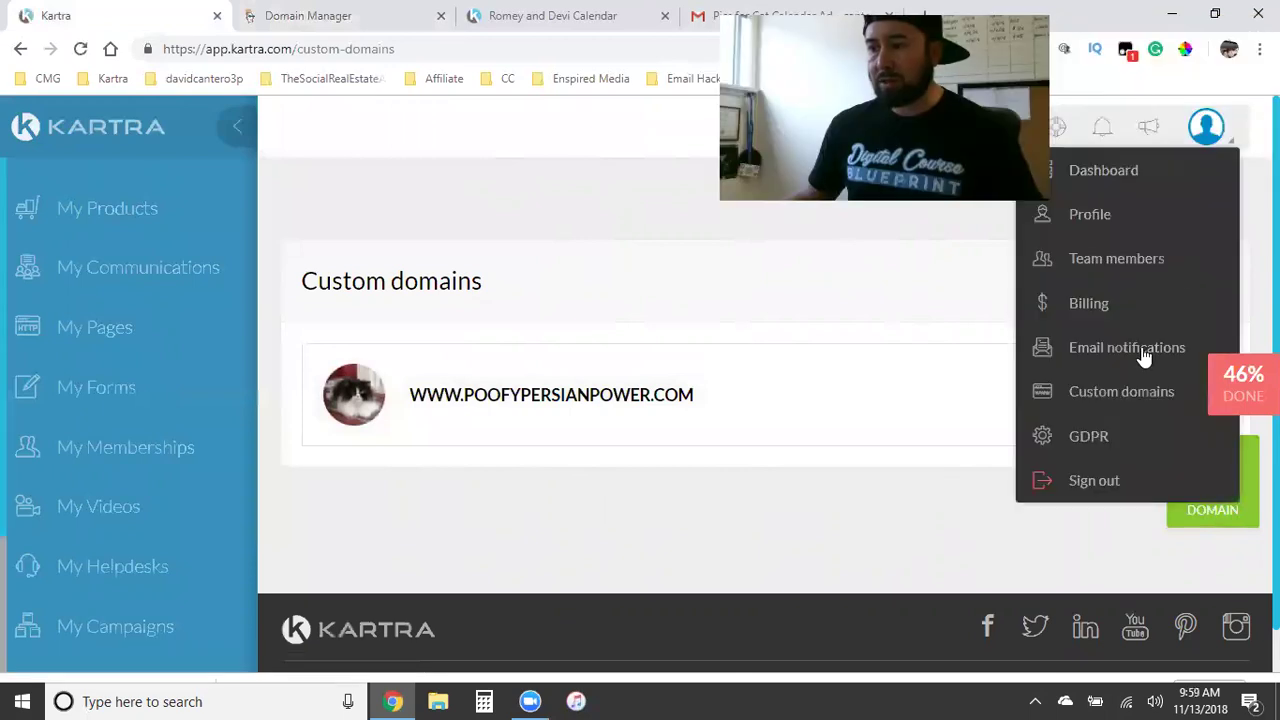
pyautogui.click(1076, 482)
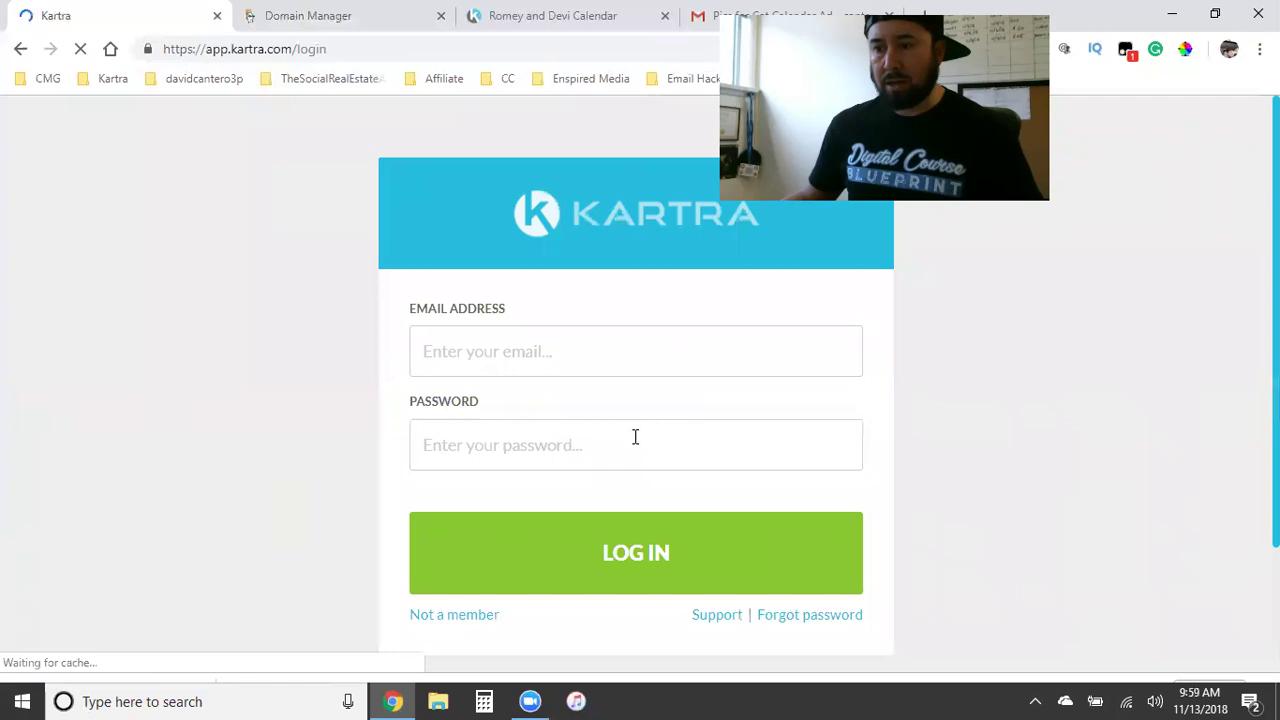
pyautogui.click(560, 562)
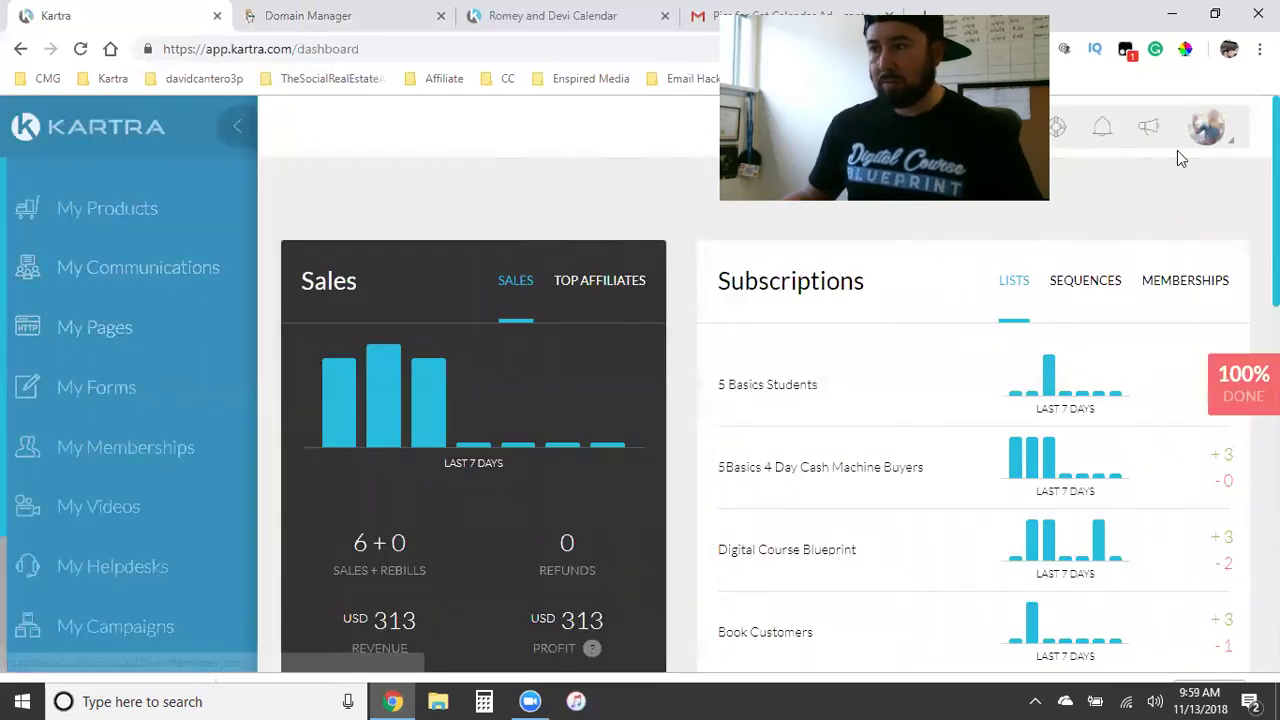
pyautogui.click(1225, 138)
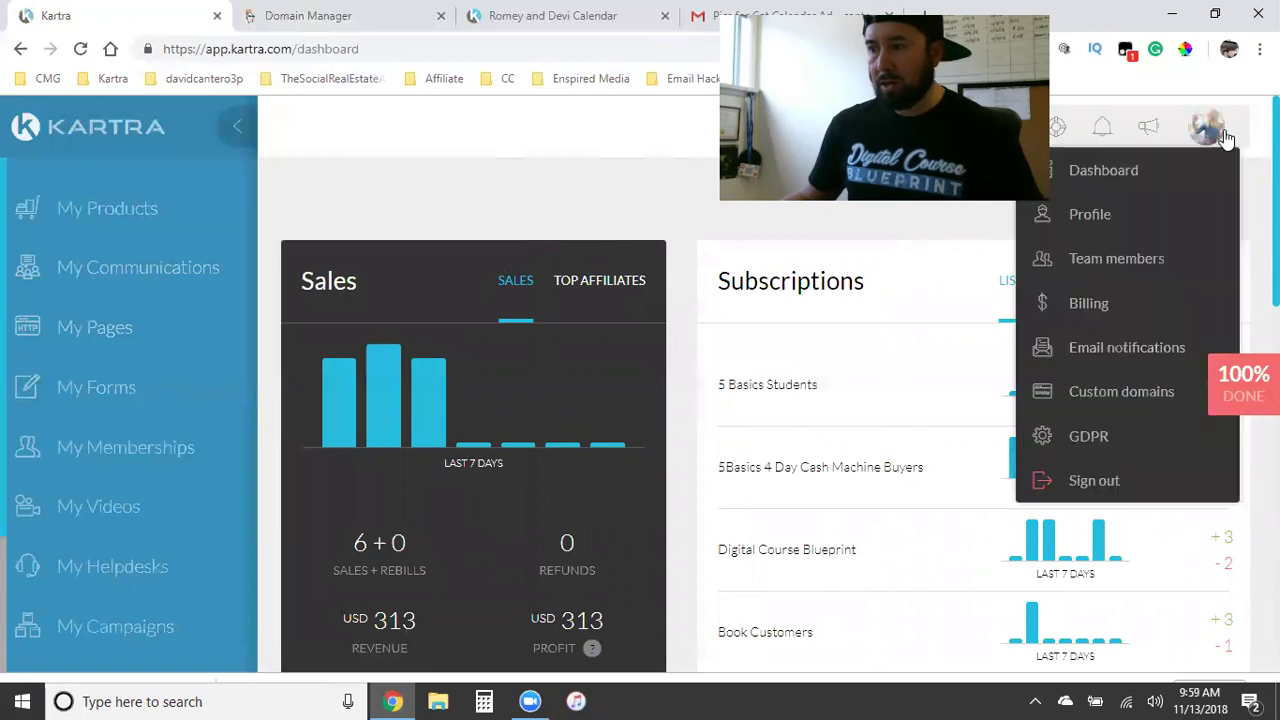
pyautogui.click(1120, 400)
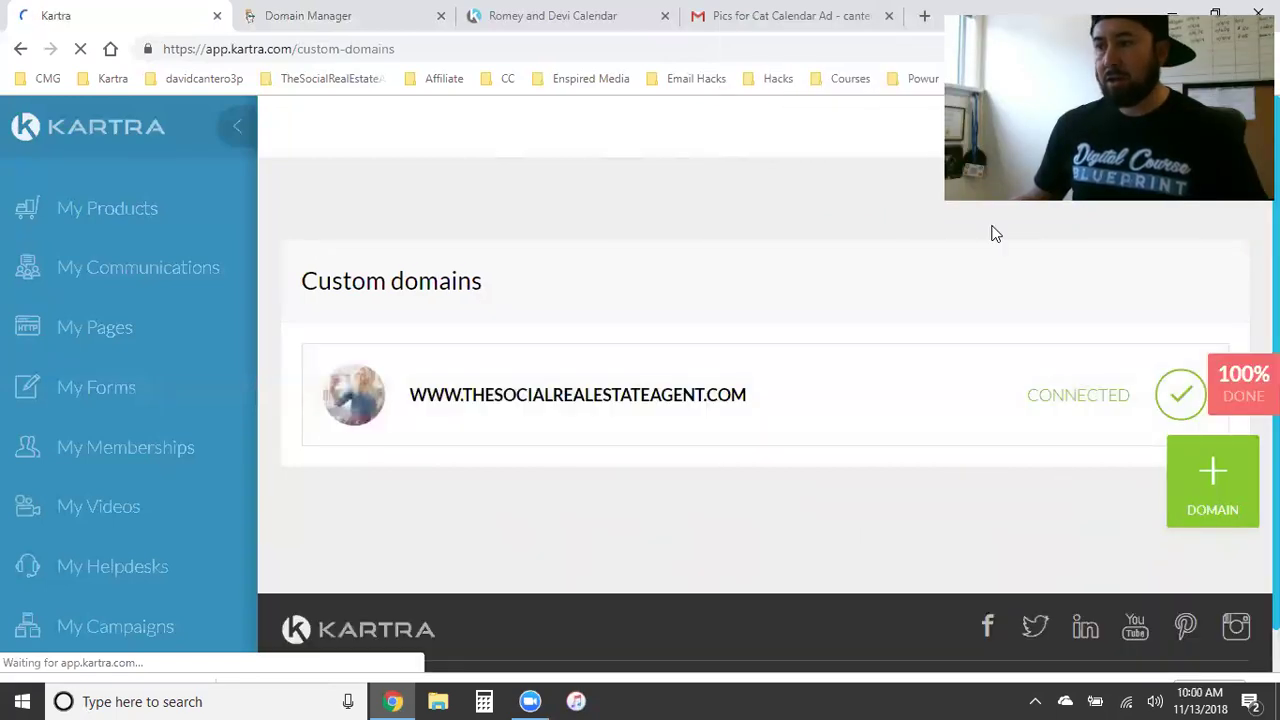
pyautogui.moveTo(1080, 393)
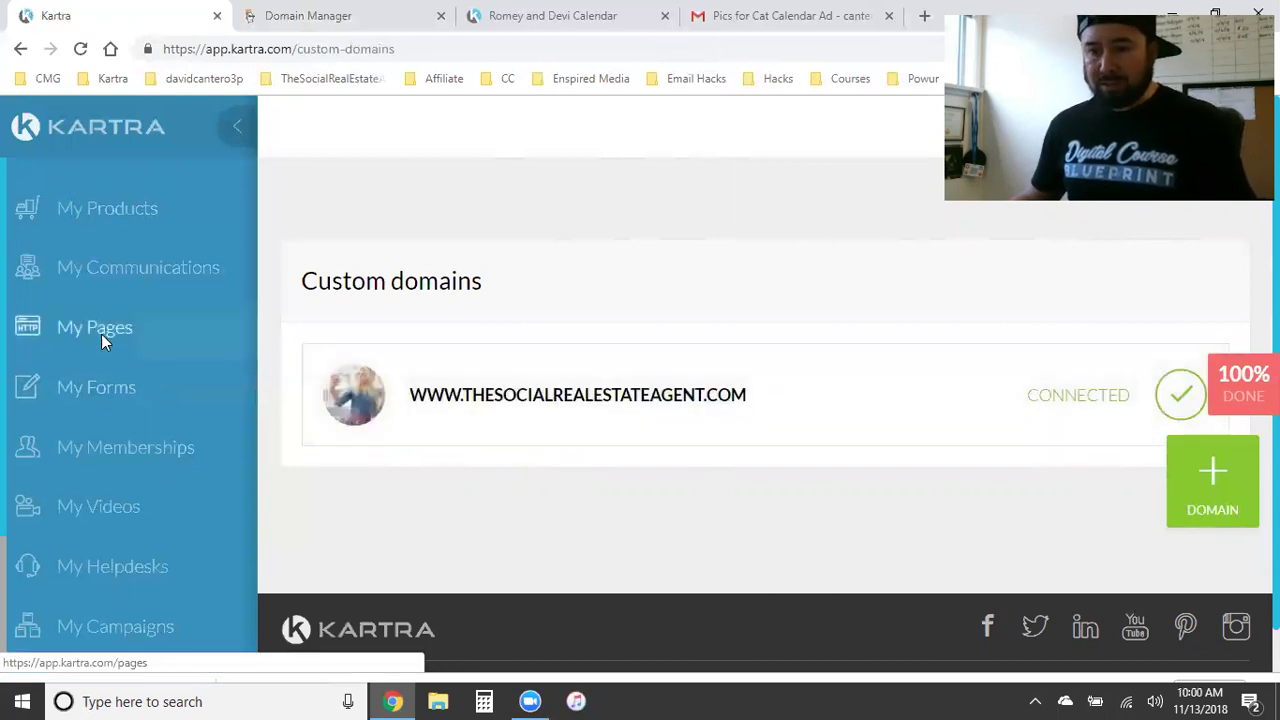
# Step: Open this account's pages list and look through all of its pages
pyautogui.click(103, 335)
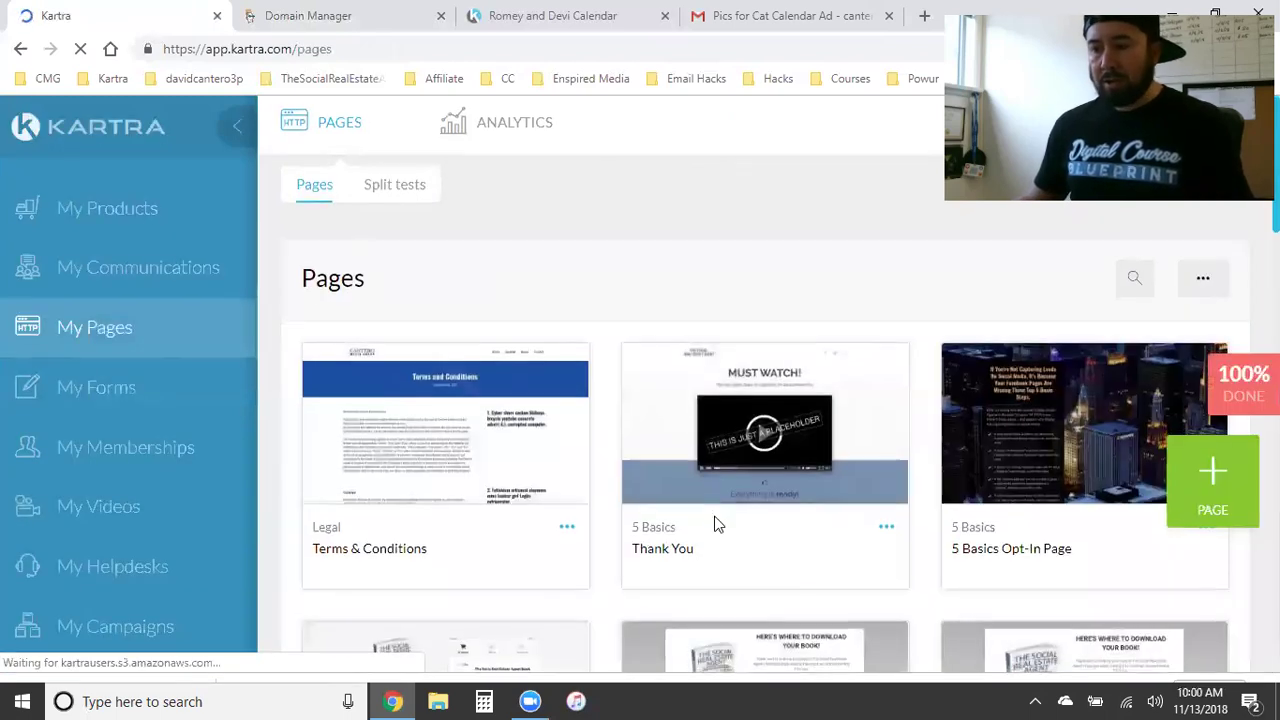
pyautogui.scroll(-4, 712, 520)
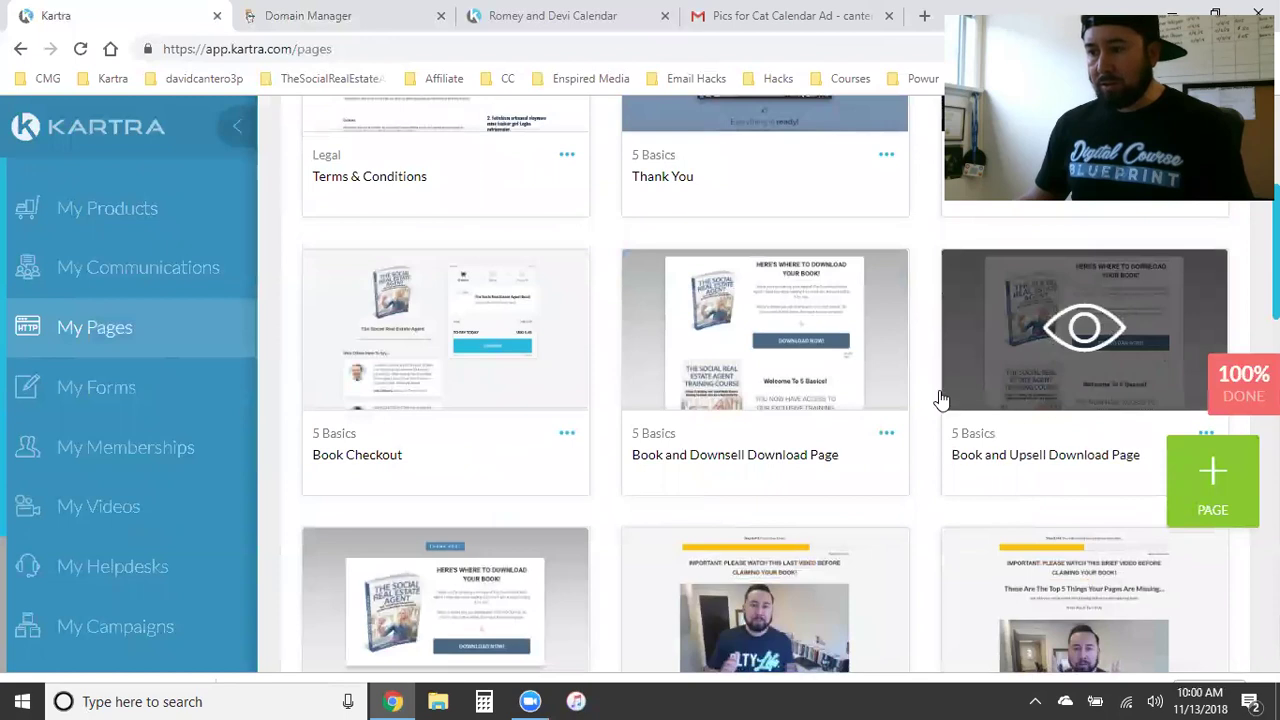
pyautogui.moveTo(1084, 345)
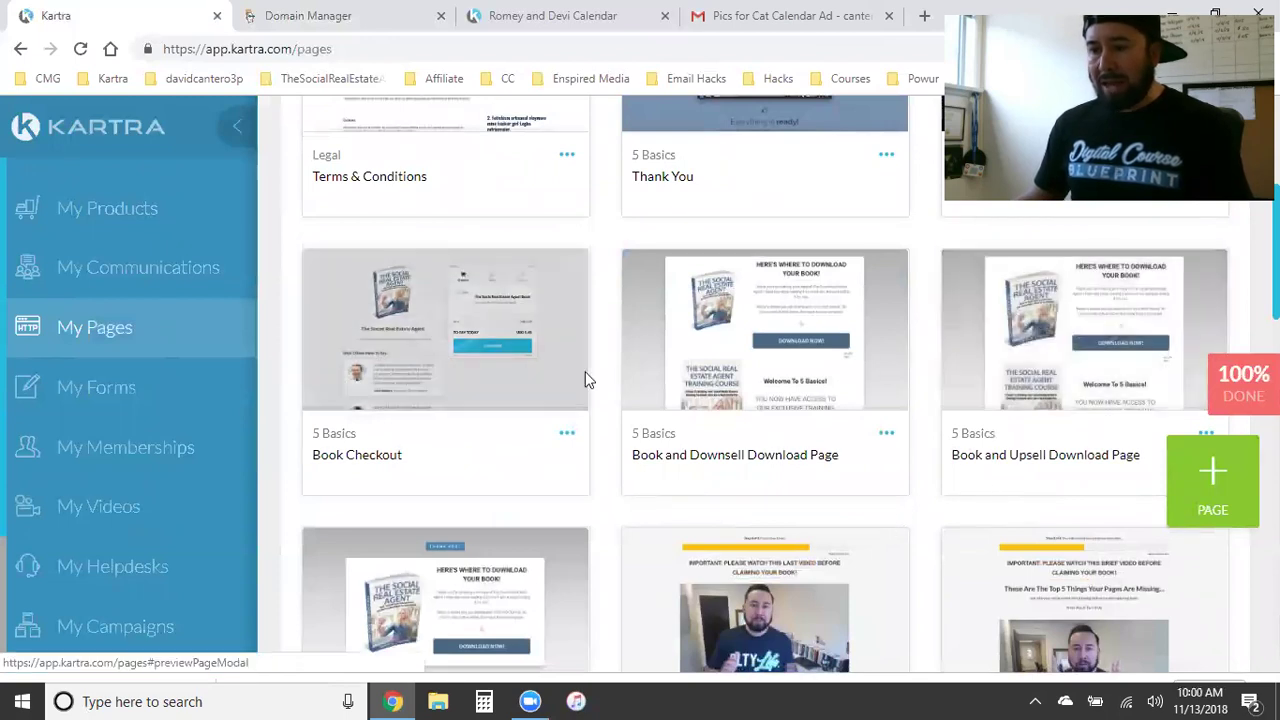
pyautogui.scroll(-6, 563, 444)
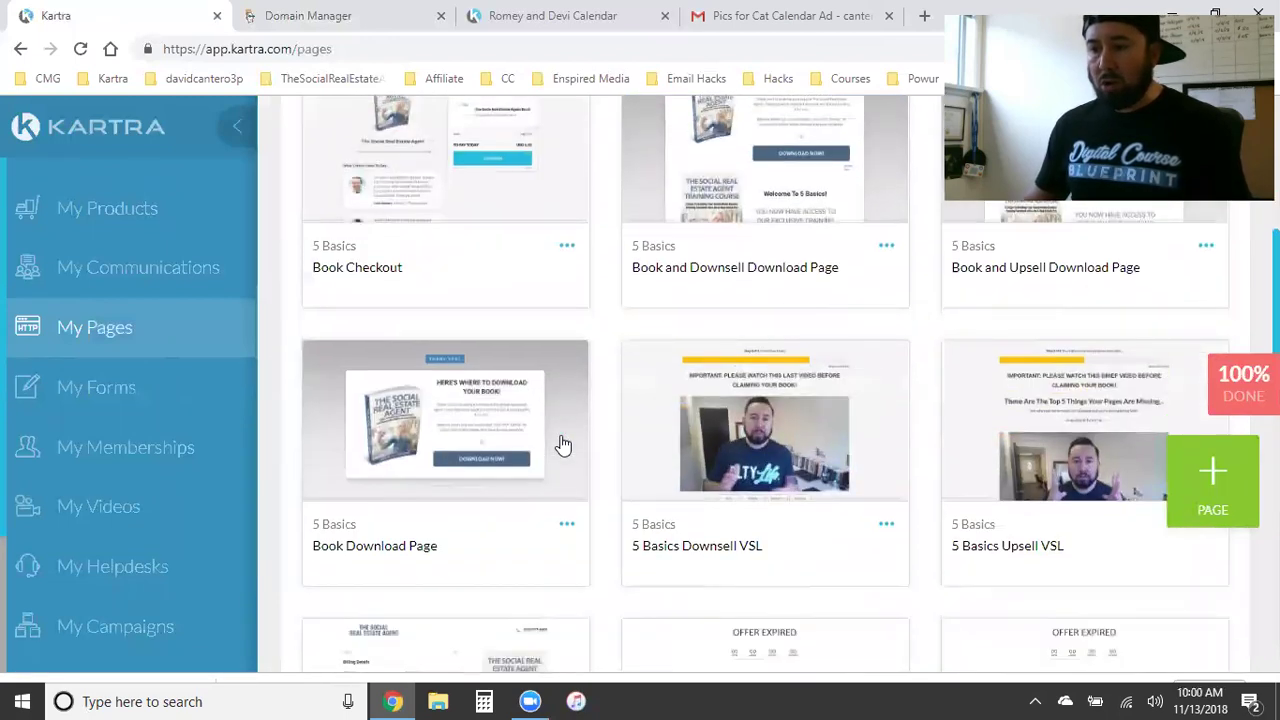
pyautogui.scroll(-3, 563, 444)
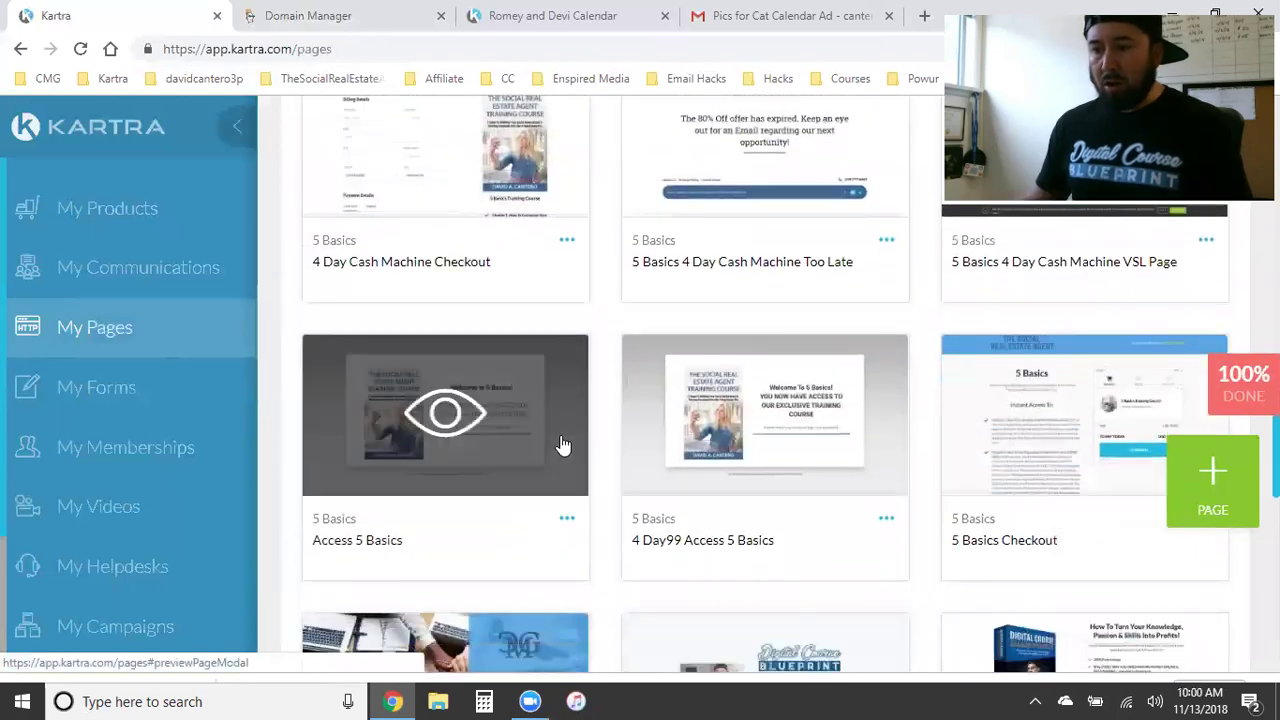
pyautogui.scroll(-3, 563, 444)
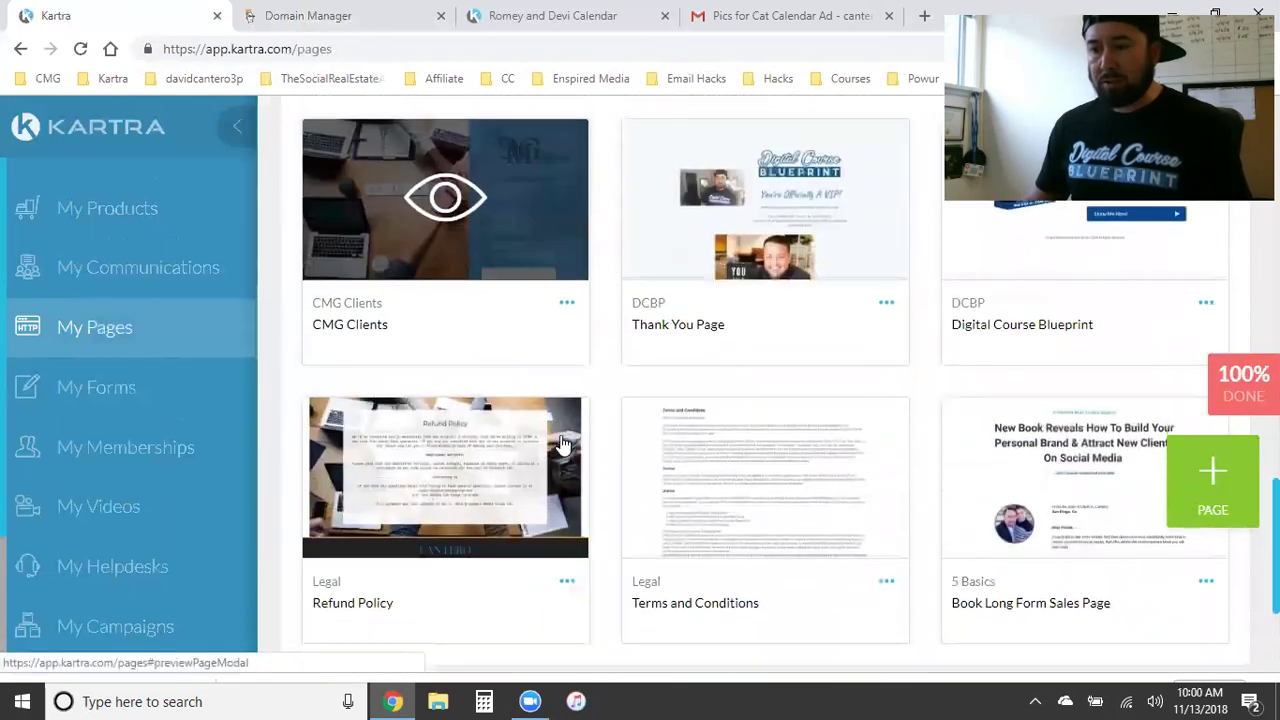
pyautogui.scroll(-7, 563, 444)
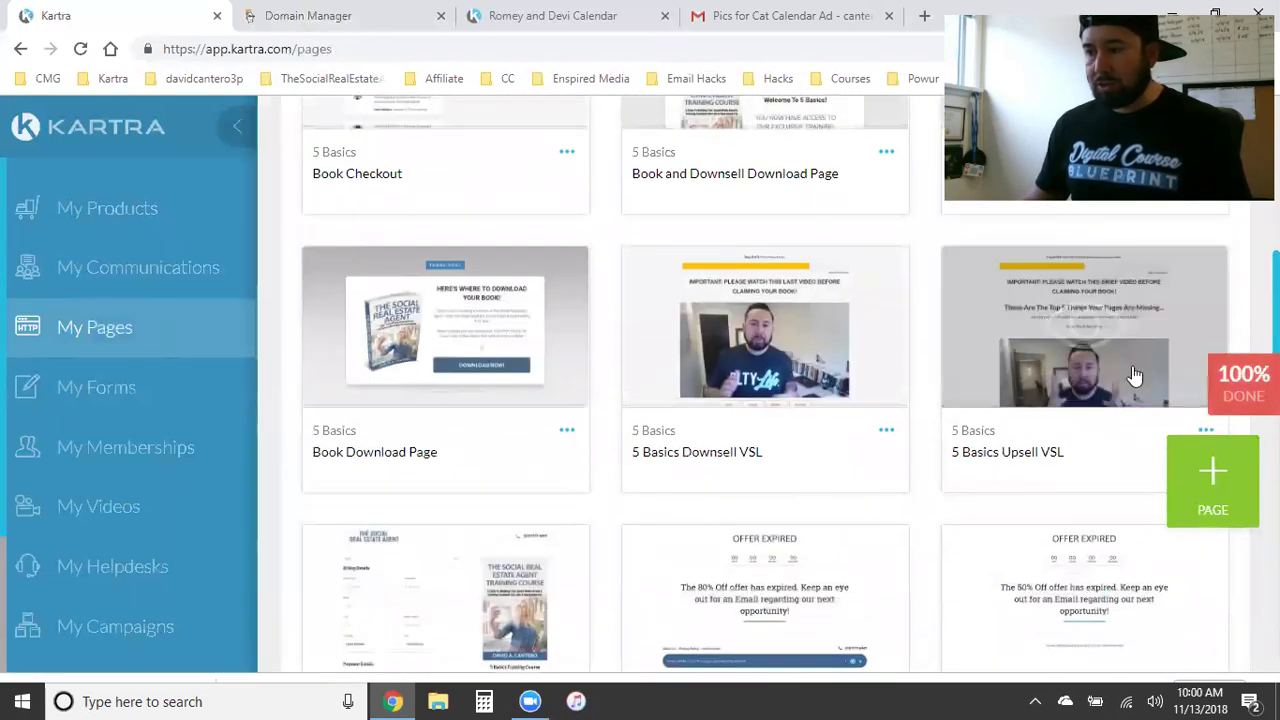
# Step: Open the direct link of the 5 Basics Upsell VSL page in edit mode and examine its custom domain and page name
pyautogui.click(1205, 432)
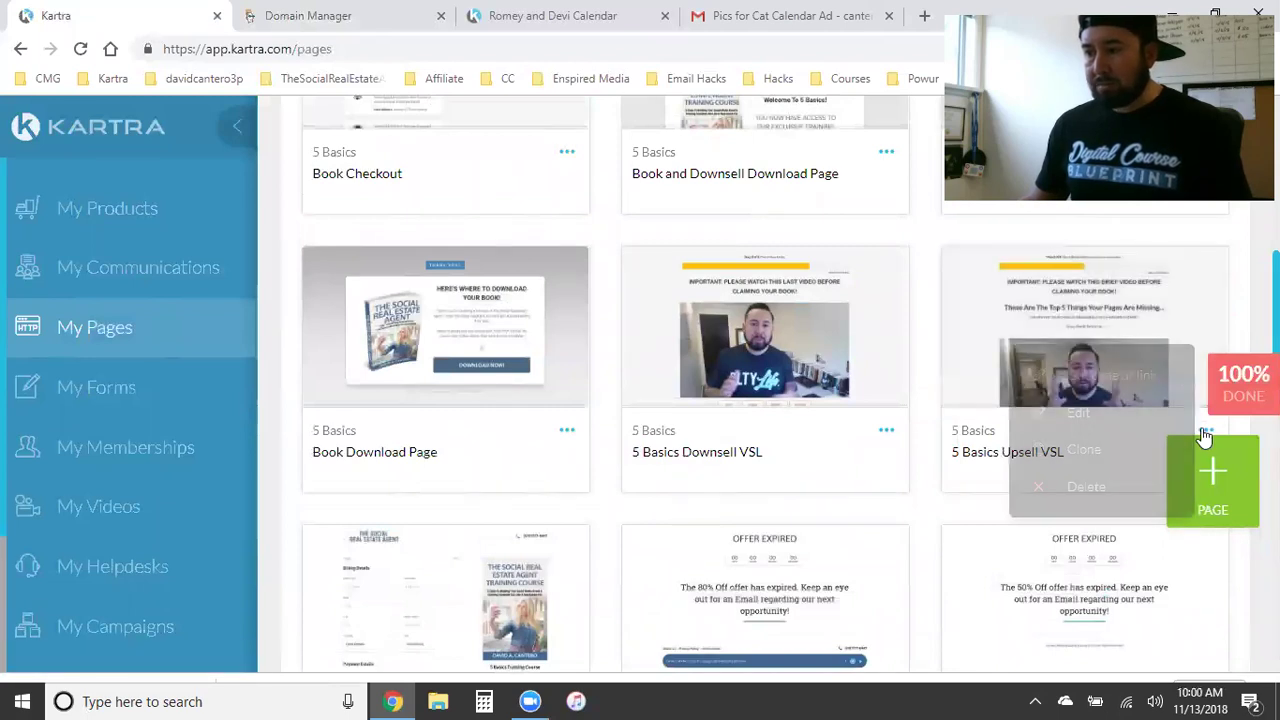
pyautogui.click(1100, 377)
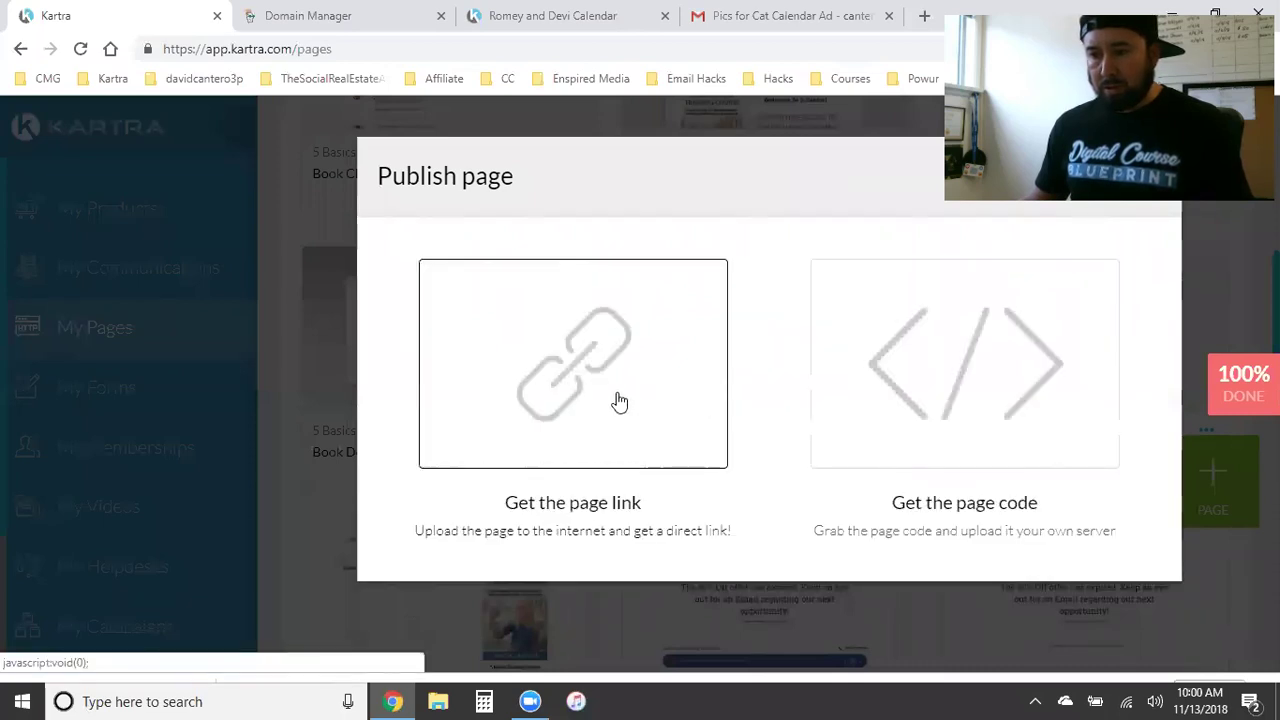
pyautogui.click(537, 380)
pyautogui.scroll(-1, 800, 470)
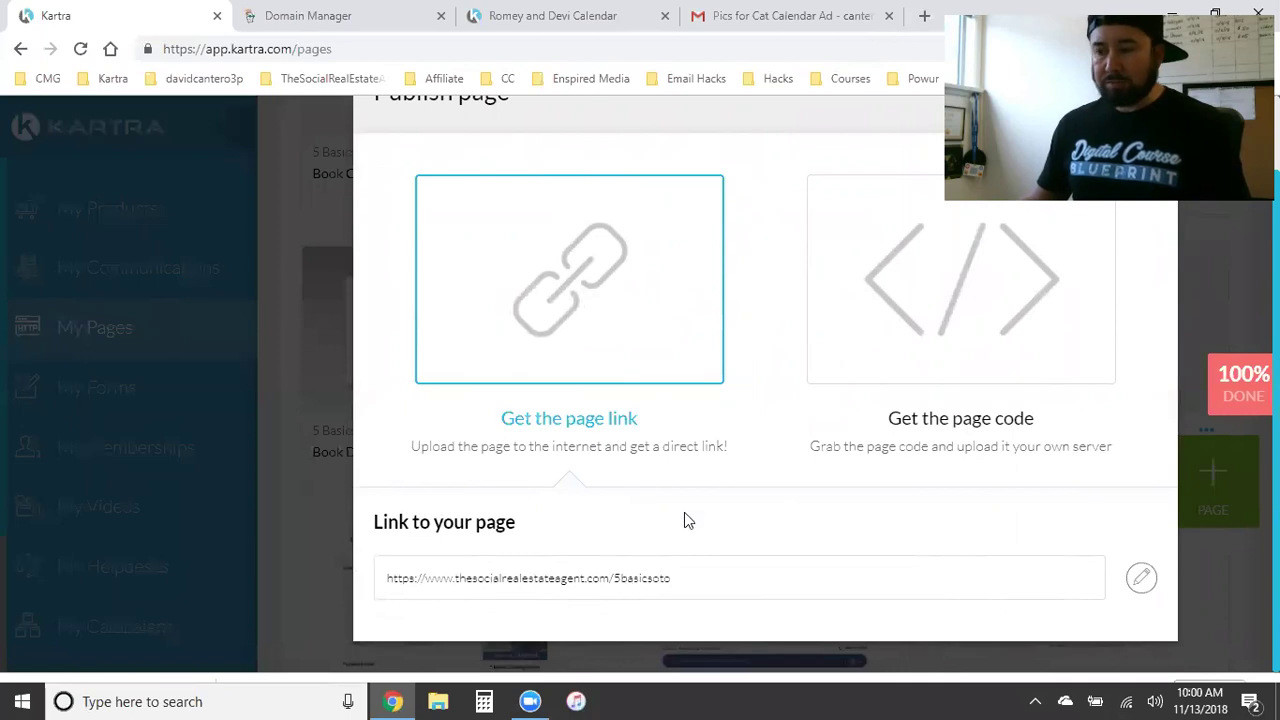
pyautogui.click(1138, 580)
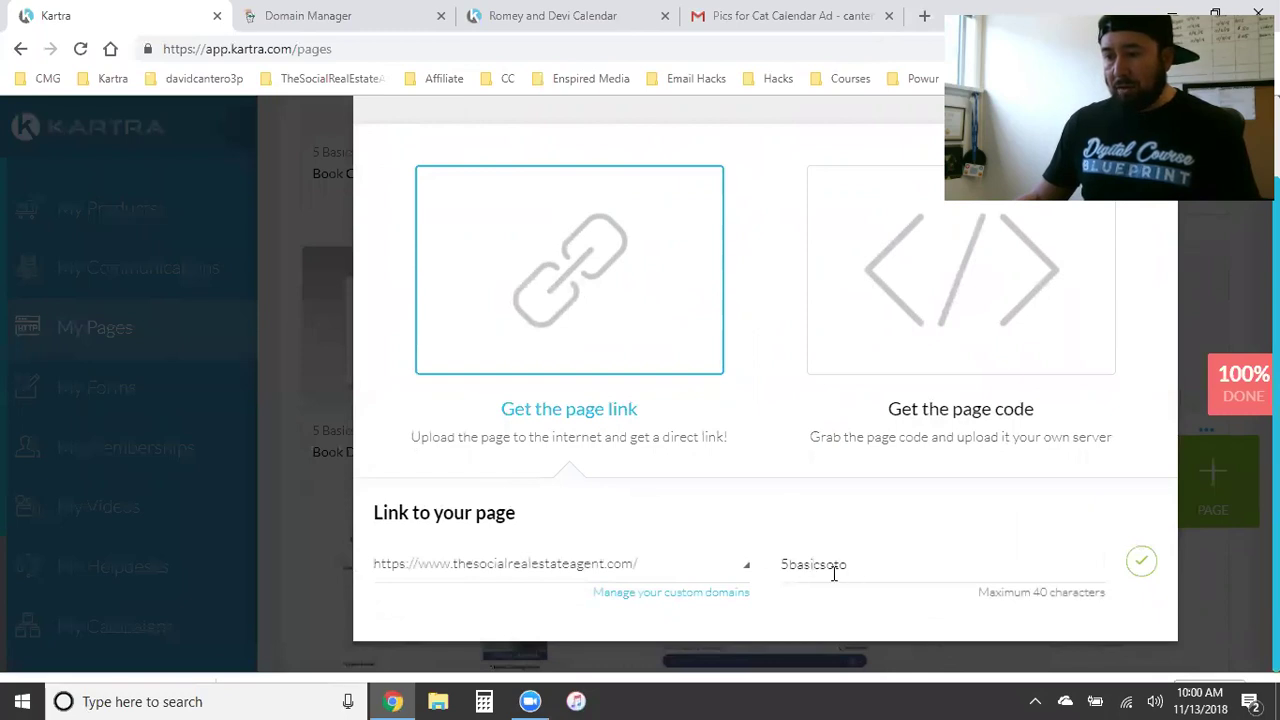
pyautogui.doubleClick(800, 567)
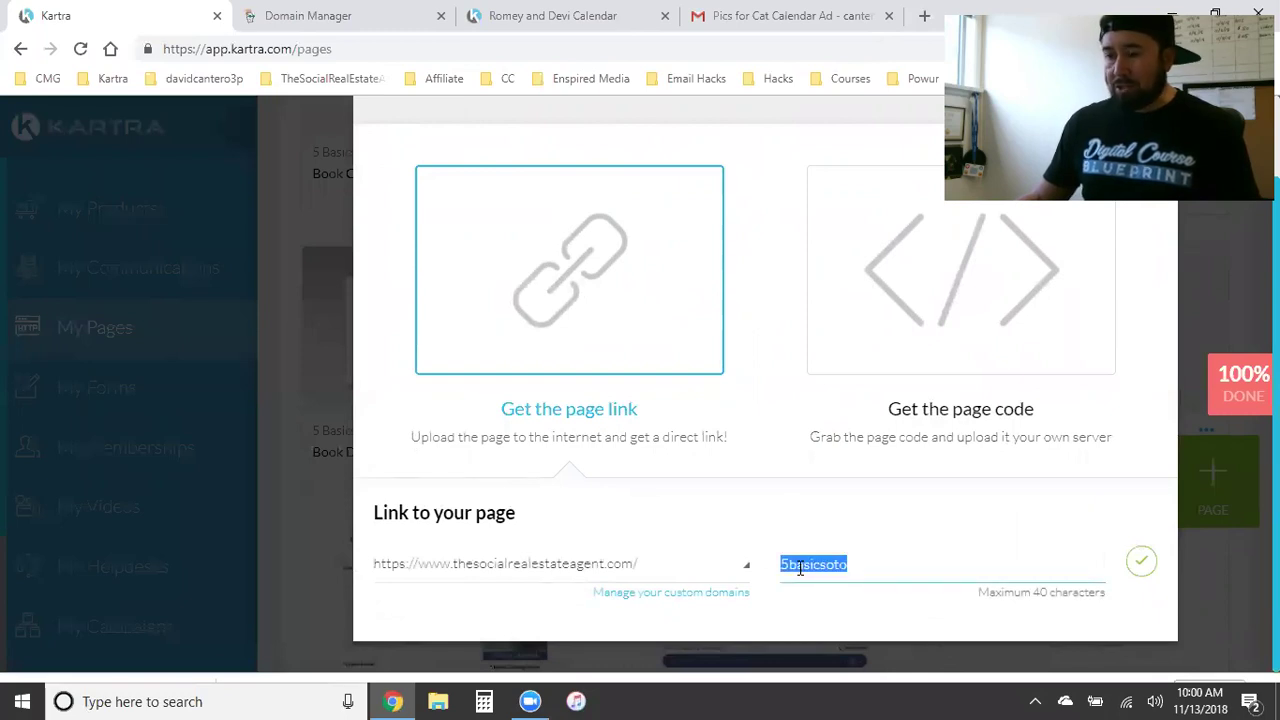
pyautogui.click(800, 605)
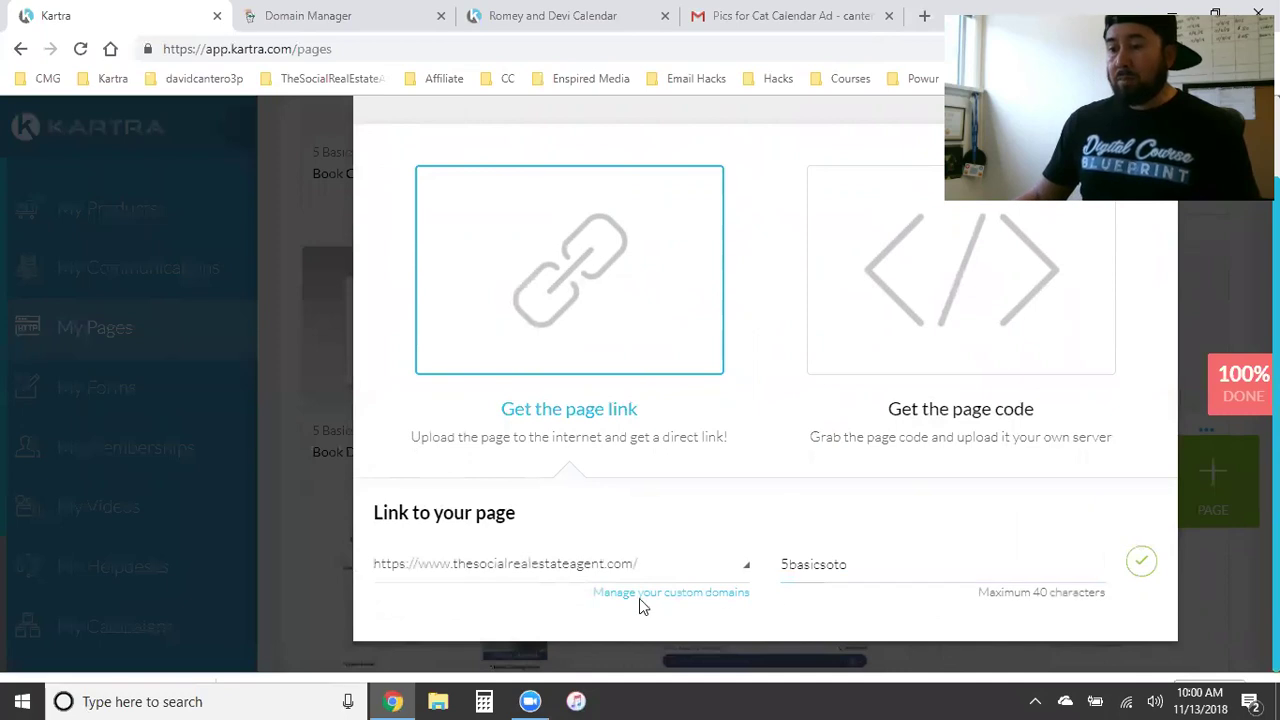
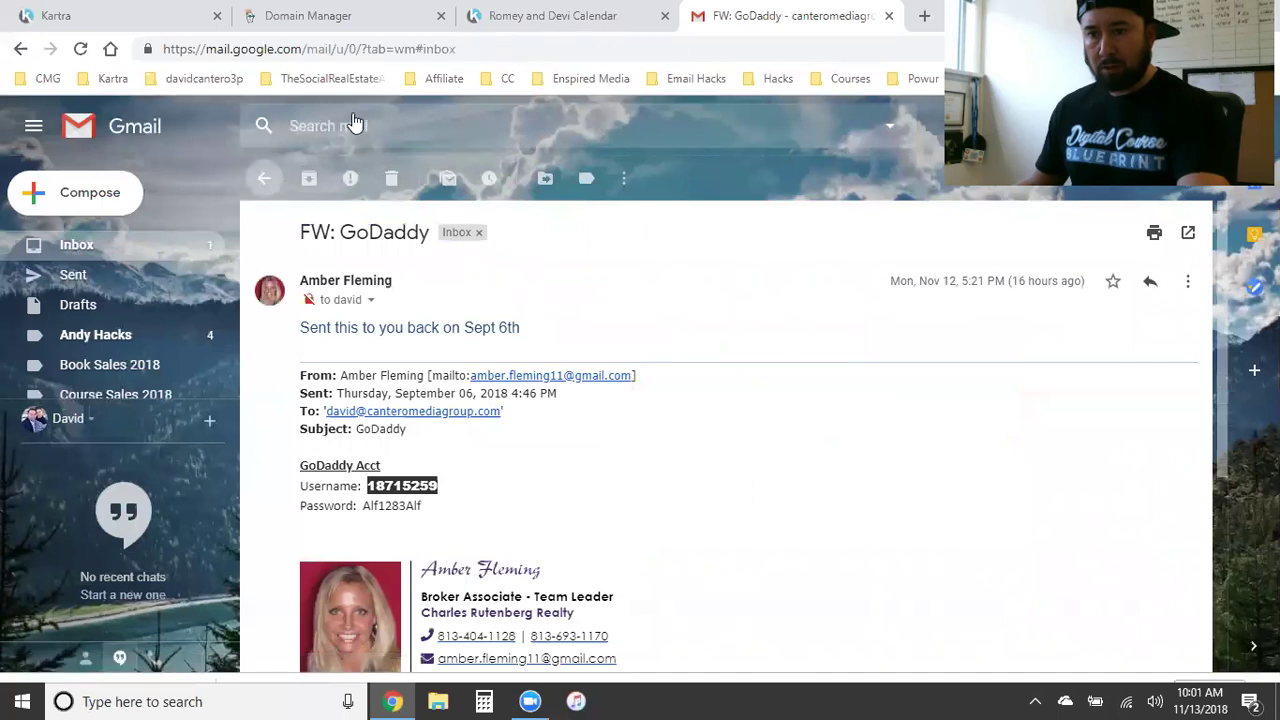
# Step: Search Gmail for the client's messages, including those in Trash, and open the "Kartra & GoDaddy info" email
pyautogui.write('amber')
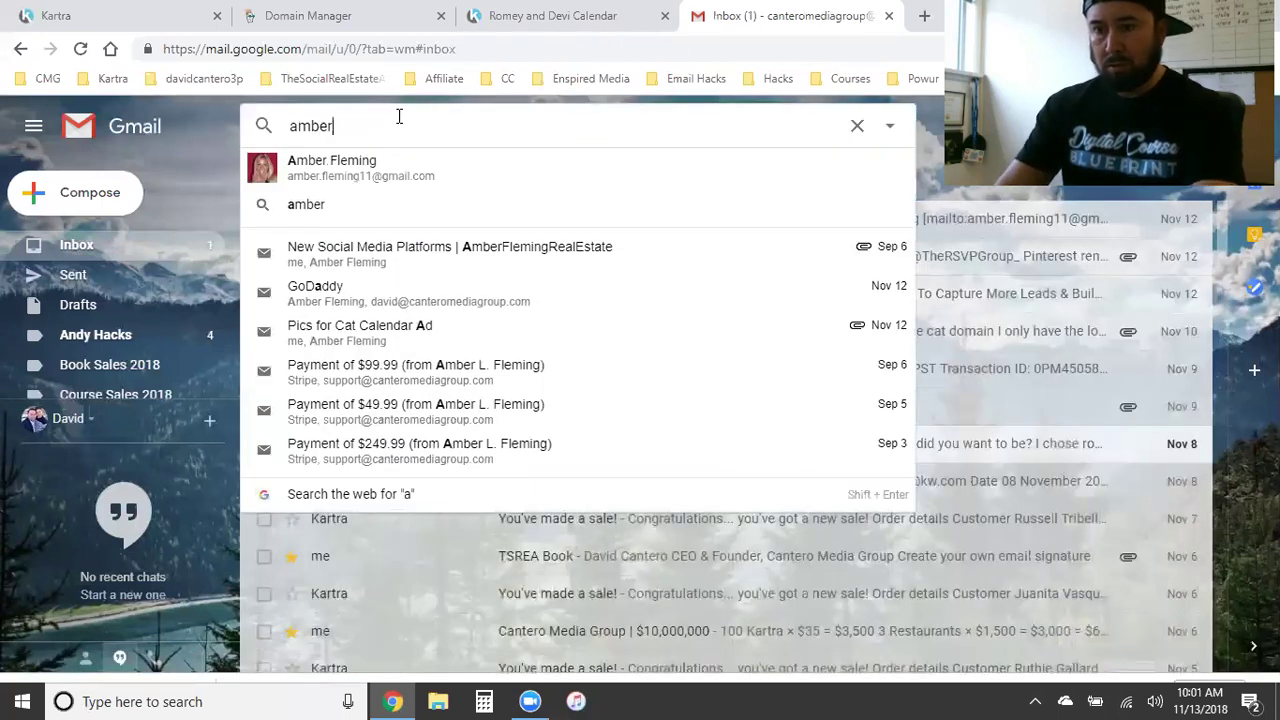
pyautogui.click(391, 158)
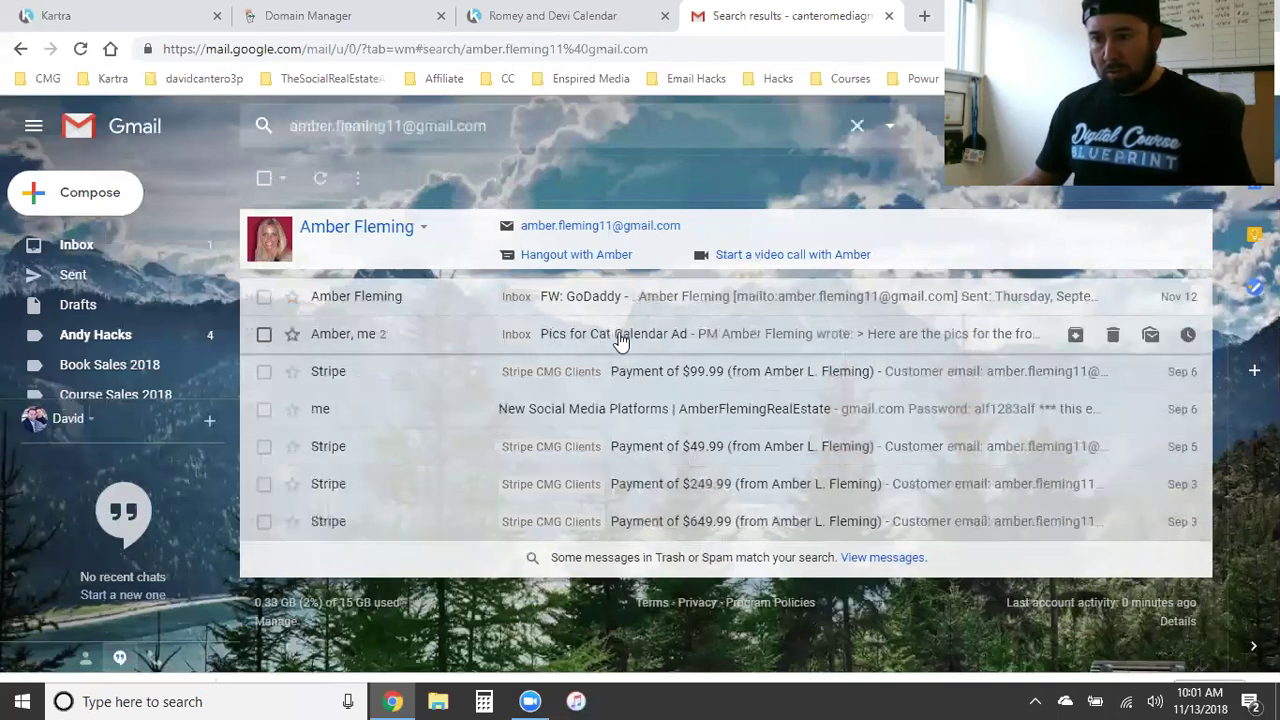
pyautogui.click(620, 340)
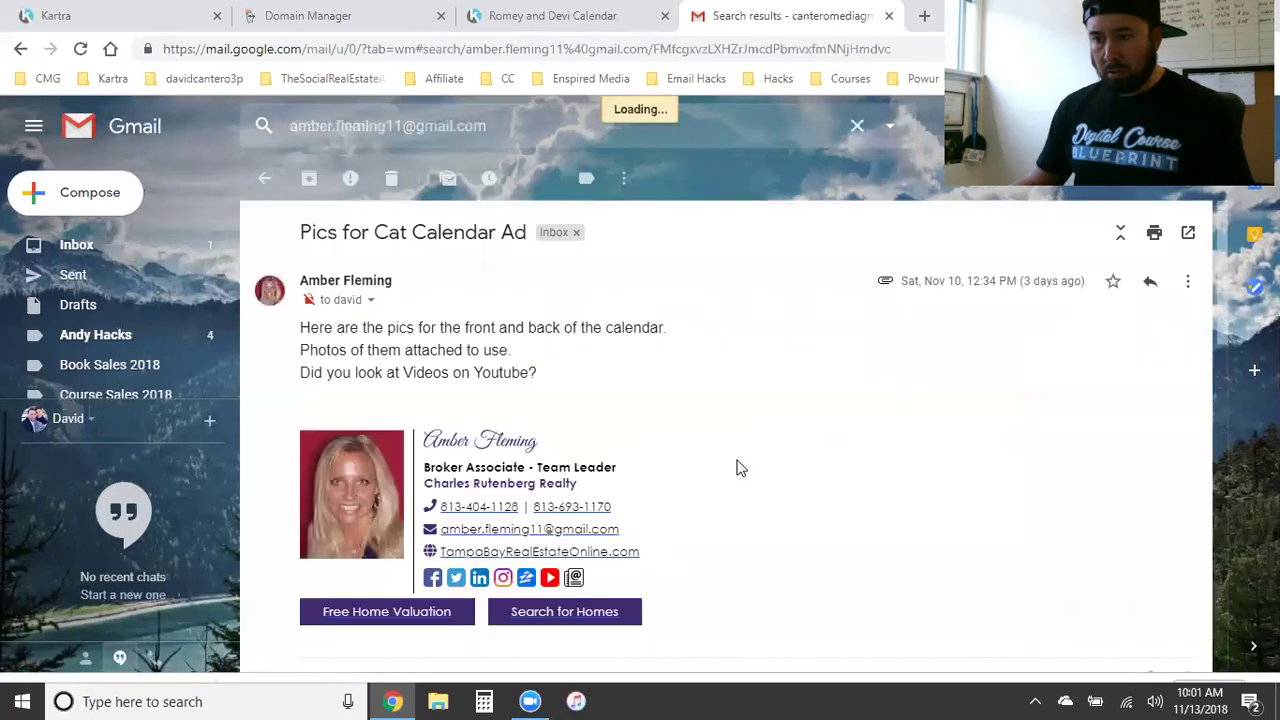
pyautogui.click(18, 50)
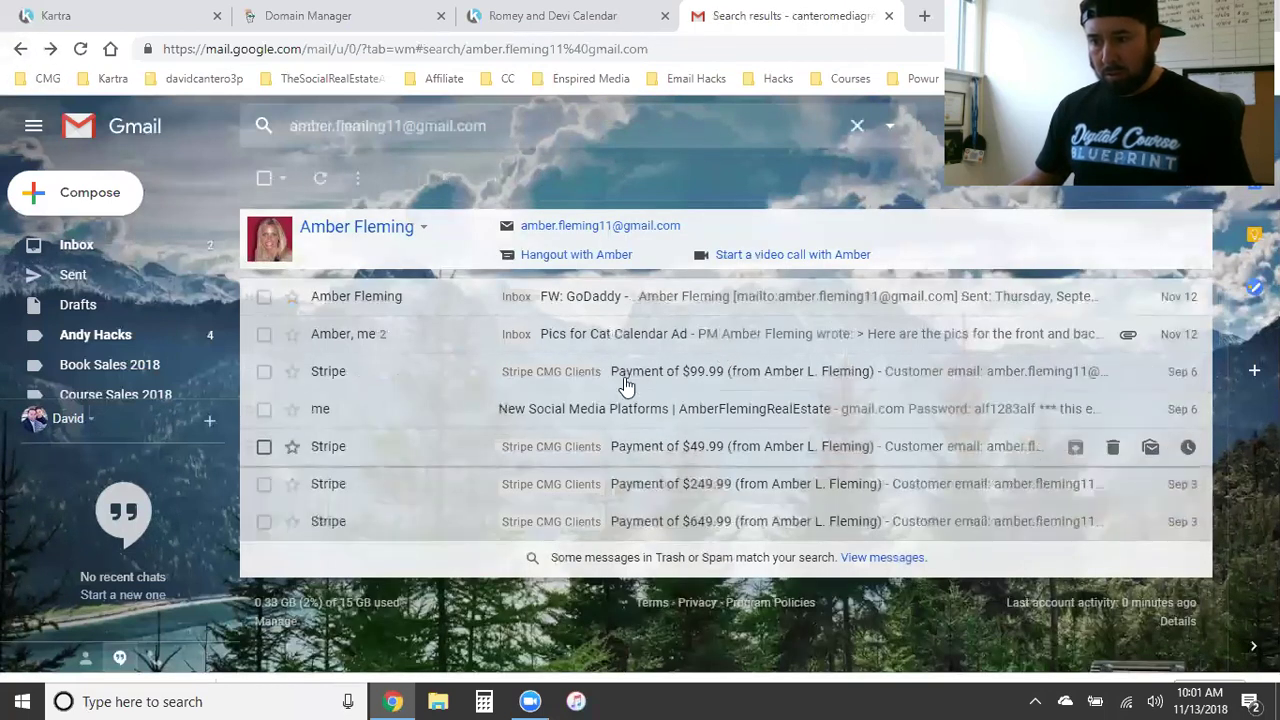
pyautogui.click(881, 562)
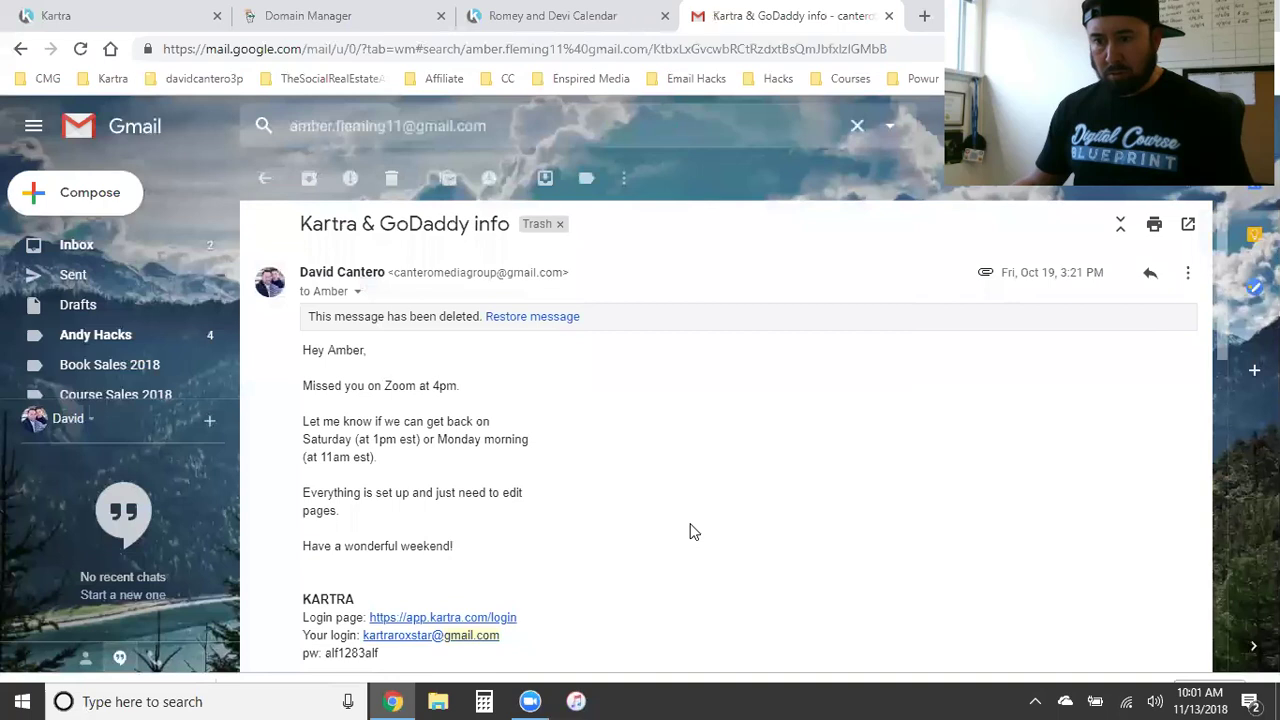
# Step: Copy the Kartra login email address from the account details in this message
pyautogui.scroll(-2, 515, 542)
pyautogui.moveTo(501, 551); pyautogui.dragTo(358, 553)
pyautogui.rightClick(374, 551)
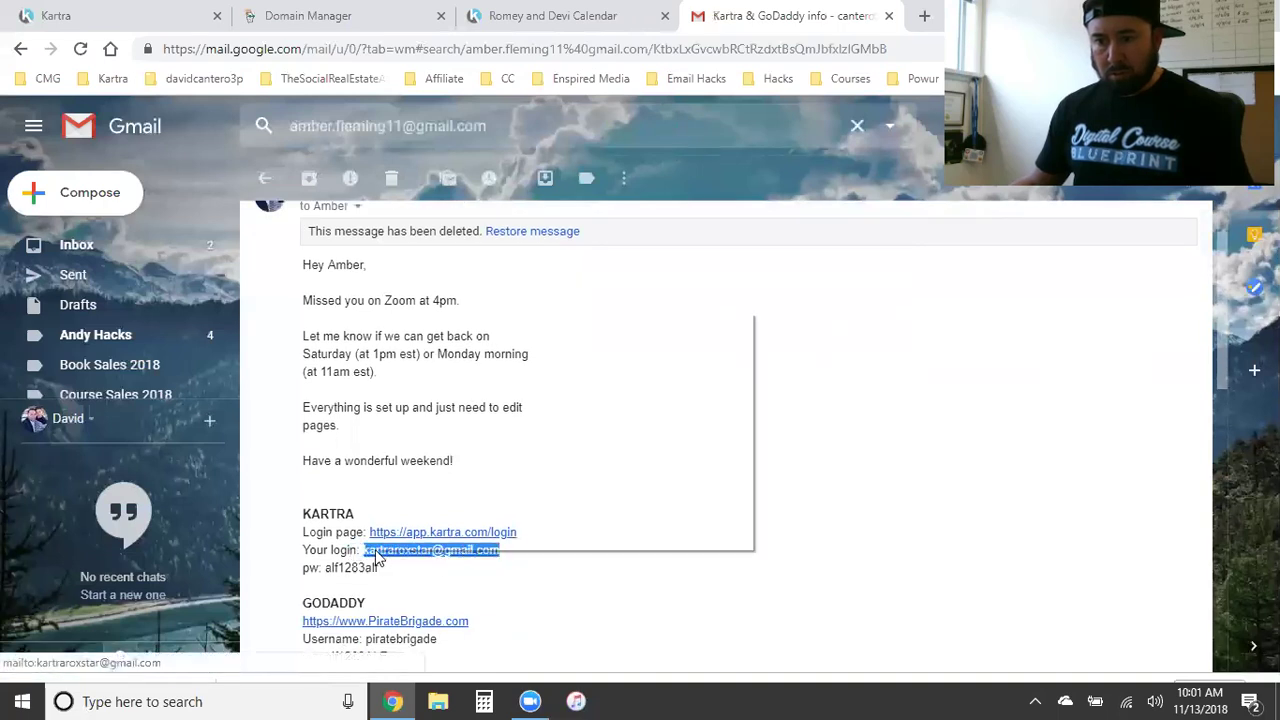
pyautogui.click(430, 466)
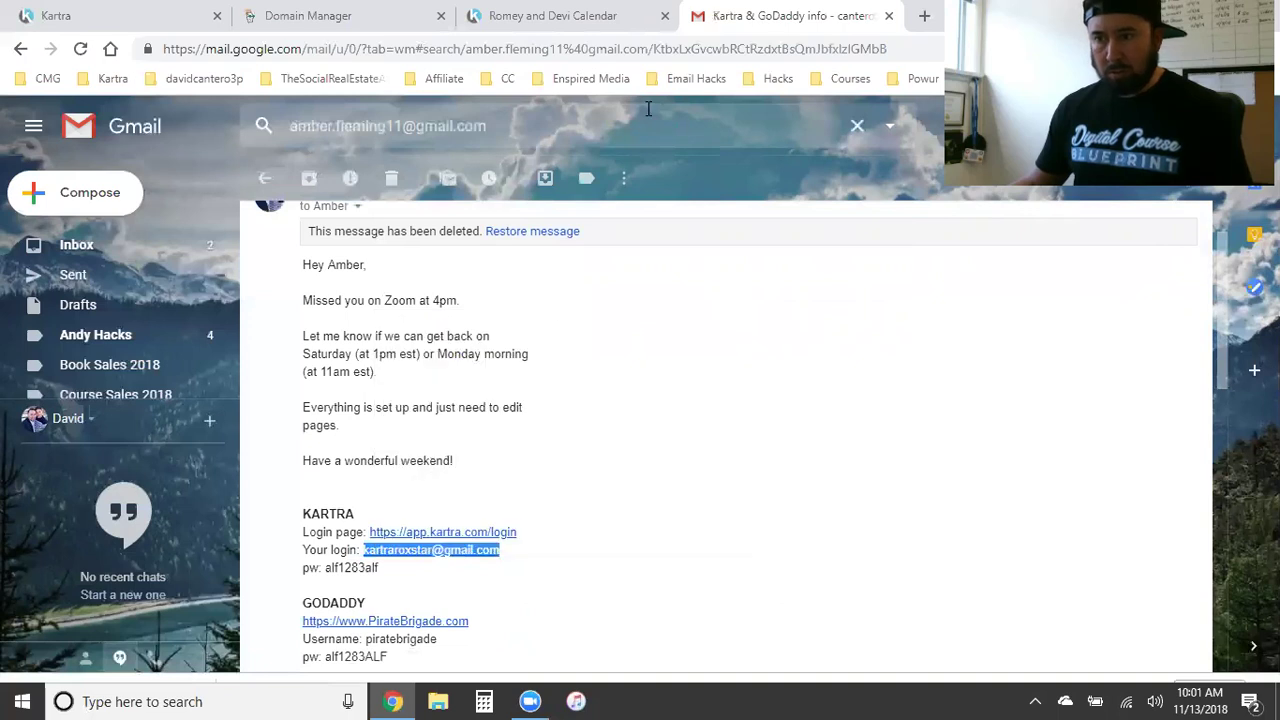
# Step: Switch to the Kartra login page, paste the client's login email, enter the account password, and log in
pyautogui.click(586, 15)
pyautogui.click(320, 15)
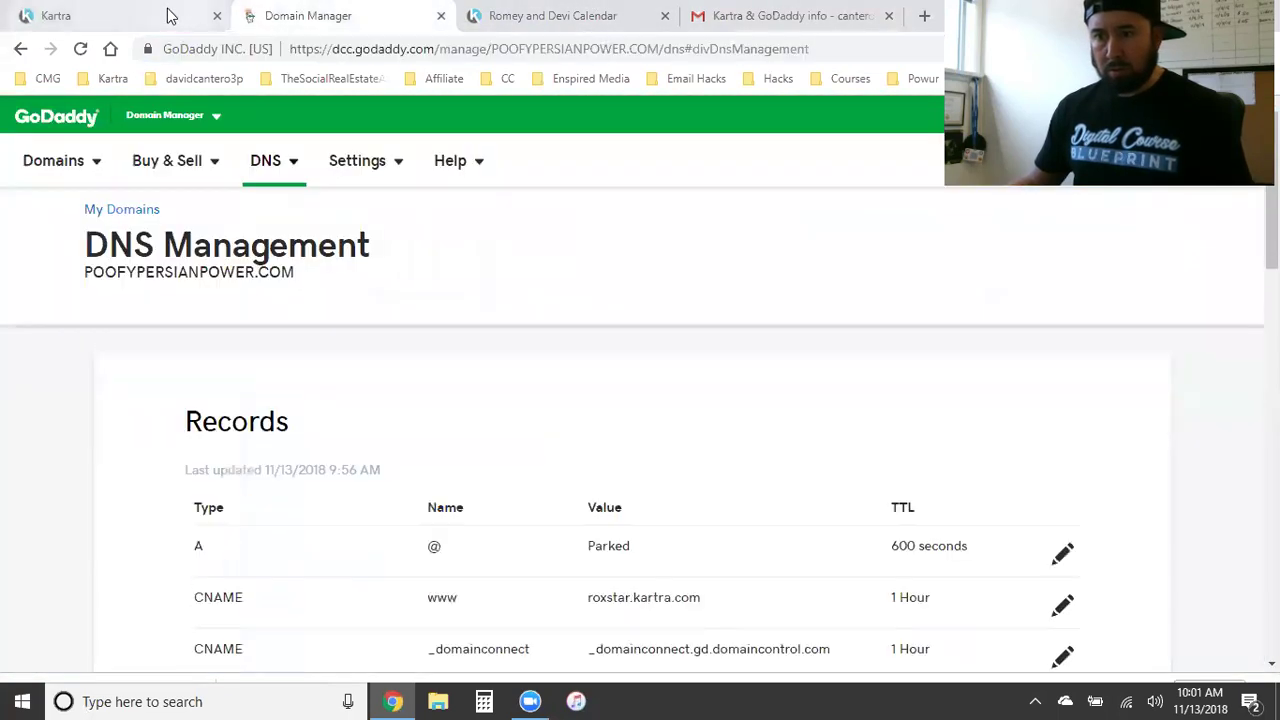
pyautogui.click(166, 15)
pyautogui.rightClick(463, 360)
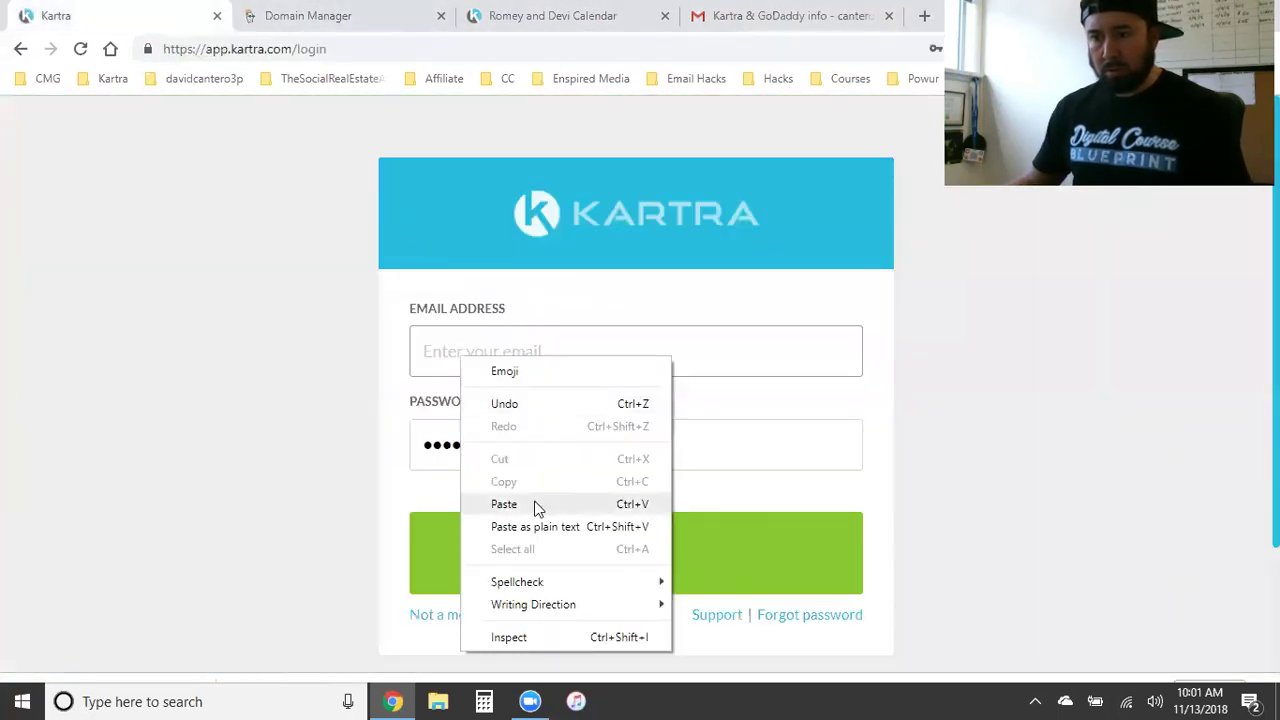
pyautogui.click(534, 506)
pyautogui.click(497, 440)
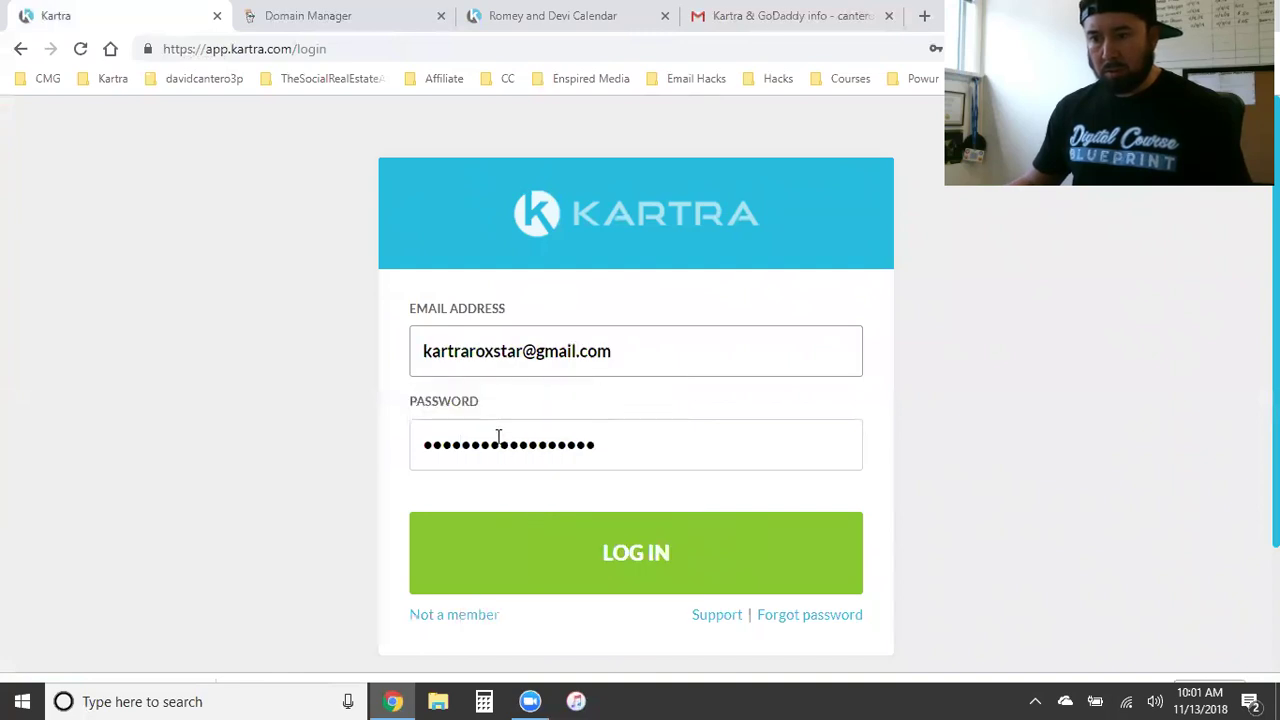
pyautogui.doubleClick(494, 444)
pyautogui.write('••••••')
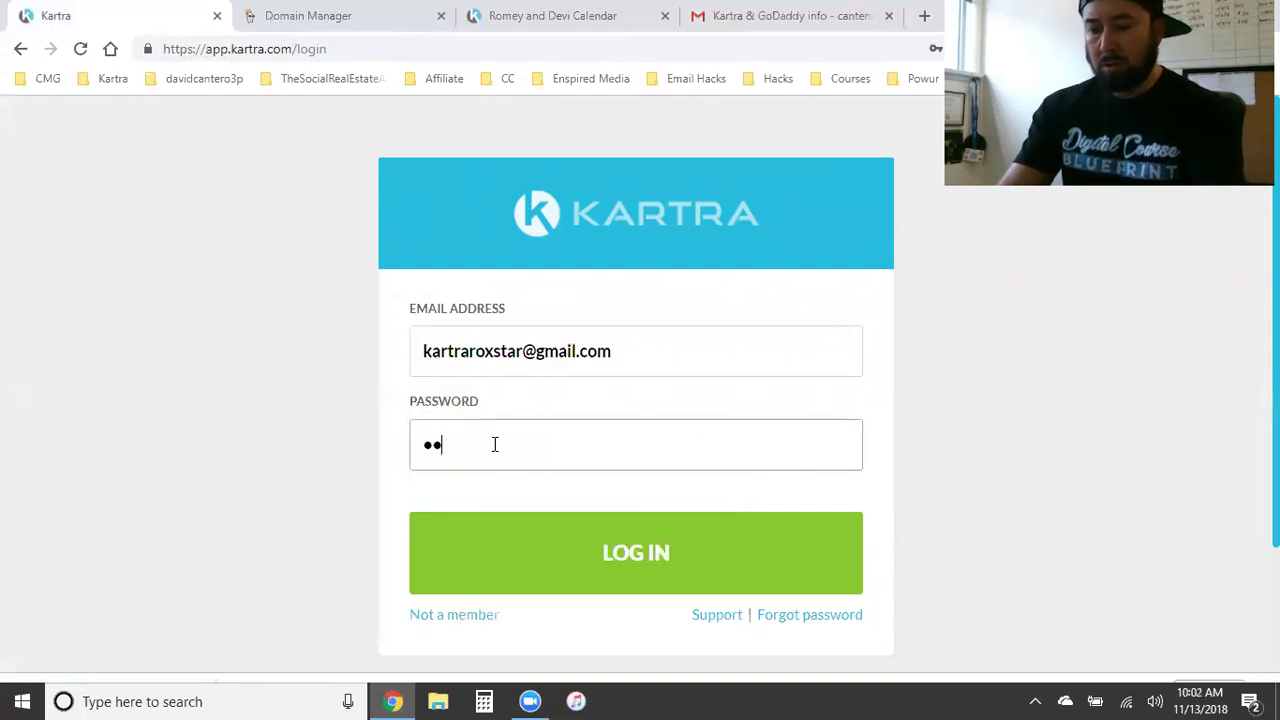
pyautogui.write('•••••')
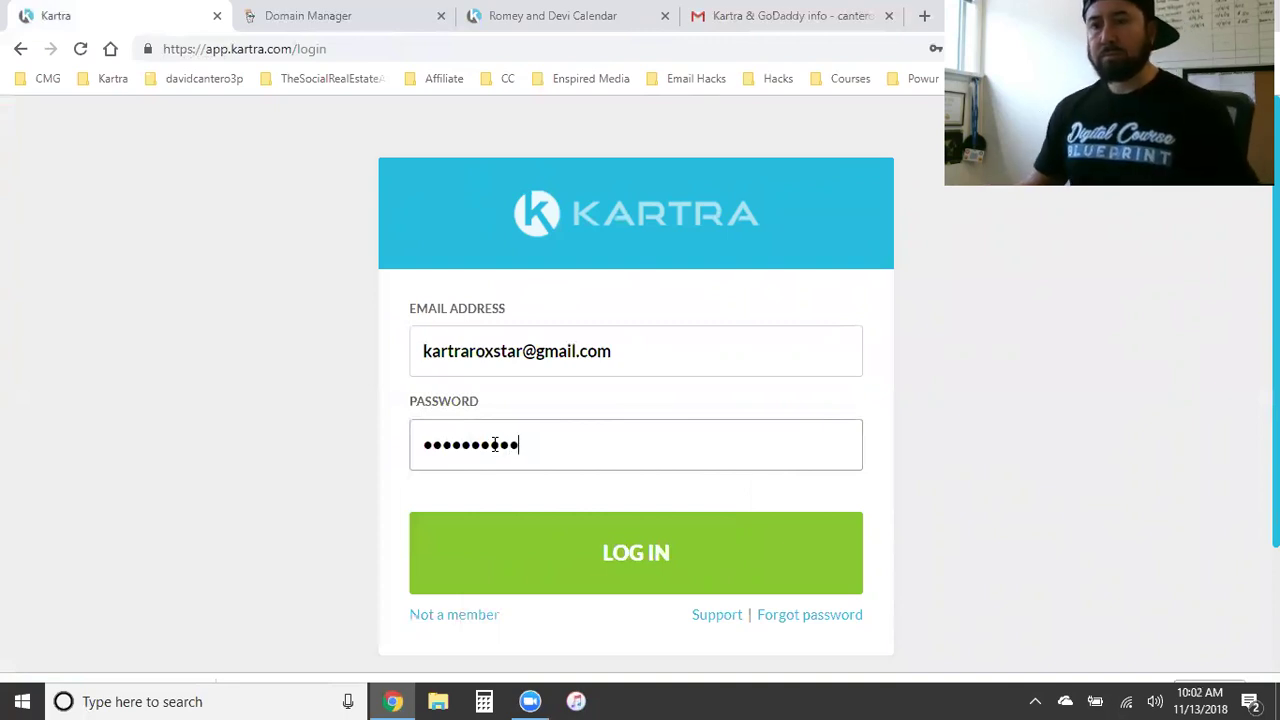
pyautogui.press('Return')
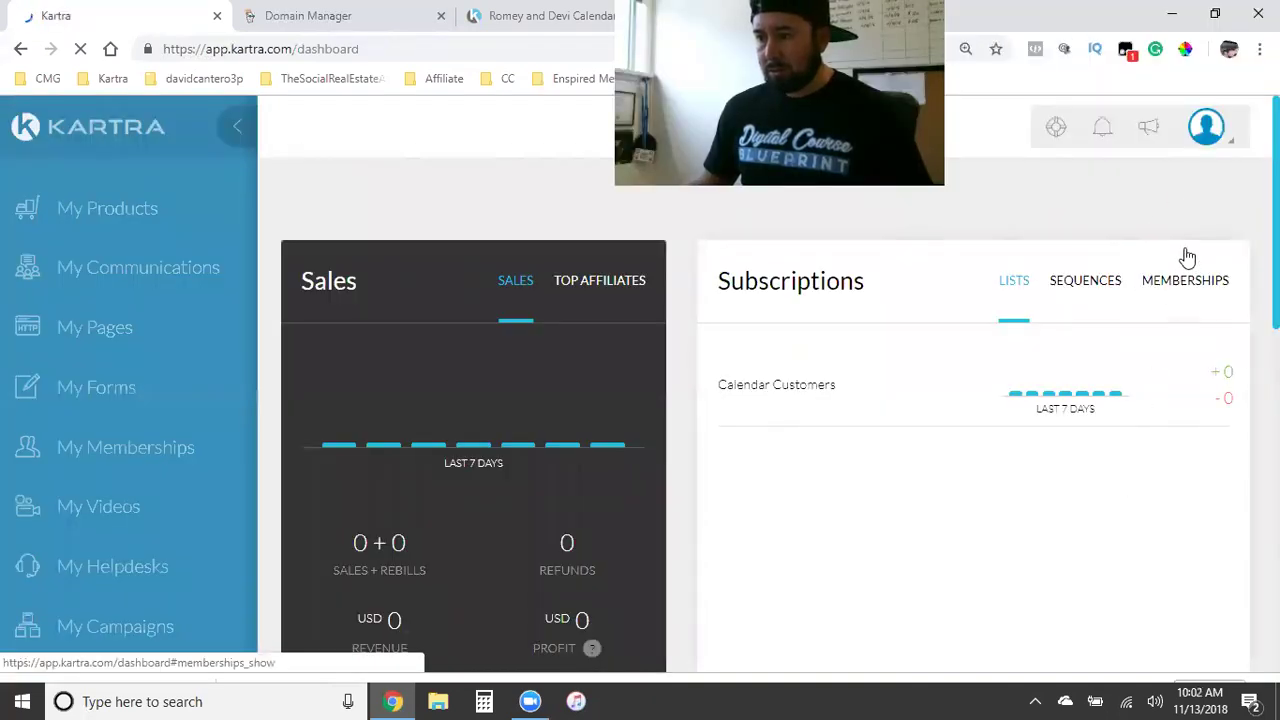
# Step: Open the client account's pages list and get the direct page link for Main Product Page
pyautogui.click(1208, 131)
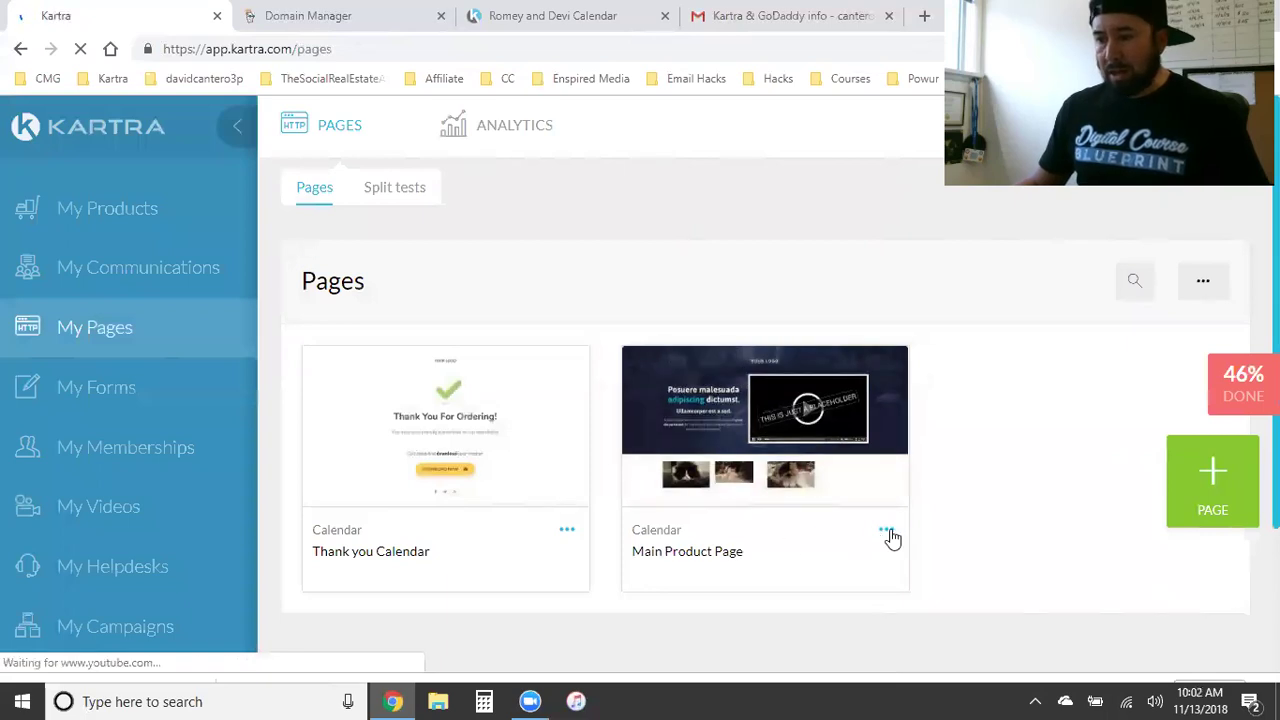
pyautogui.click(887, 532)
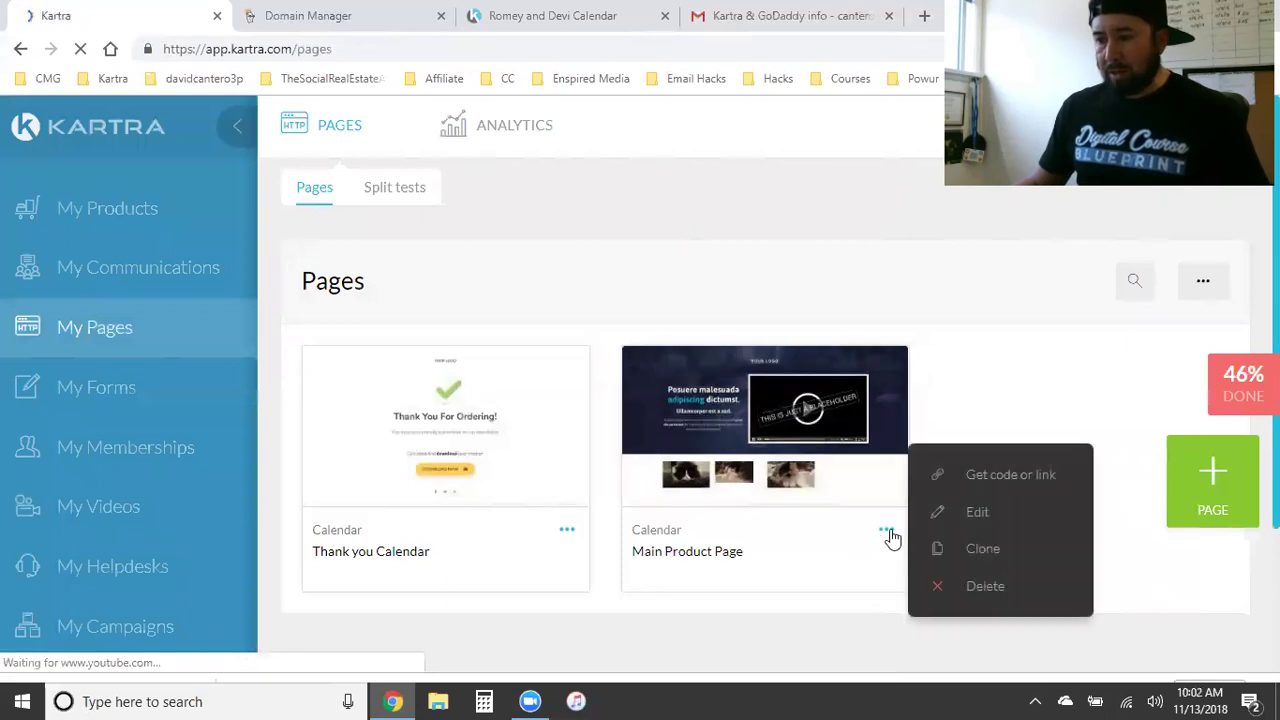
pyautogui.click(1010, 478)
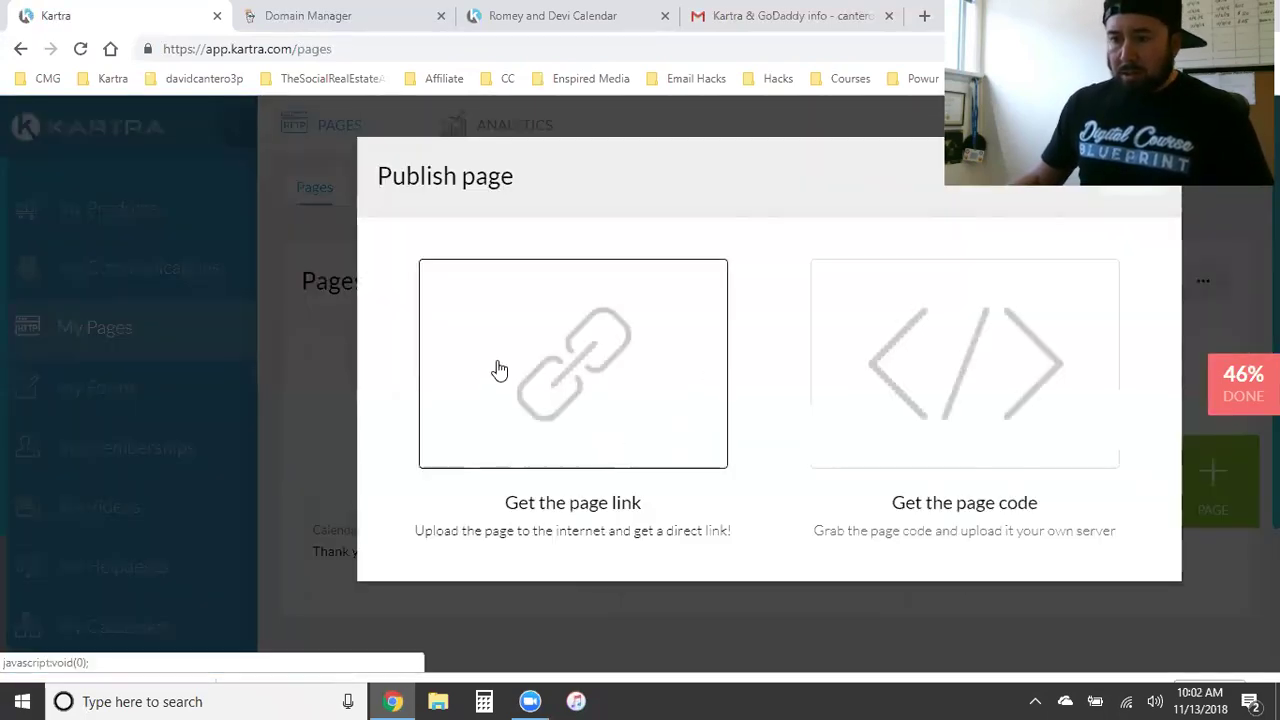
pyautogui.click(516, 366)
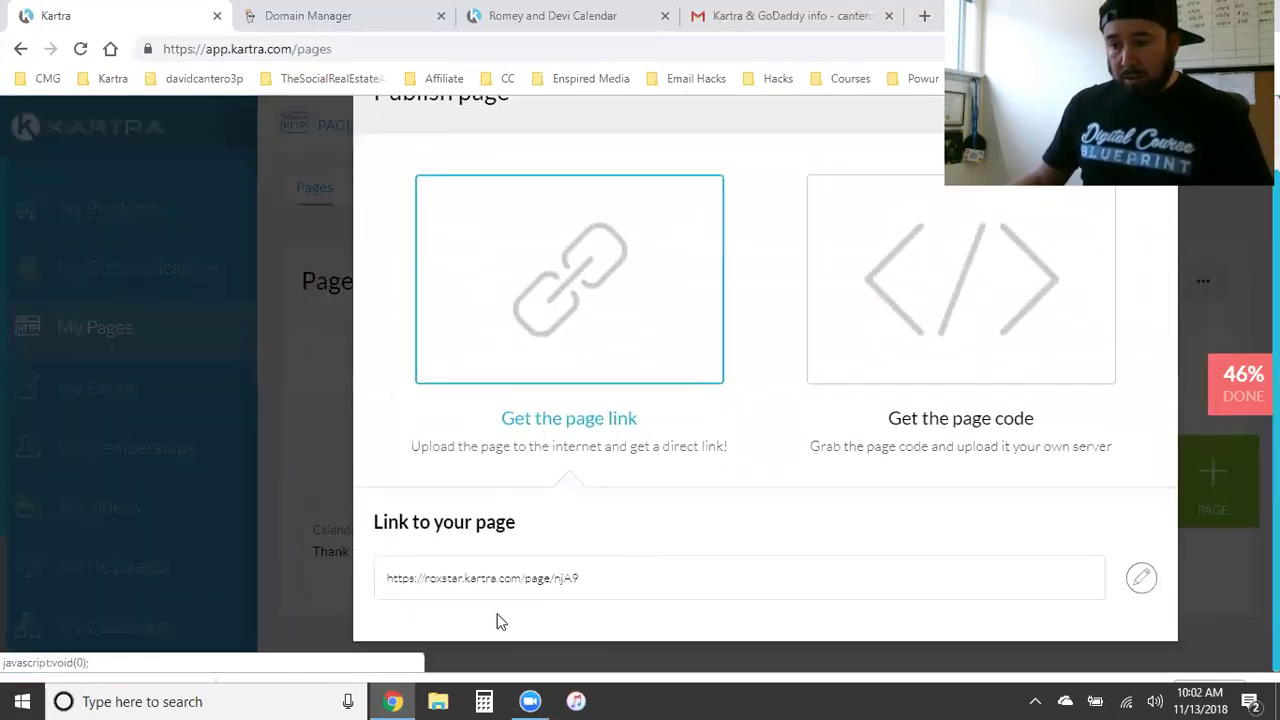
# Step: Open the Main Product Page link for editing and check which domains can be chosen for it
pyautogui.tripleClick(474, 588)
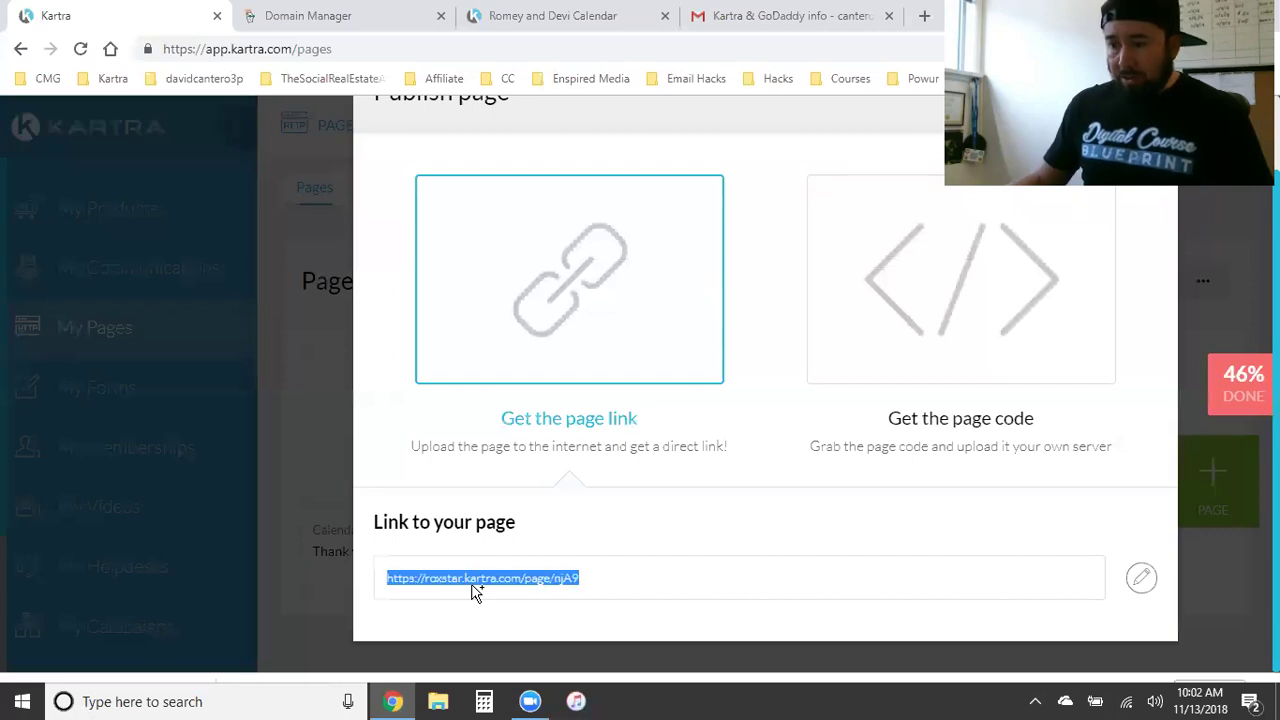
pyautogui.tripleClick(486, 588)
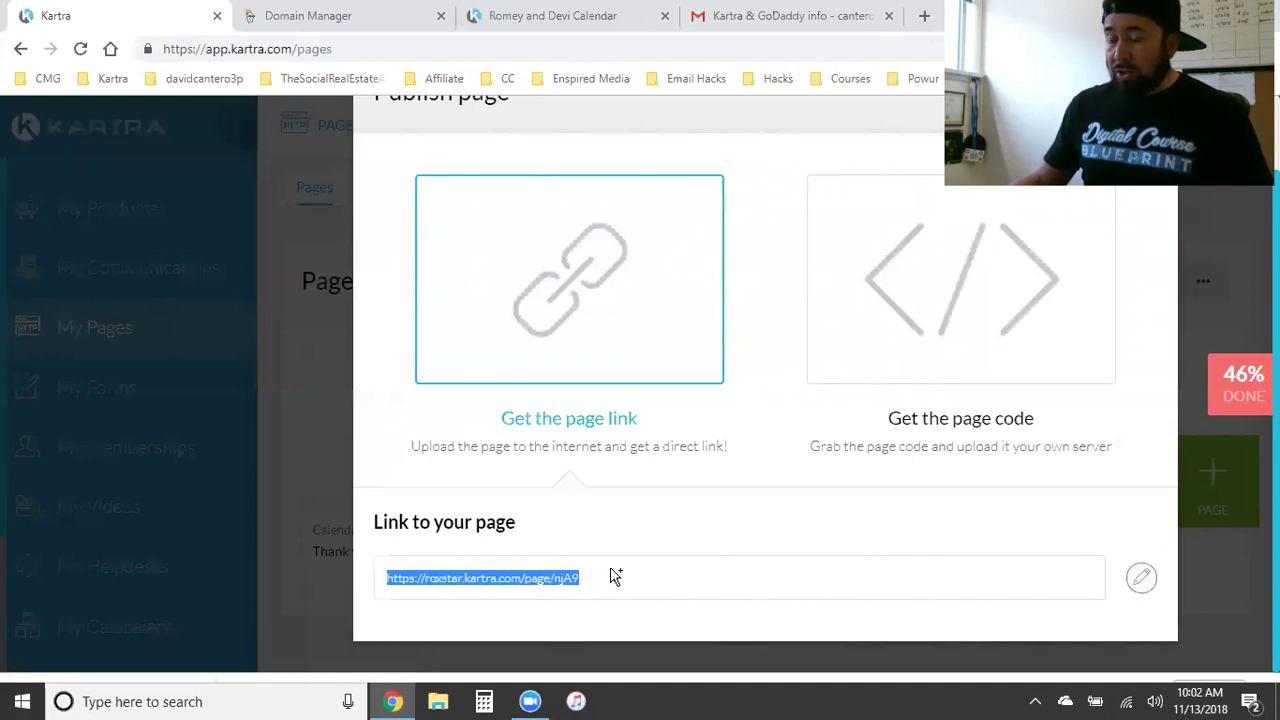
pyautogui.click(1143, 580)
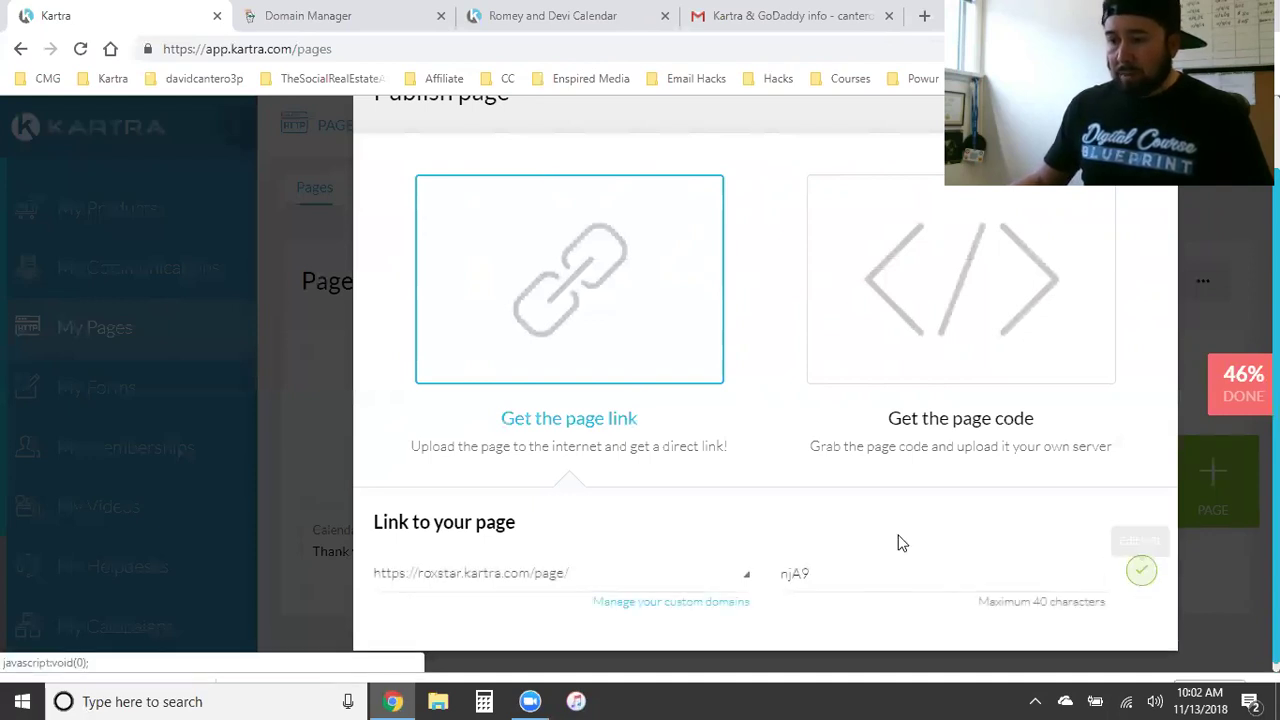
pyautogui.click(656, 564)
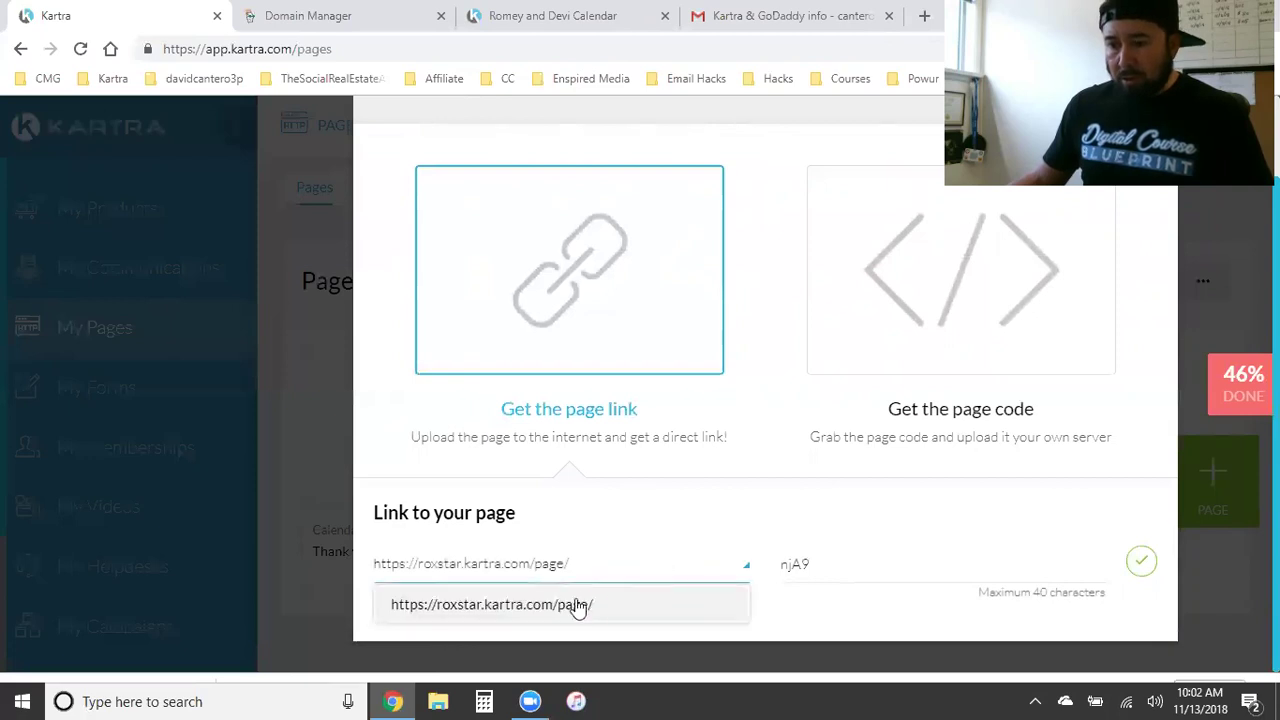
# Step: Review the domain options for the page link again and highlight the link's editable ending
pyautogui.click(610, 500)
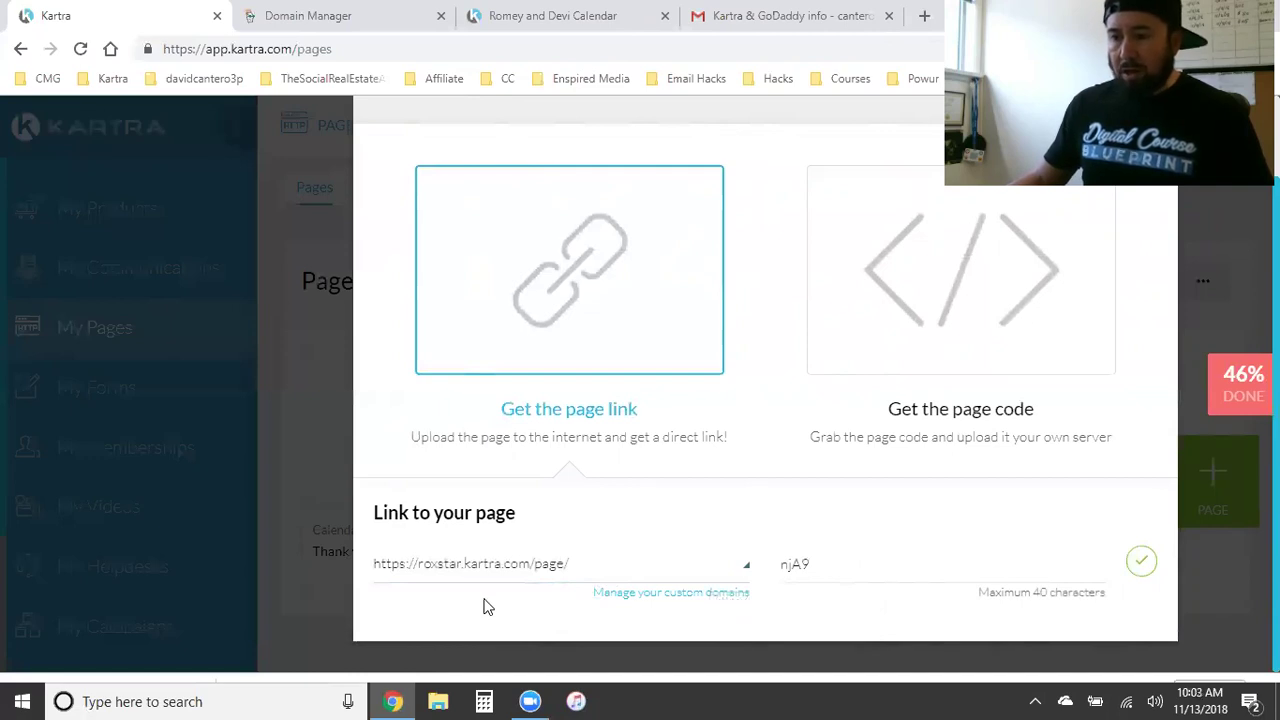
pyautogui.click(637, 569)
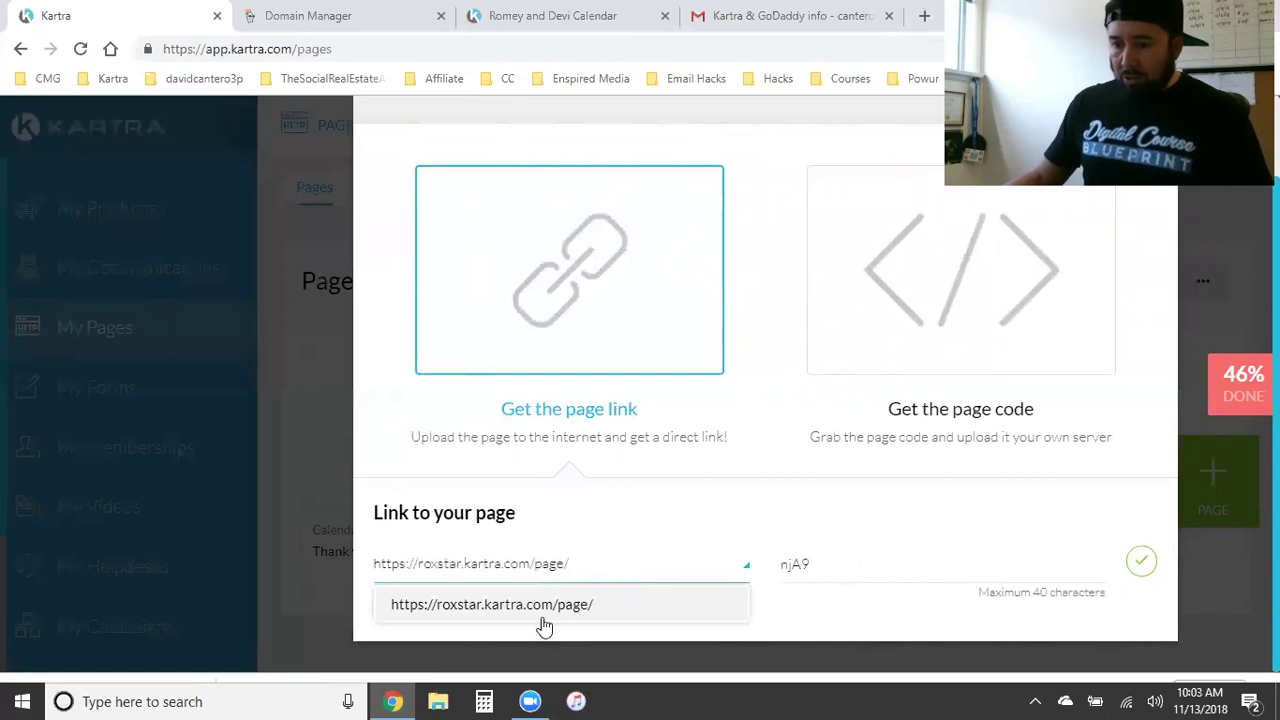
pyautogui.doubleClick(843, 571)
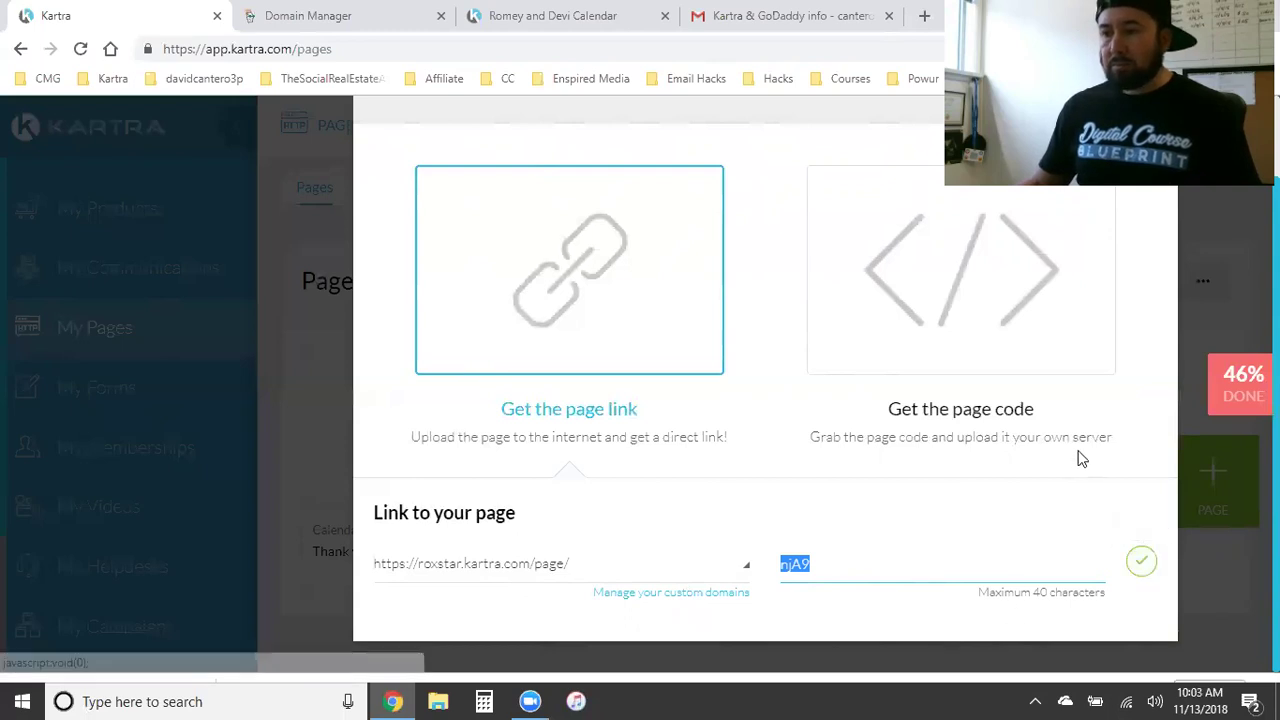
# Step: Close the page publishing dialog without saving and open the account's custom domains settings
pyautogui.scroll(2, 1117, 400)
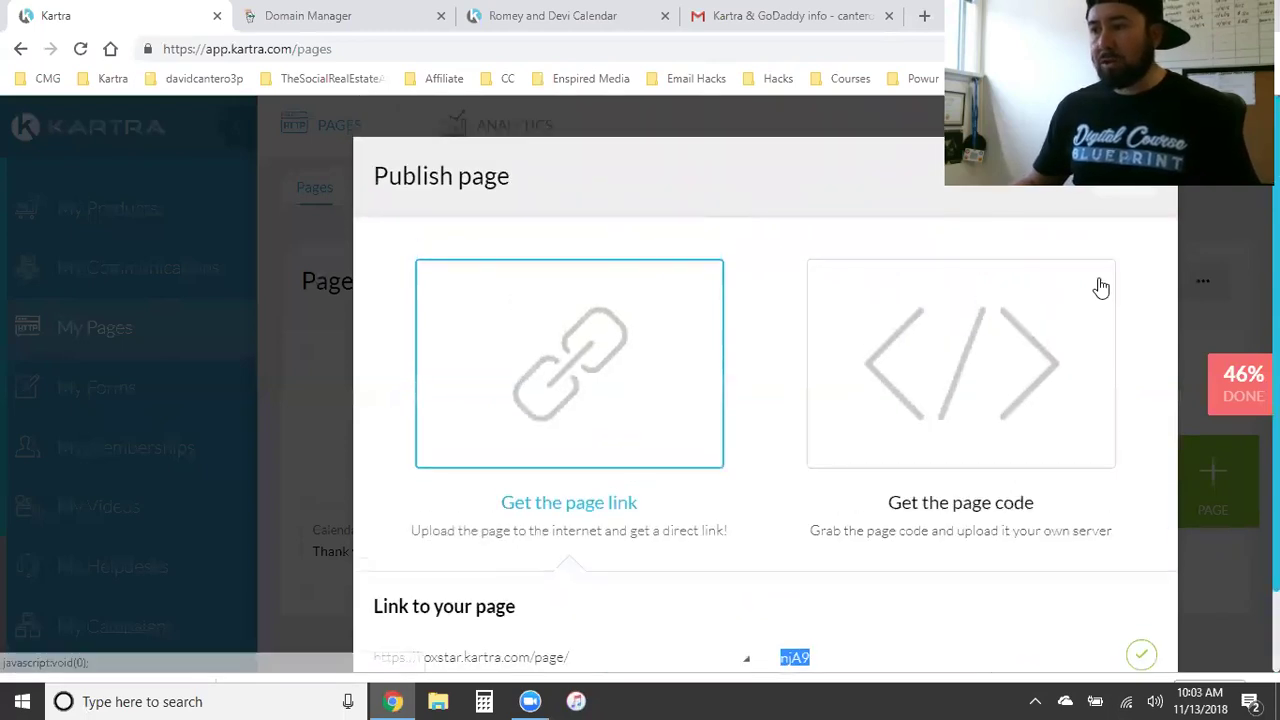
pyautogui.click(1218, 133)
pyautogui.click(1205, 128)
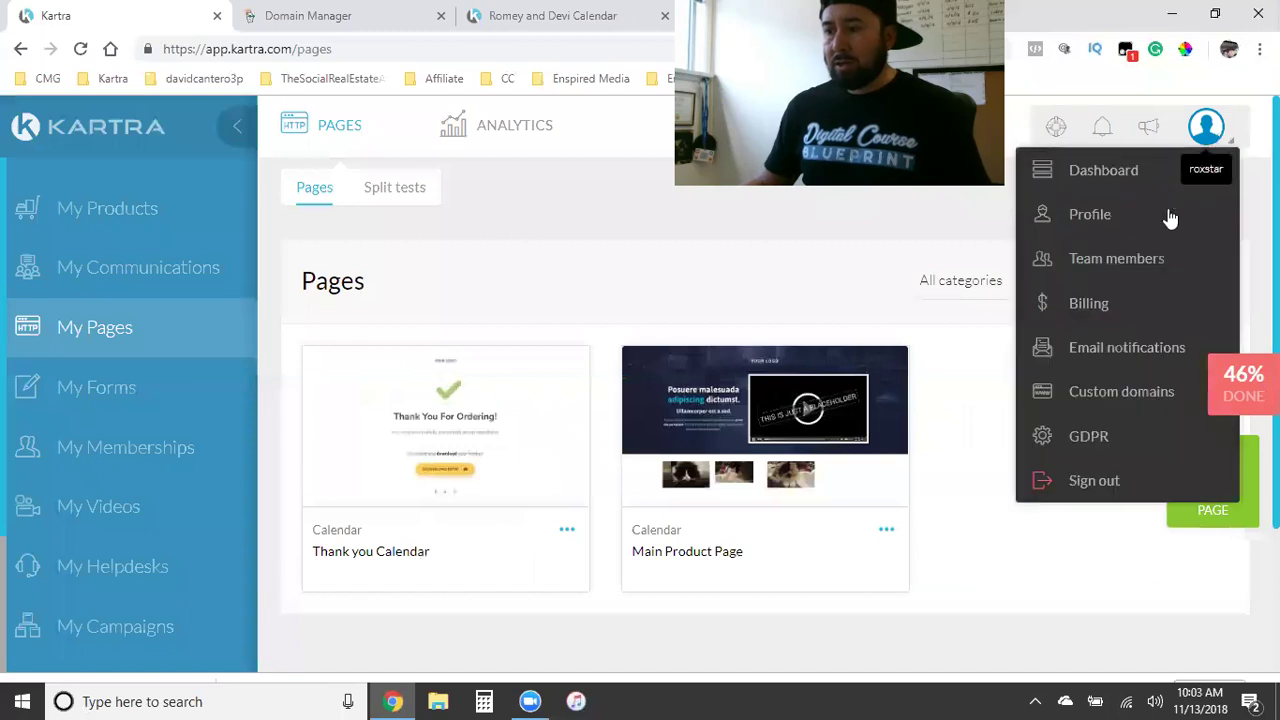
pyautogui.click(1100, 392)
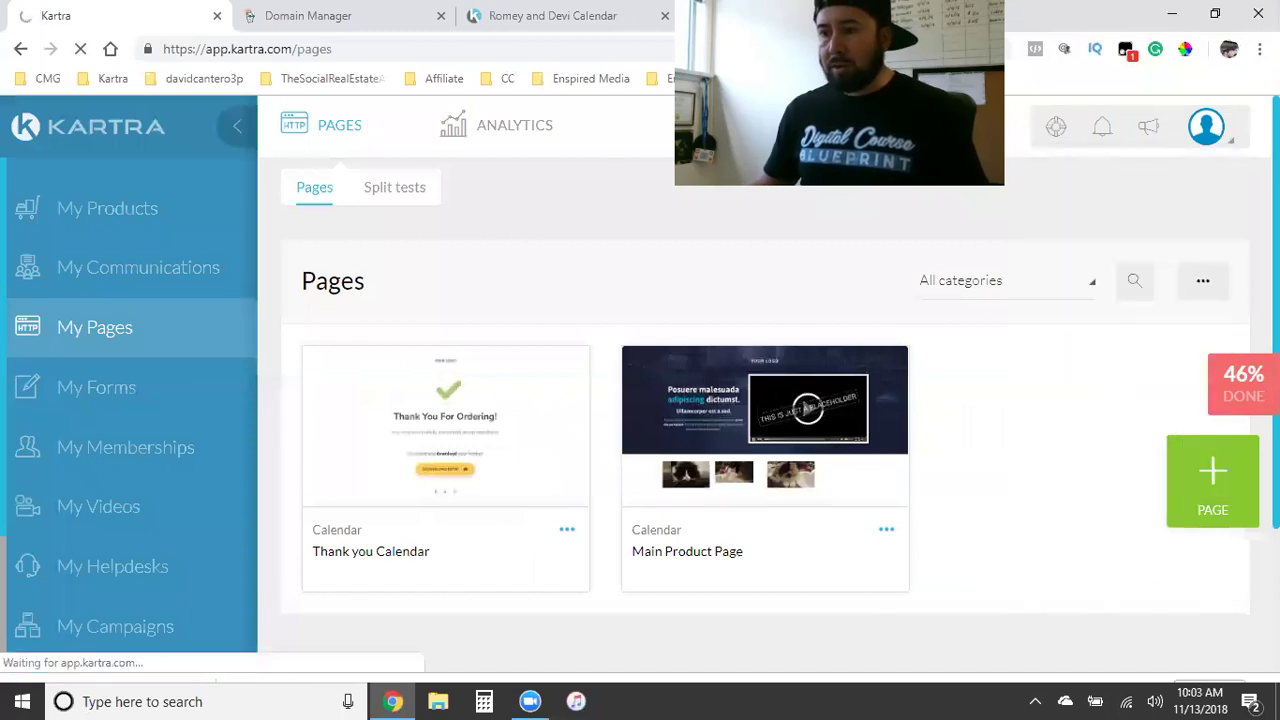